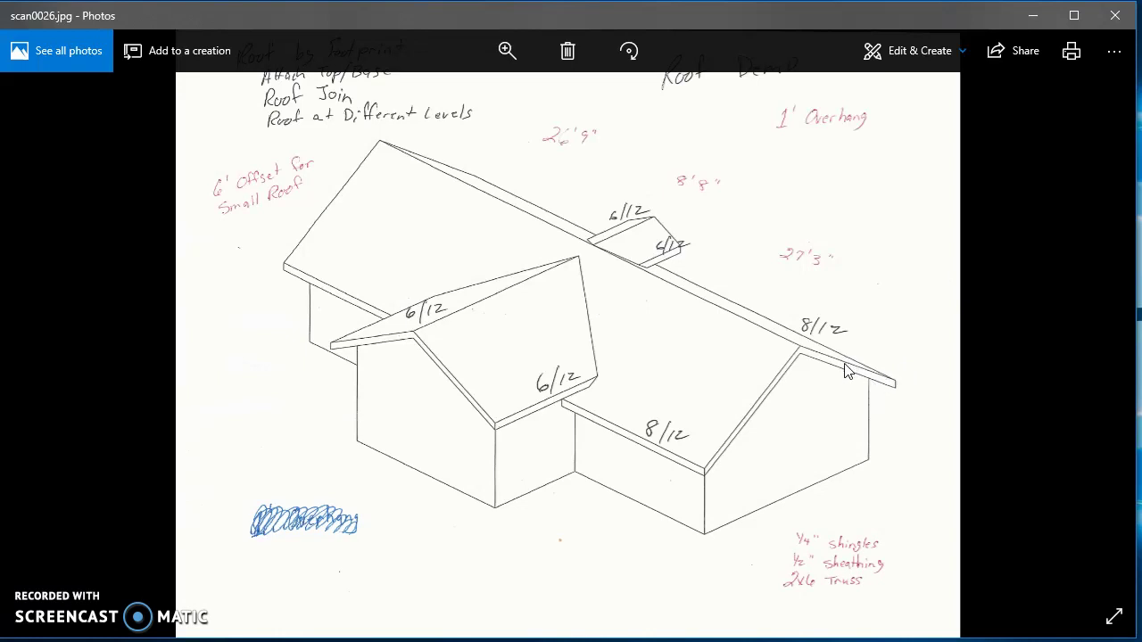
Step: Leave the T-shaped roof sketch in Photos and return to Revit's 3D house model
key("alt+Tab")
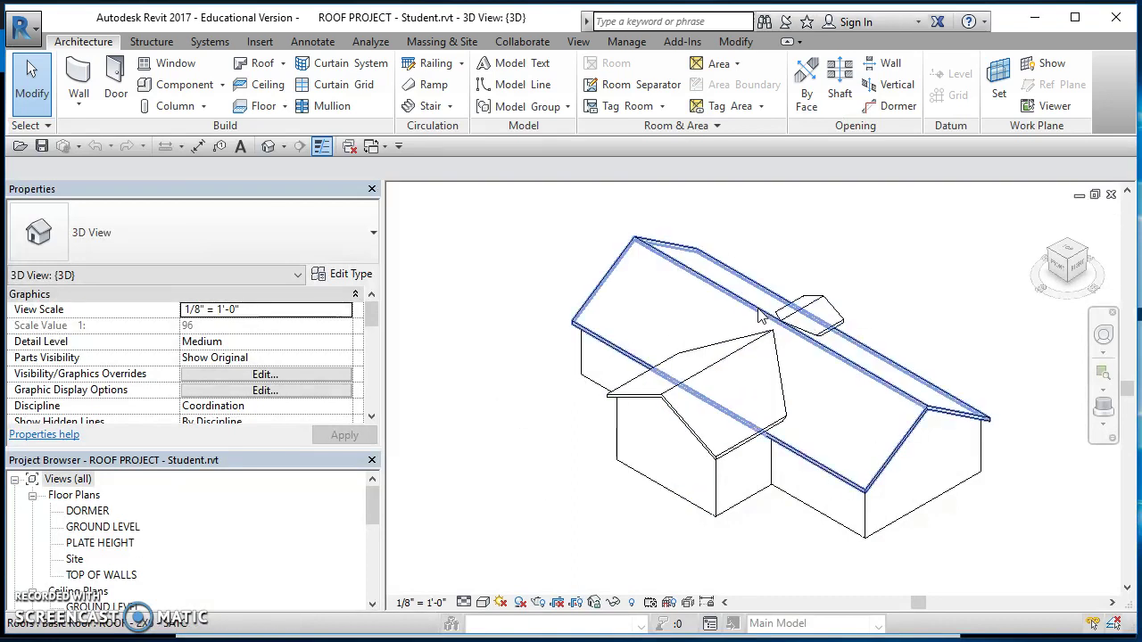
Step: Close the 3D view and open the GROUND LEVEL floor plan
left_click(1110, 194)
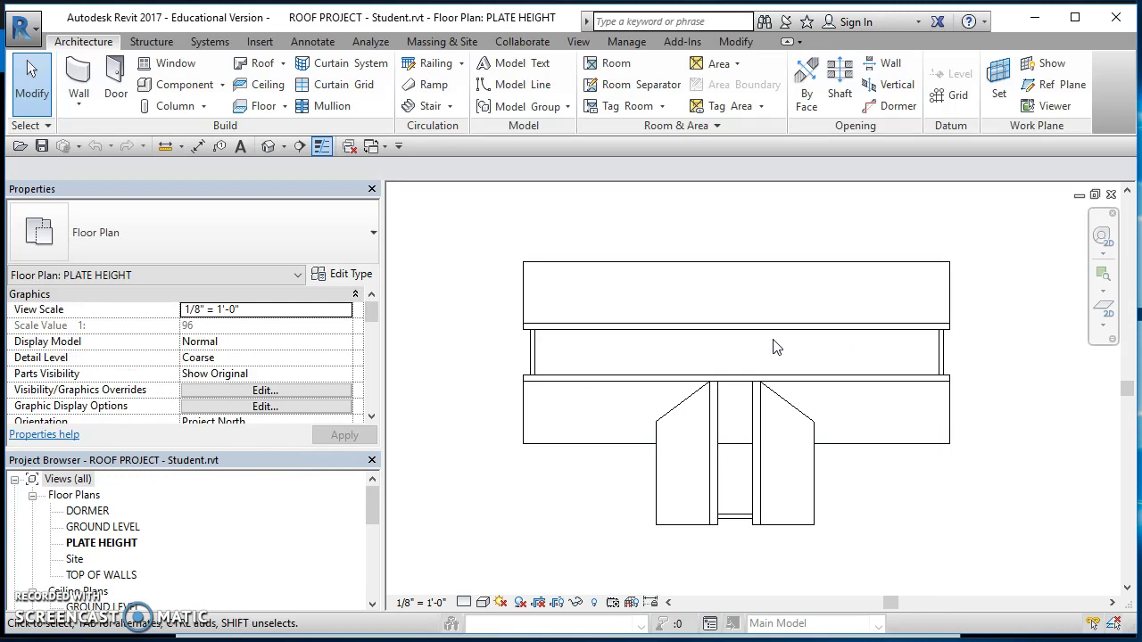
double_click(103, 527)
left_click_drag(369, 575, 368, 526)
left_click(105, 496)
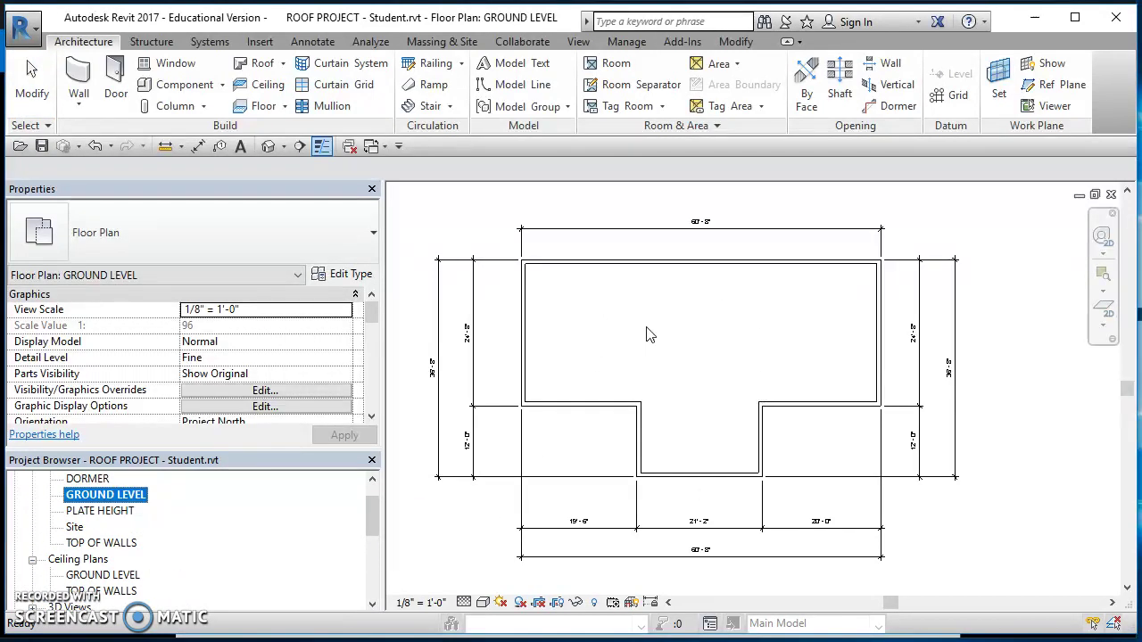
Step: Check the top wall and the 60' - 8" by 36' - 8" footprint dimensions, then zoom to fit
scroll(586, 282, "up", 2)
middle_click_drag(806, 332, 775, 432)
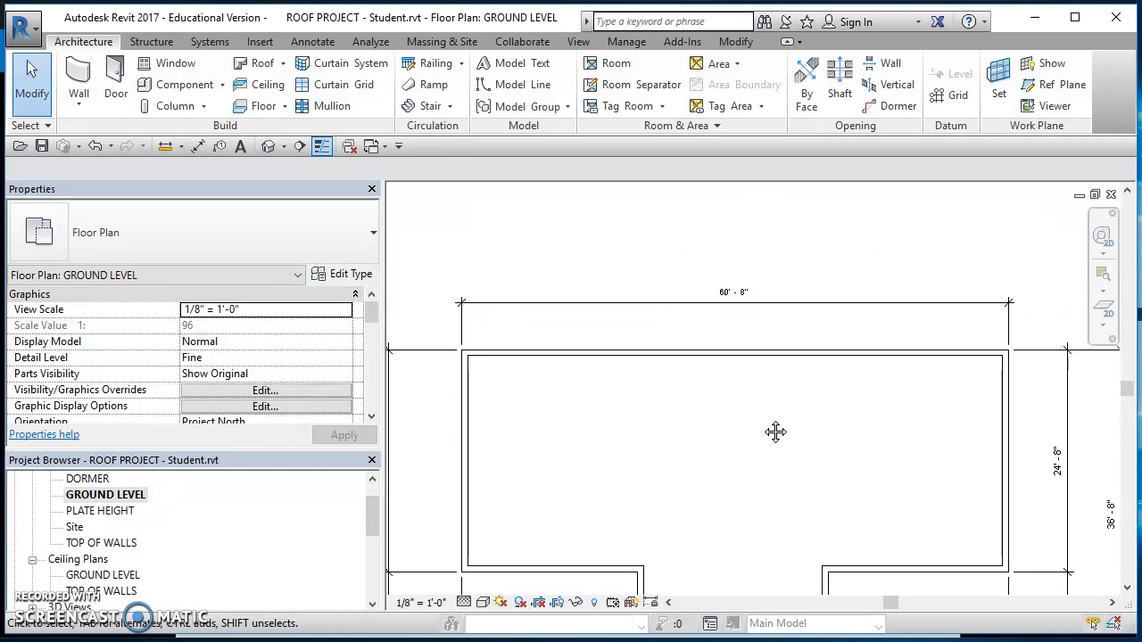
left_click(734, 354)
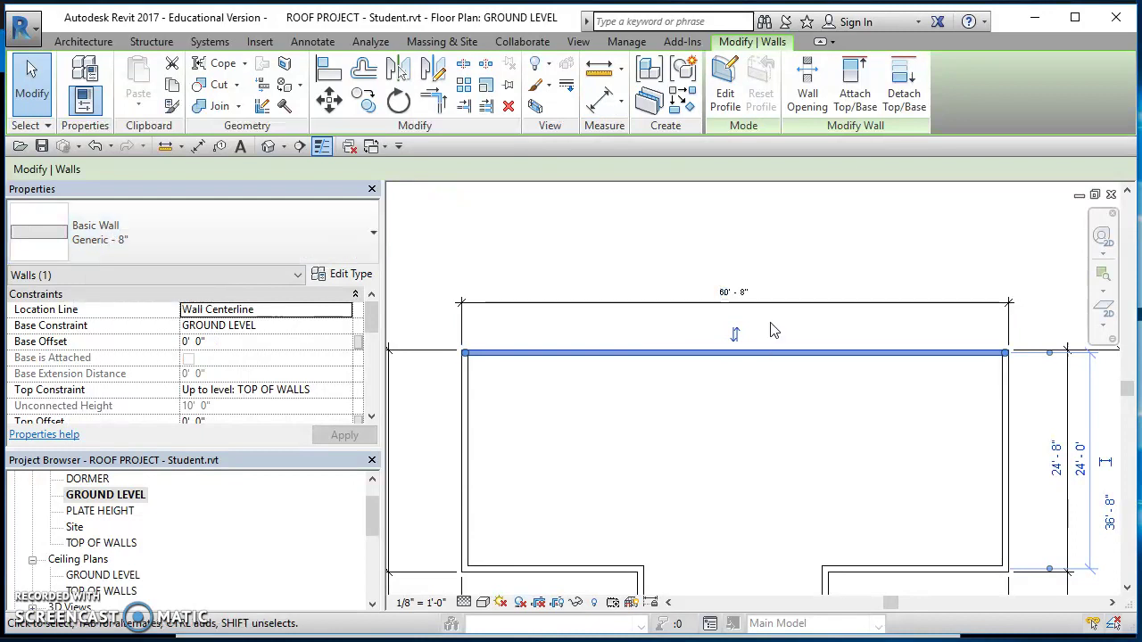
middle_click_drag(843, 451, 829, 438)
left_click_drag(839, 450, 724, 443)
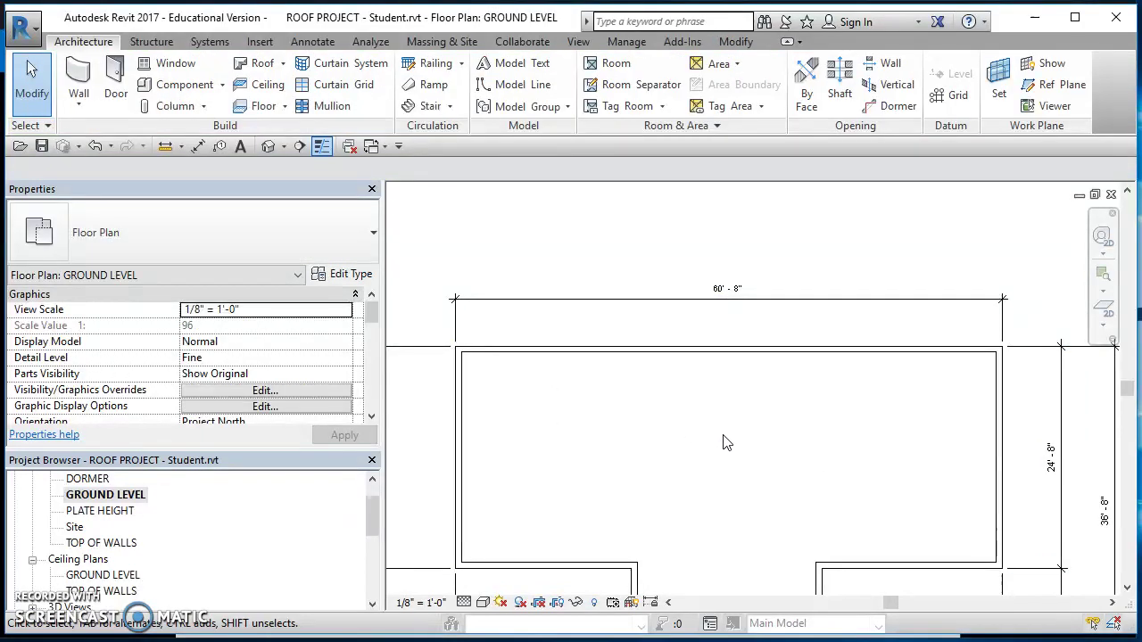
middle_click_drag(883, 488, 673, 369)
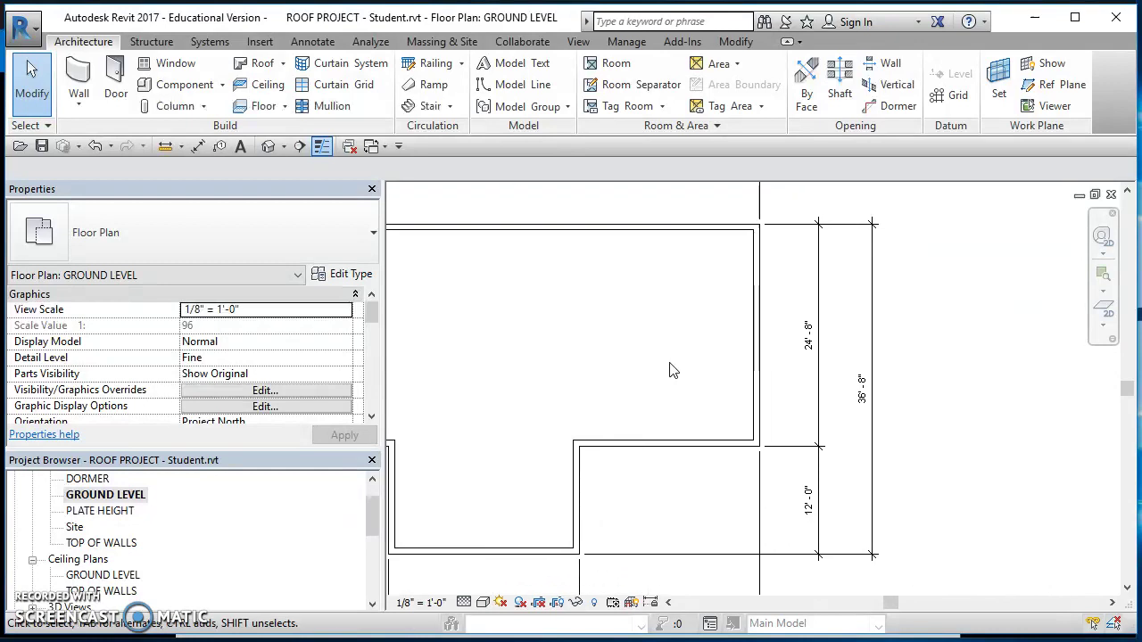
middle_click_drag(669, 514, 848, 336)
middle_click_drag(709, 402, 682, 531)
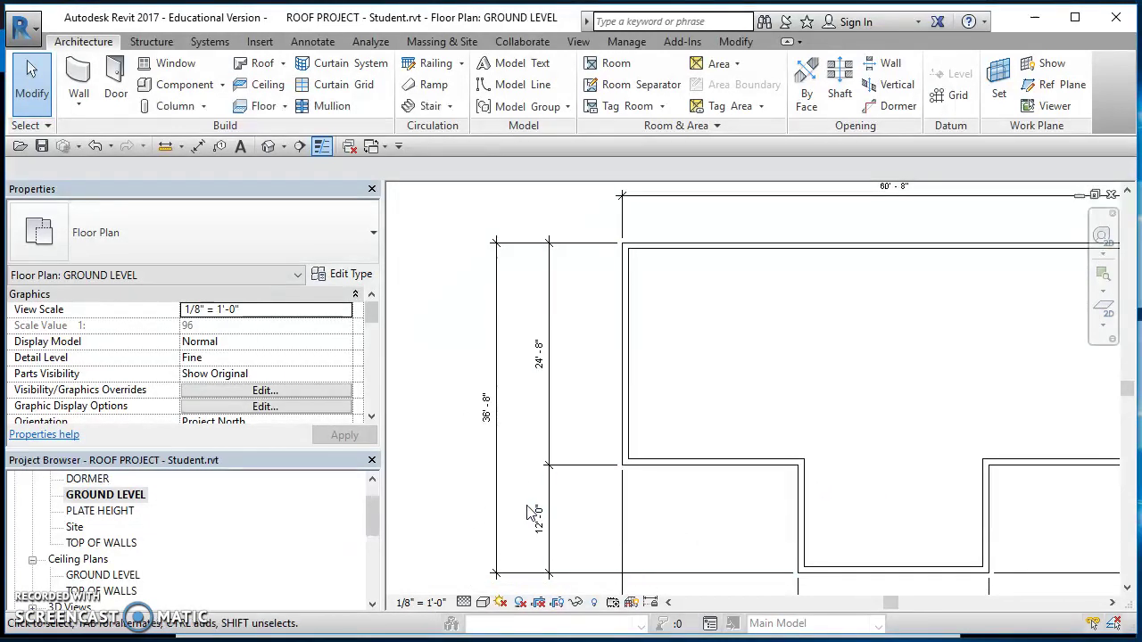
key("z")
key("f")
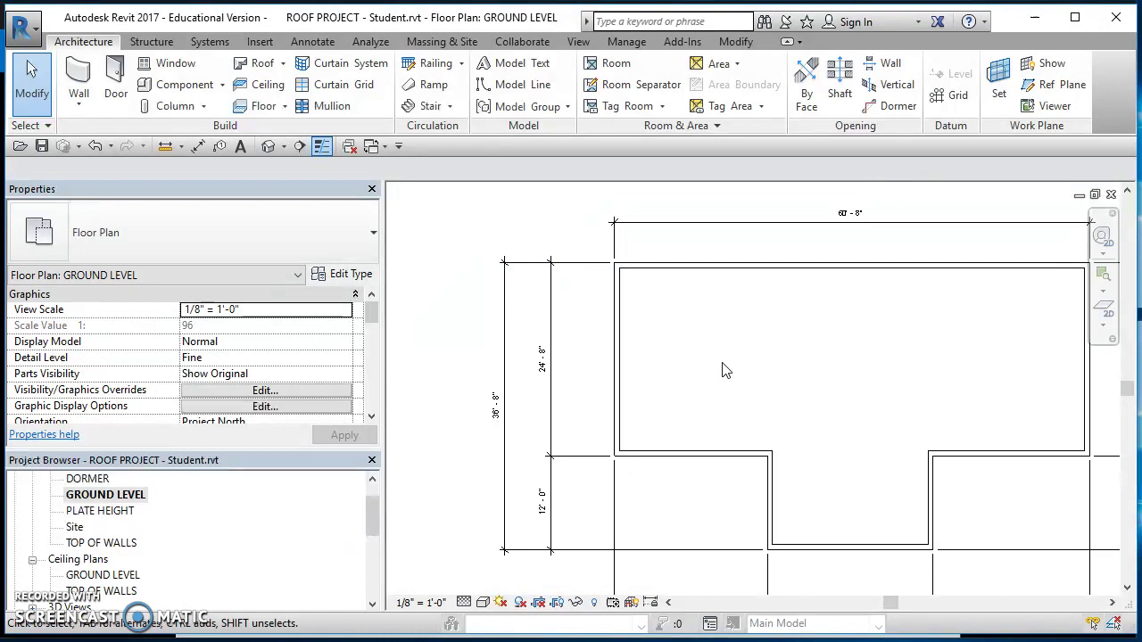
scroll(376, 544, "down", 3)
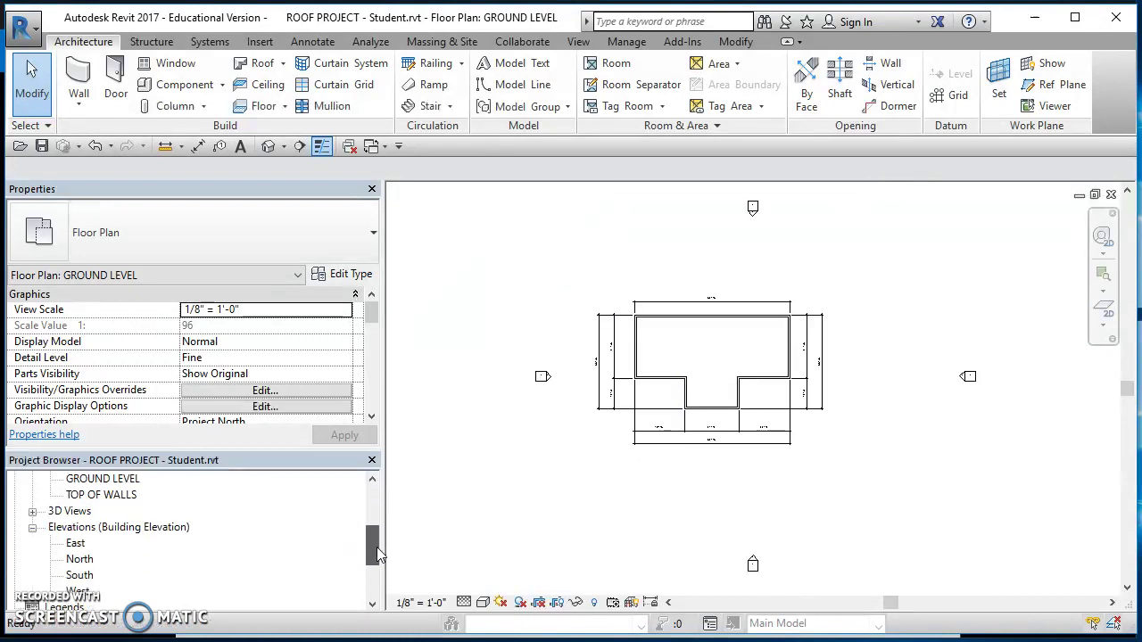
Step: Inspect the North elevation's level lines, including DORMER, then close the elevation
double_click(81, 528)
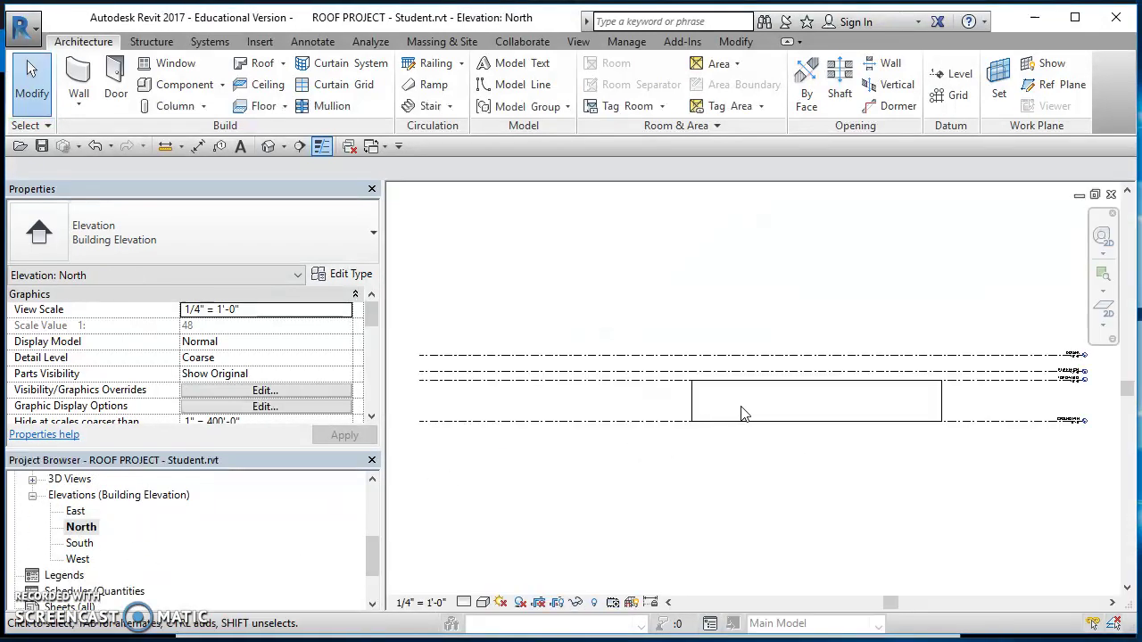
scroll(700, 496, "down", 3)
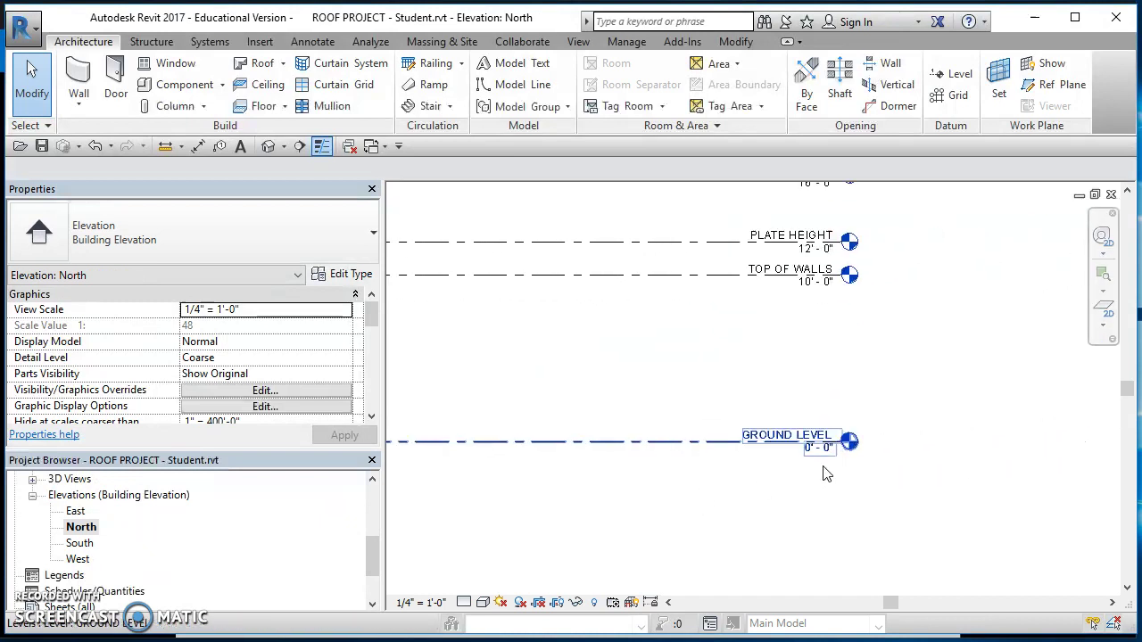
scroll(762, 538, "down", 2)
scroll(696, 385, "up", 2)
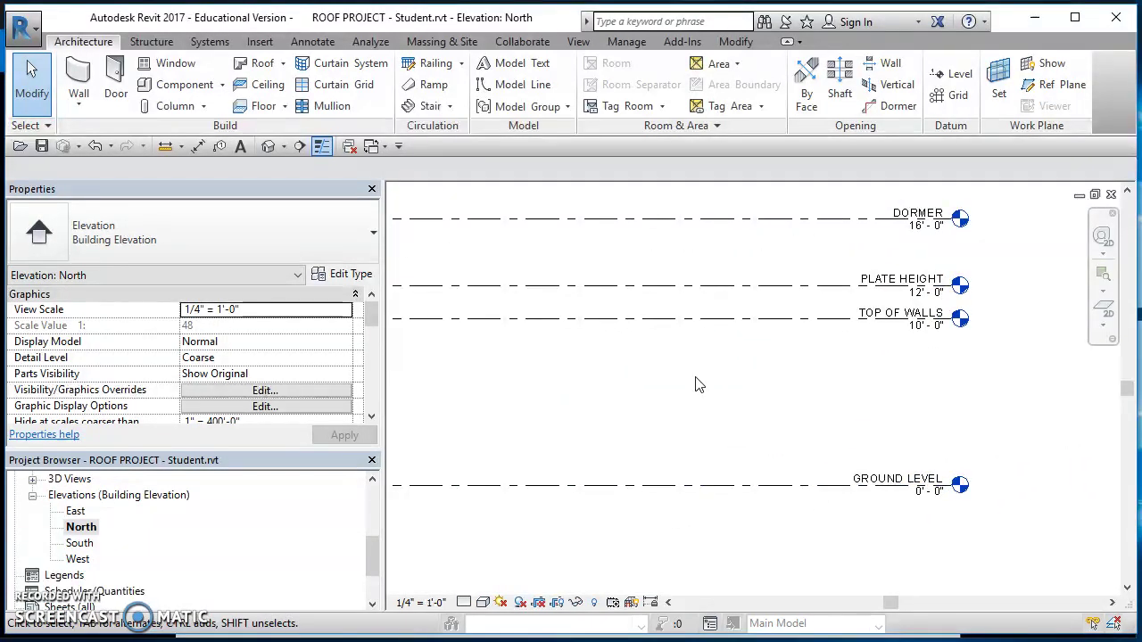
middle_click_drag(696, 384, 800, 394)
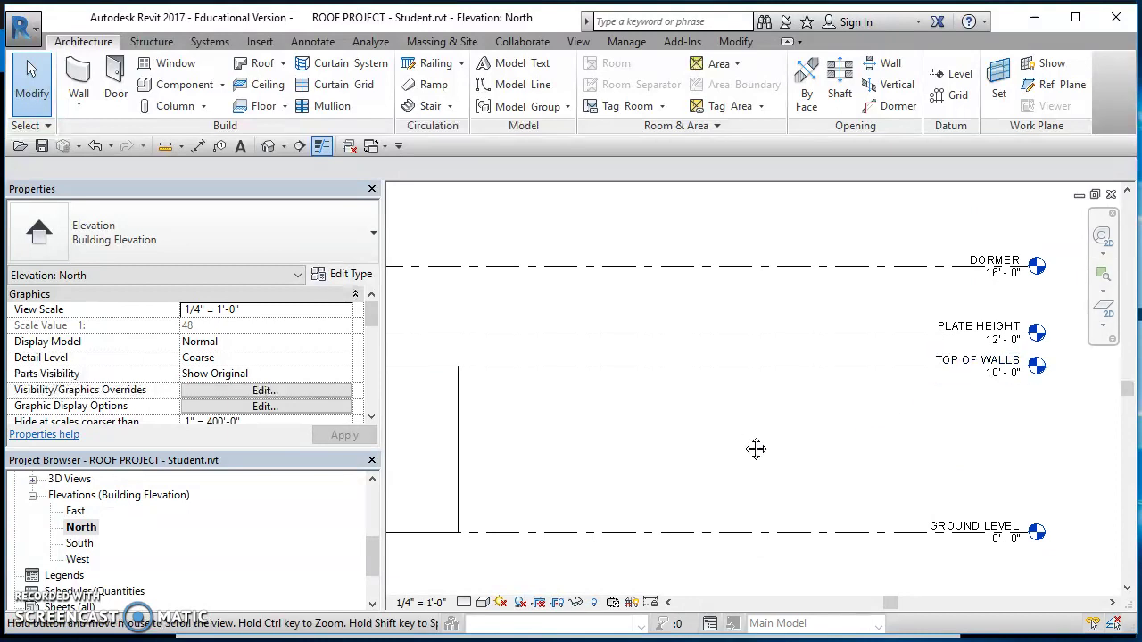
scroll(754, 448, "down", 3)
left_click(1110, 194)
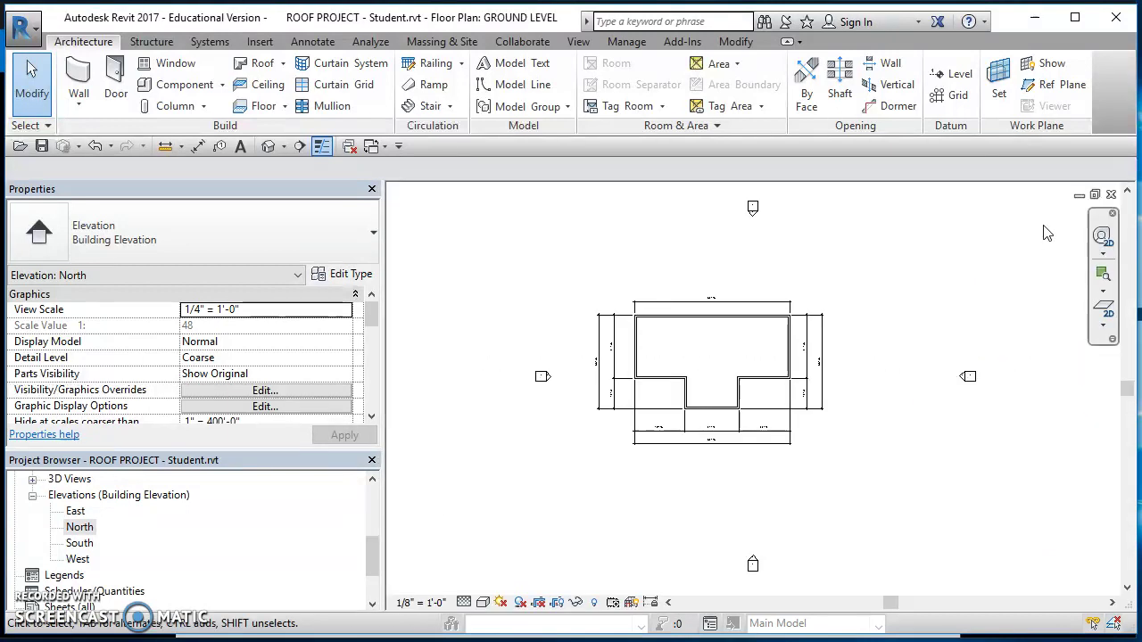
Step: Open the TOP OF WALLS floor plan with the T-shaped wall outline centered
left_click_drag(380, 556, 366, 489)
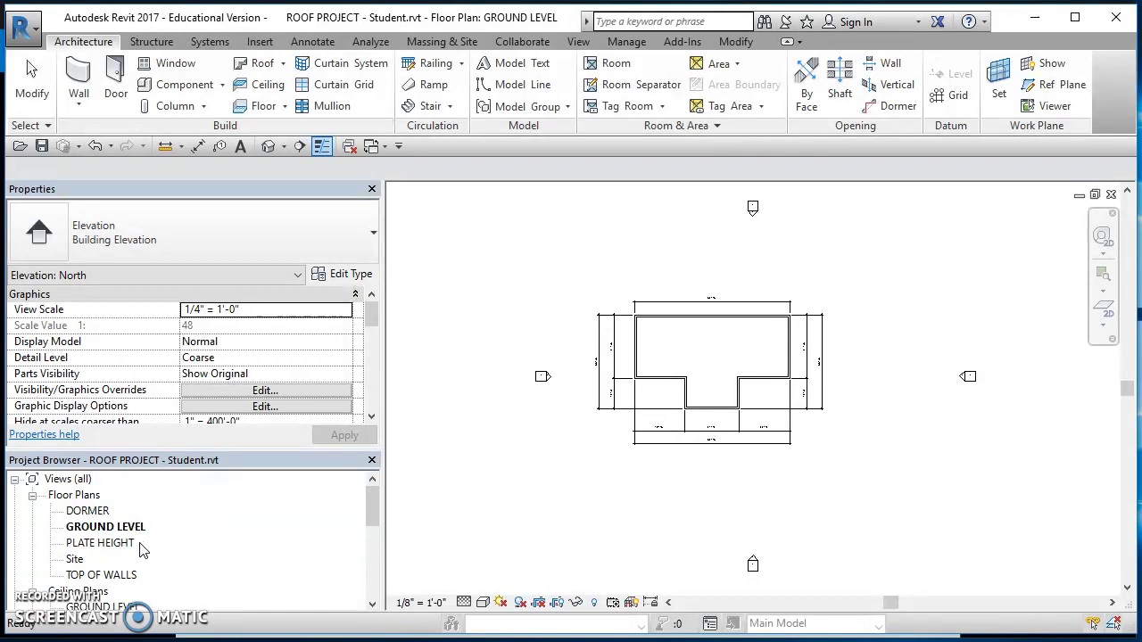
left_click(88, 544)
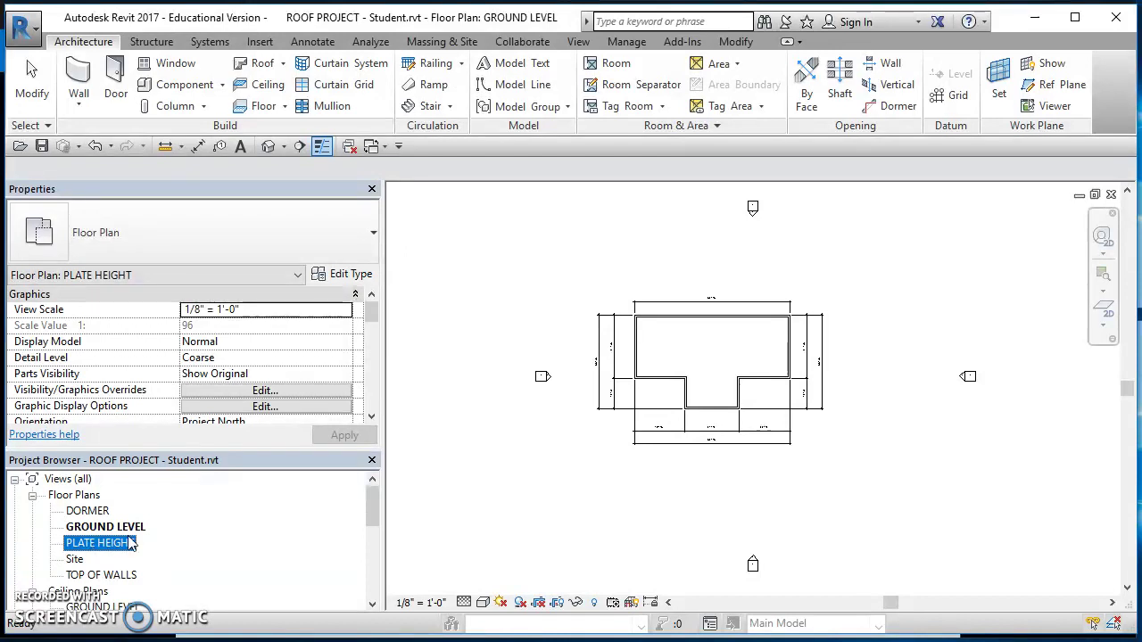
left_click(101, 575)
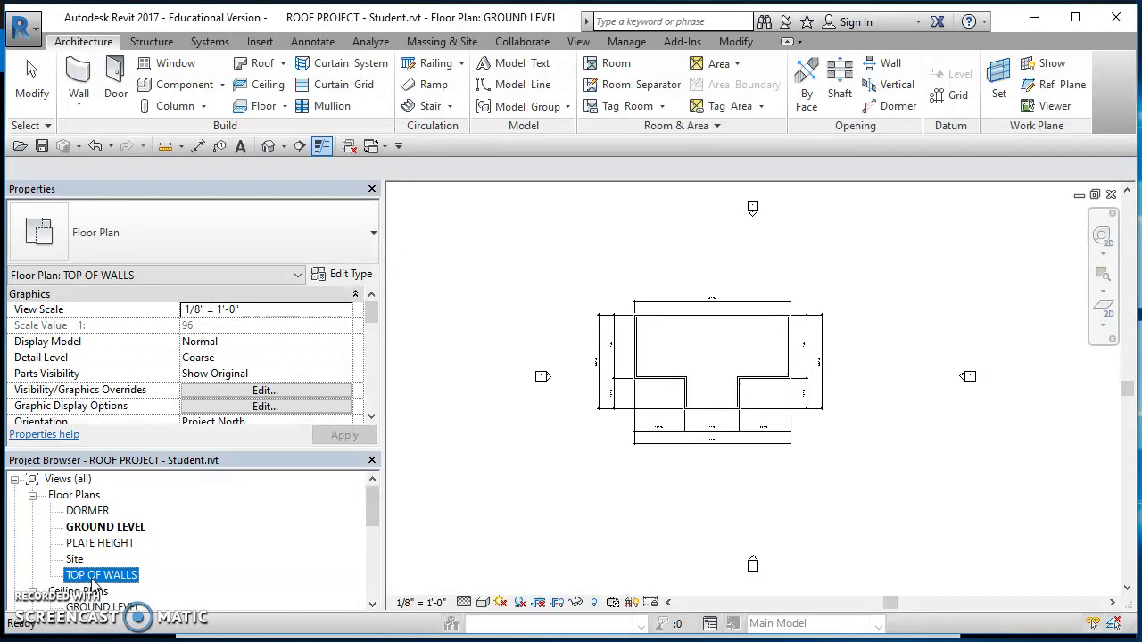
double_click(94, 576)
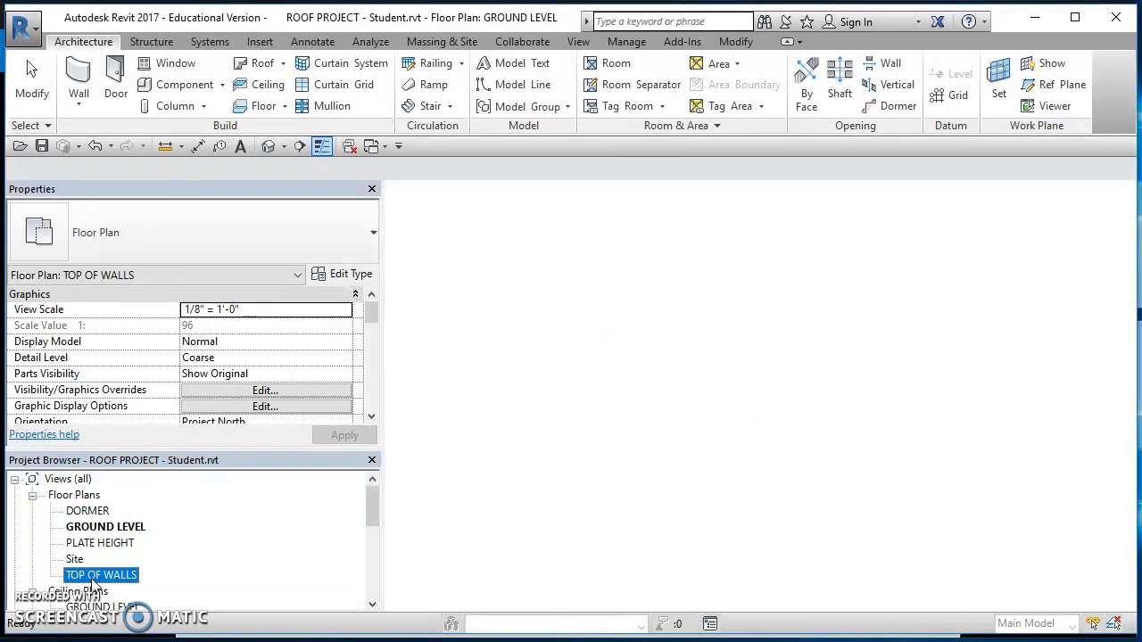
scroll(722, 335, "up", 2)
middle_click_drag(741, 395, 772, 373)
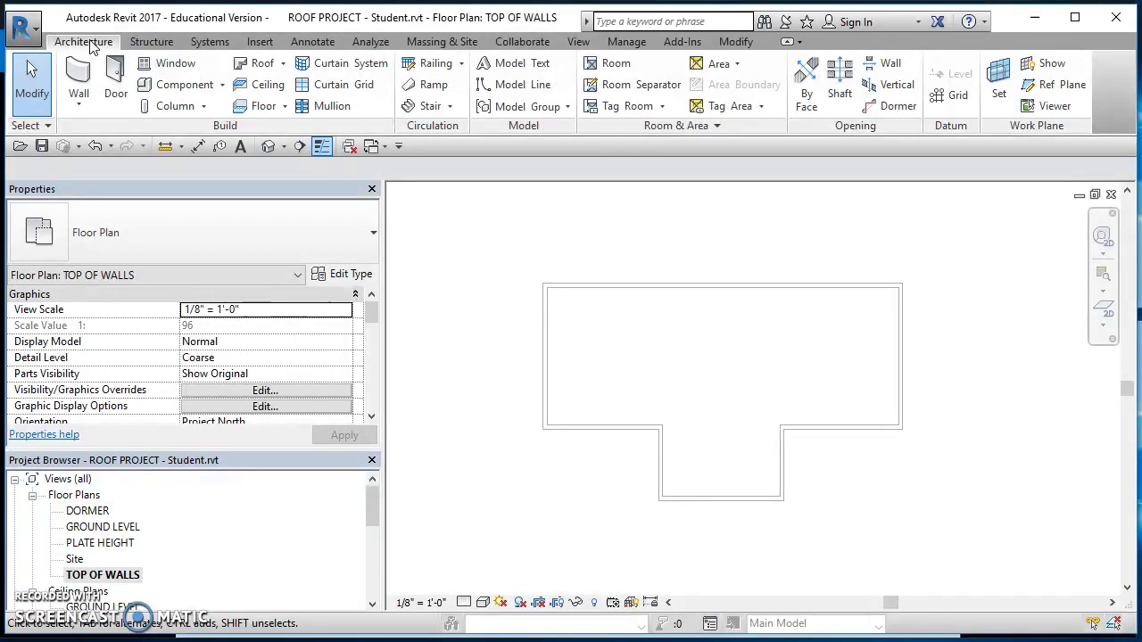
Step: Start a Roof by Footprint and duplicate Generic - 9" as the new type SATC ROOF - 2X6
left_click(283, 63)
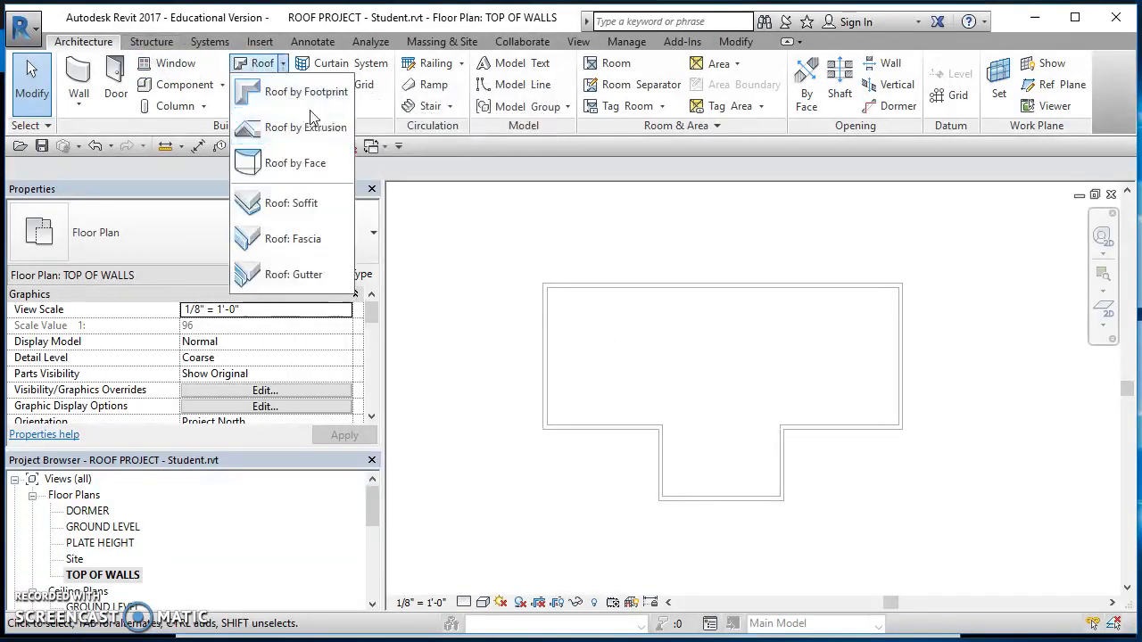
left_click(306, 93)
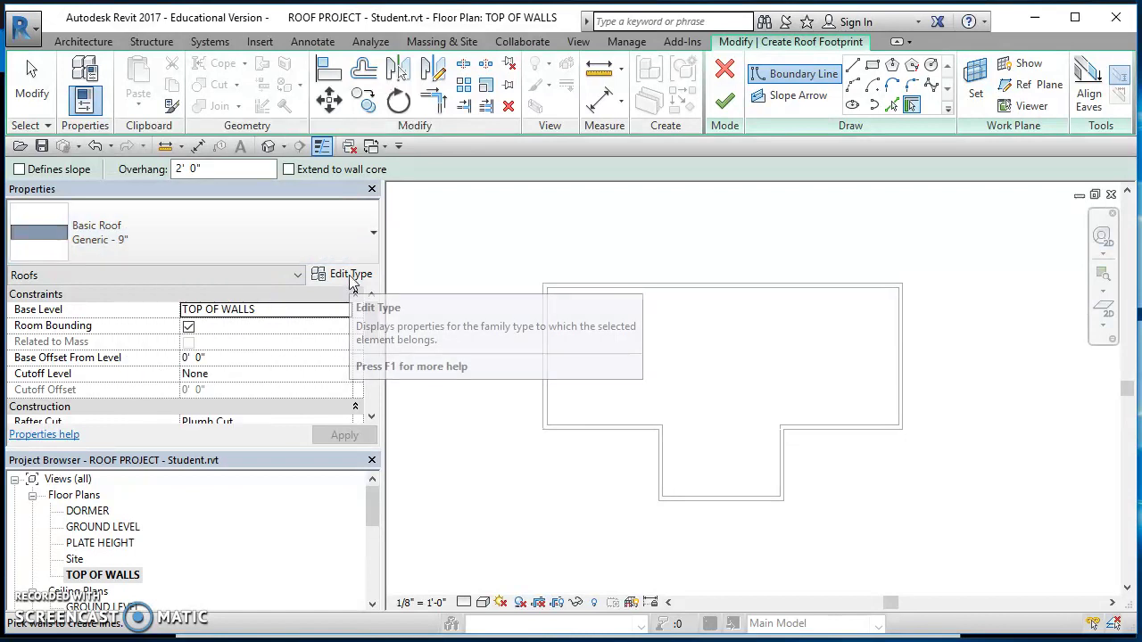
left_click(352, 277)
left_click_drag(285, 131, 727, 71)
left_click(847, 126)
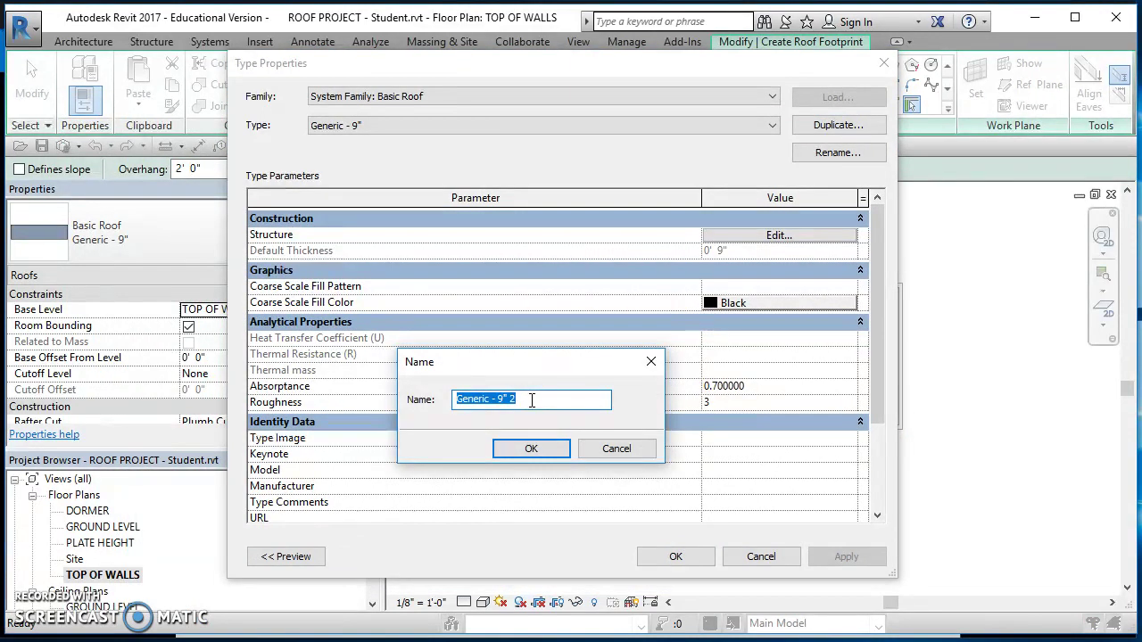
type("SATC ROOF - 2X6")
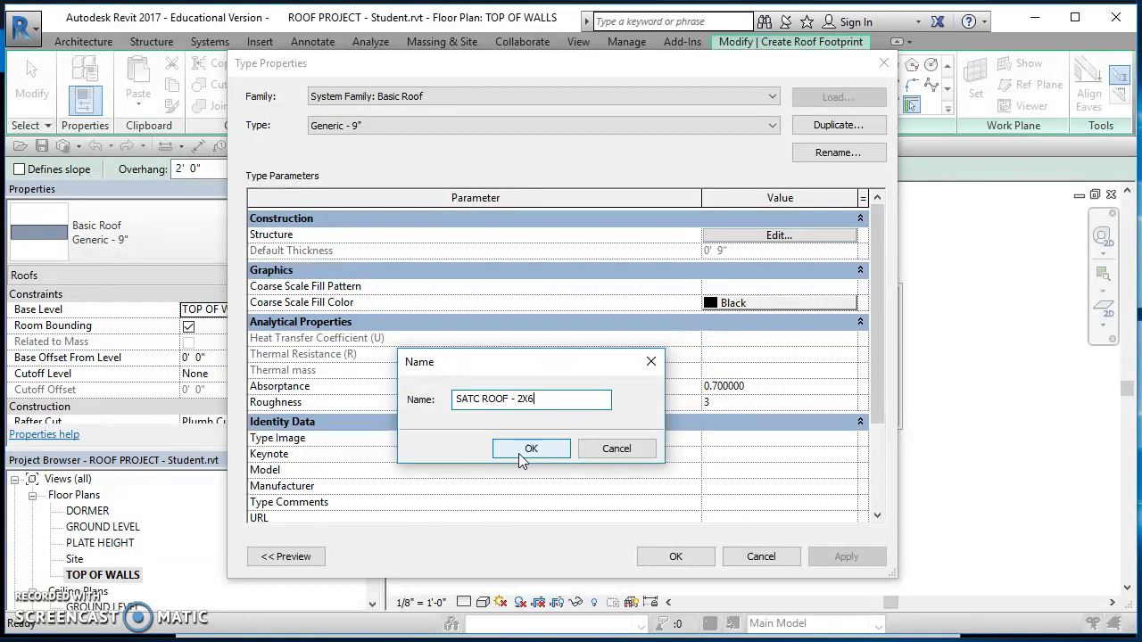
left_click(526, 450)
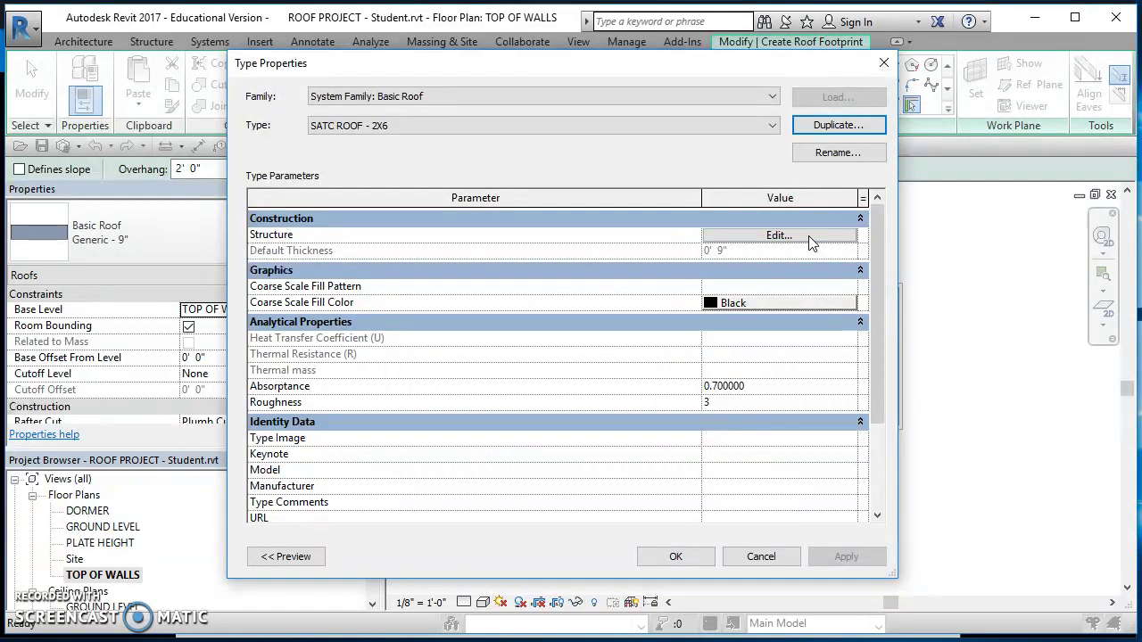
Step: Set the roof structure layer to 5 1/2" and add two layers above the core boundary
left_click(779, 235)
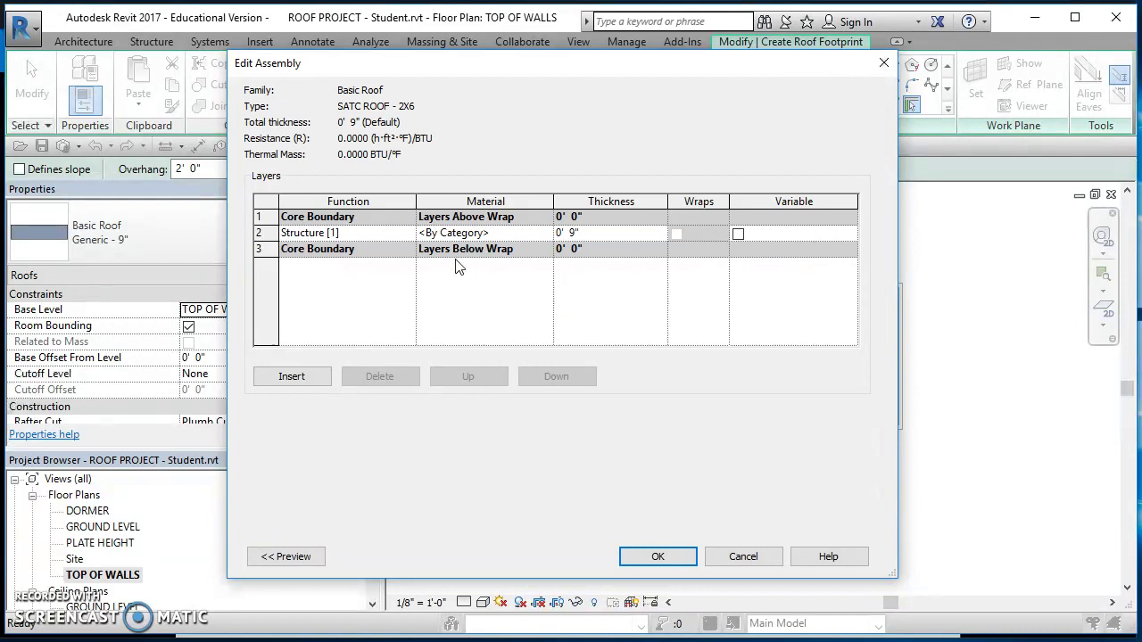
type("5")
type(".5\"")
key("Tab")
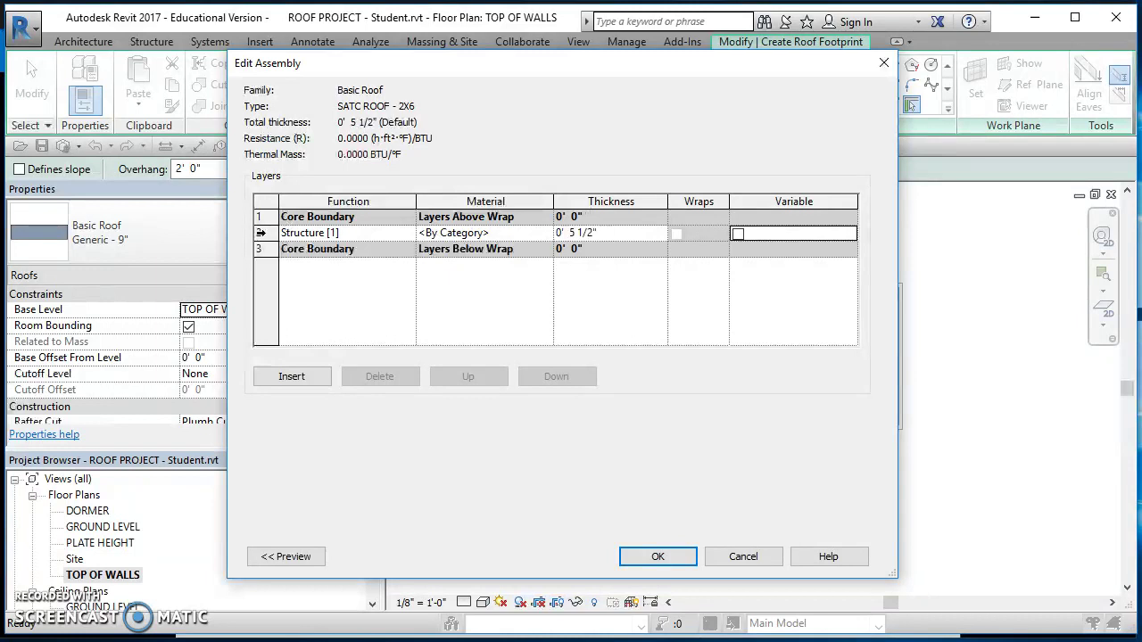
left_click(261, 233)
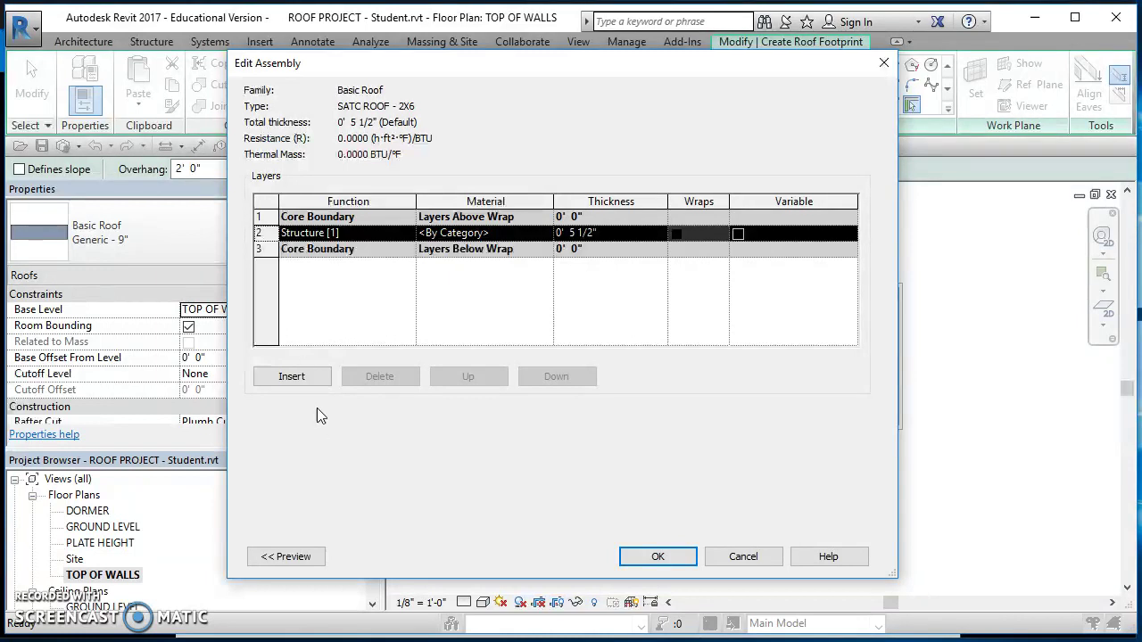
left_click(304, 377)
left_click(301, 376)
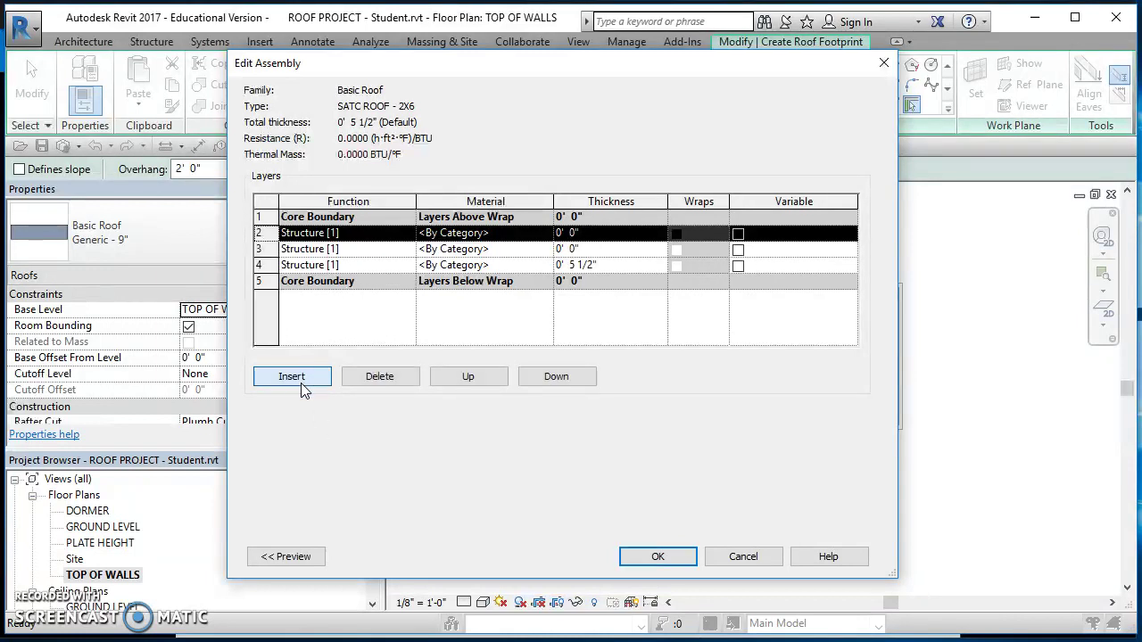
left_click(477, 376)
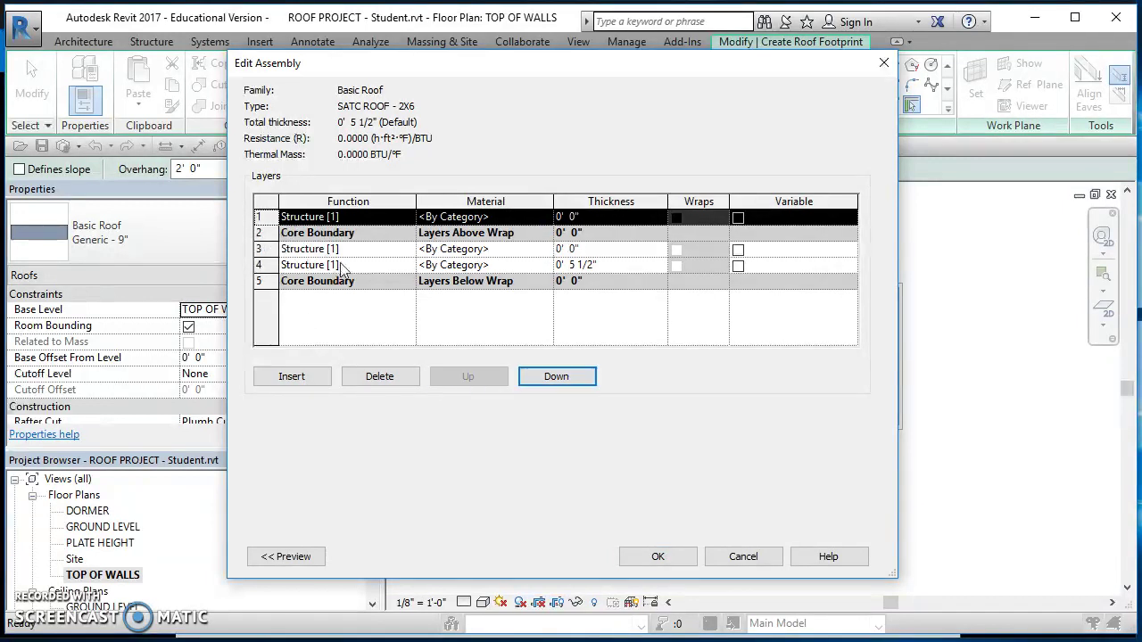
Step: Make layer 1 a Finish 1 [4] layer 0 1/4" thick
left_click(408, 219)
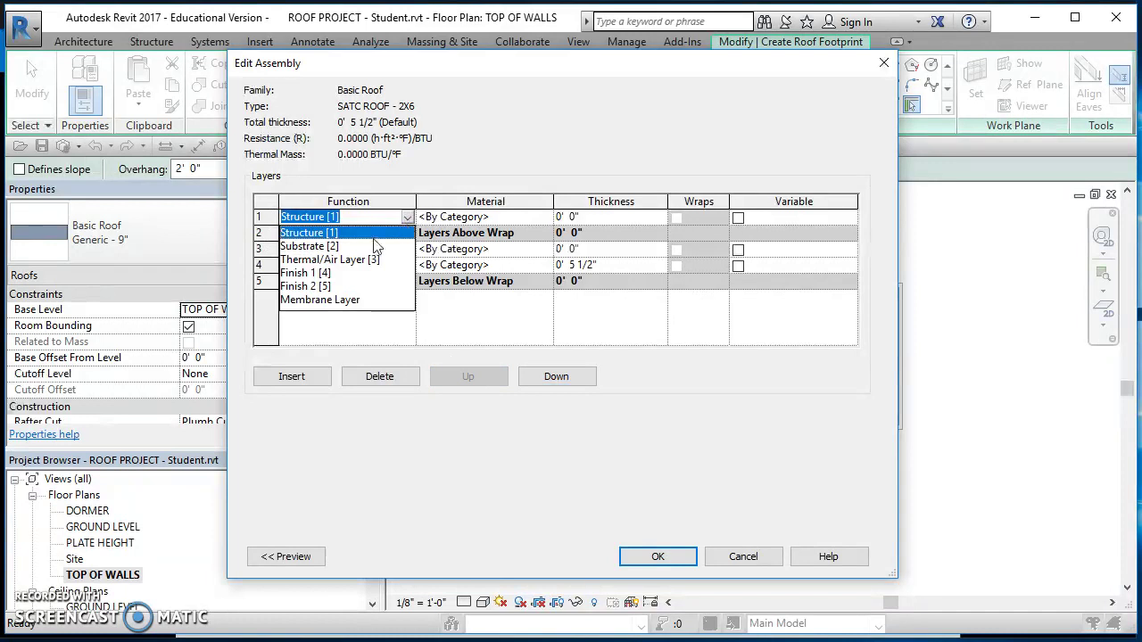
left_click(350, 272)
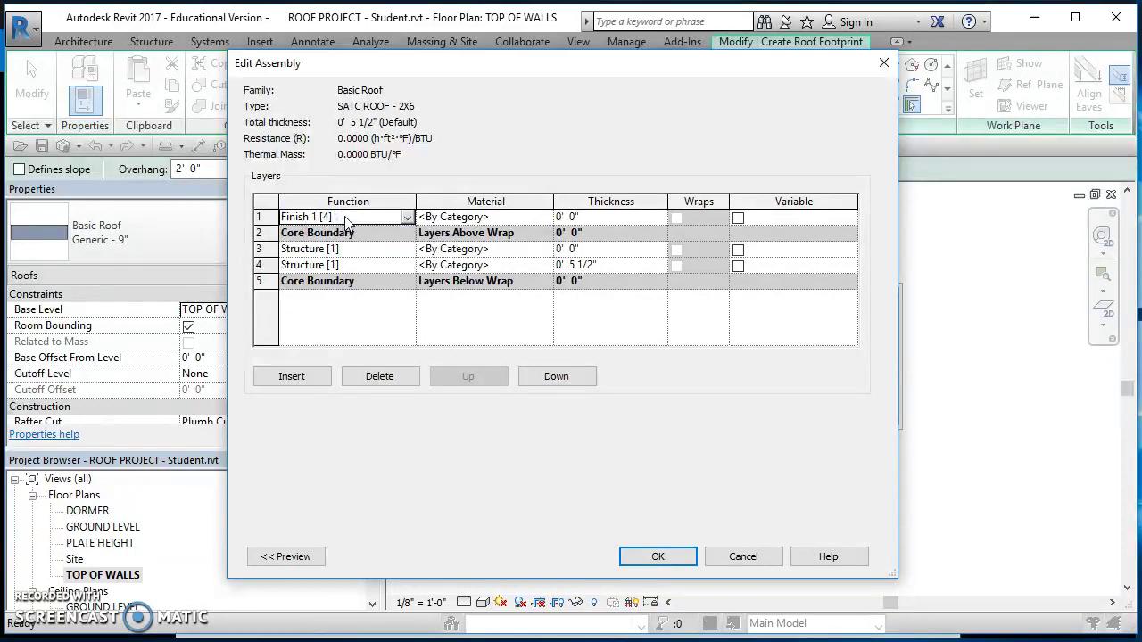
left_click(615, 219)
type(".25")
key("Tab")
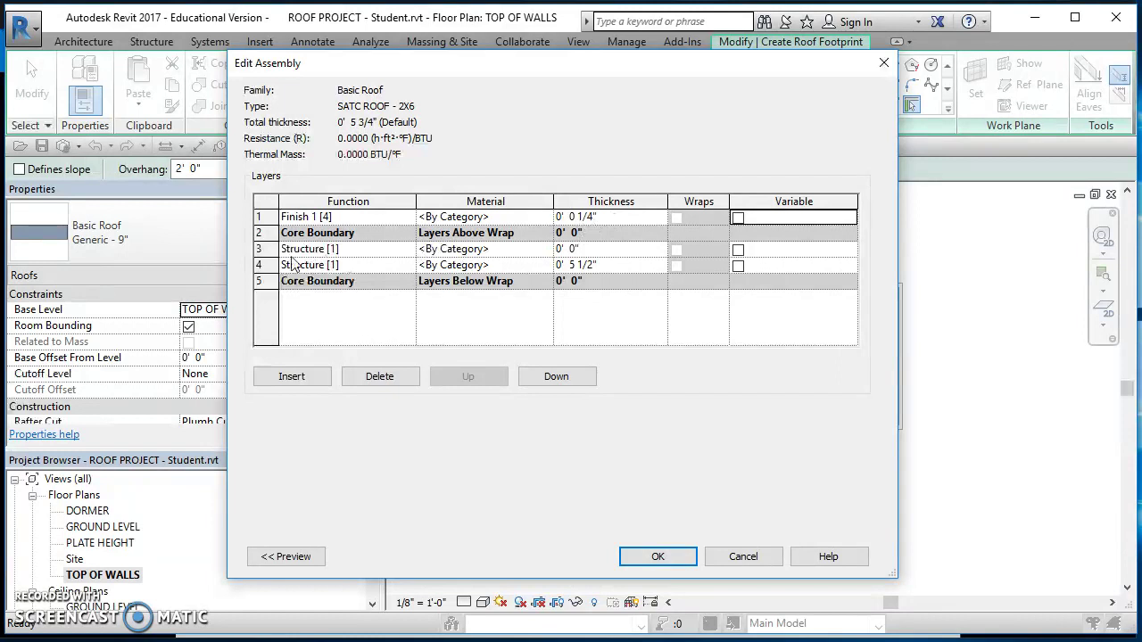
Step: Make layer 3 a Substrate [2] layer 0 1/2" thick and accept the assembly
left_click(367, 251)
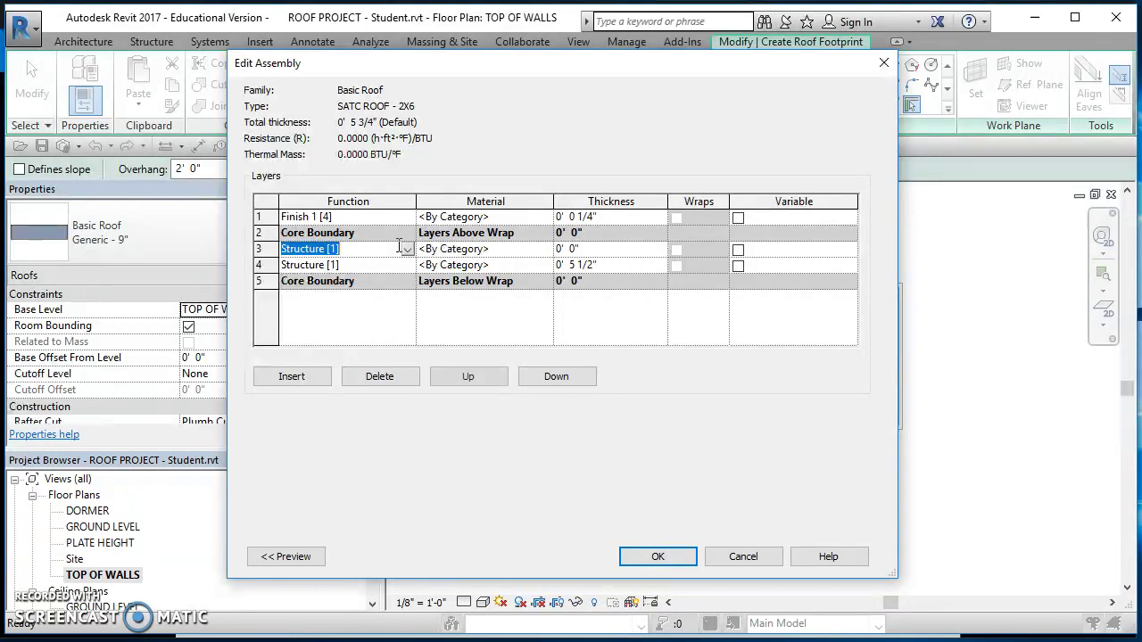
left_click(407, 250)
left_click(351, 284)
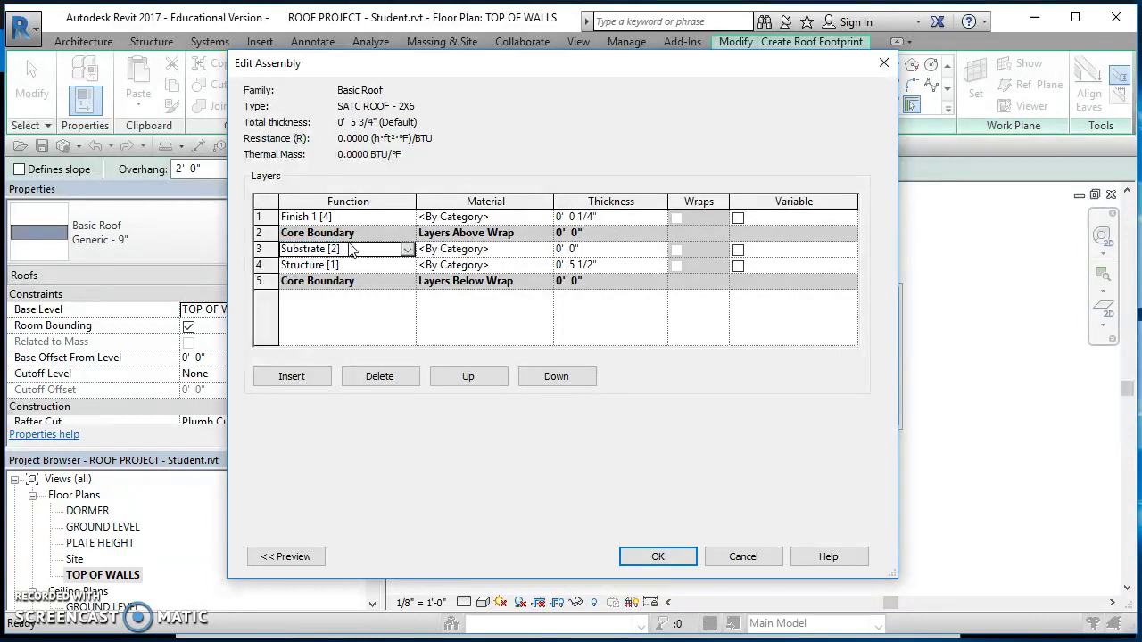
left_click(596, 251)
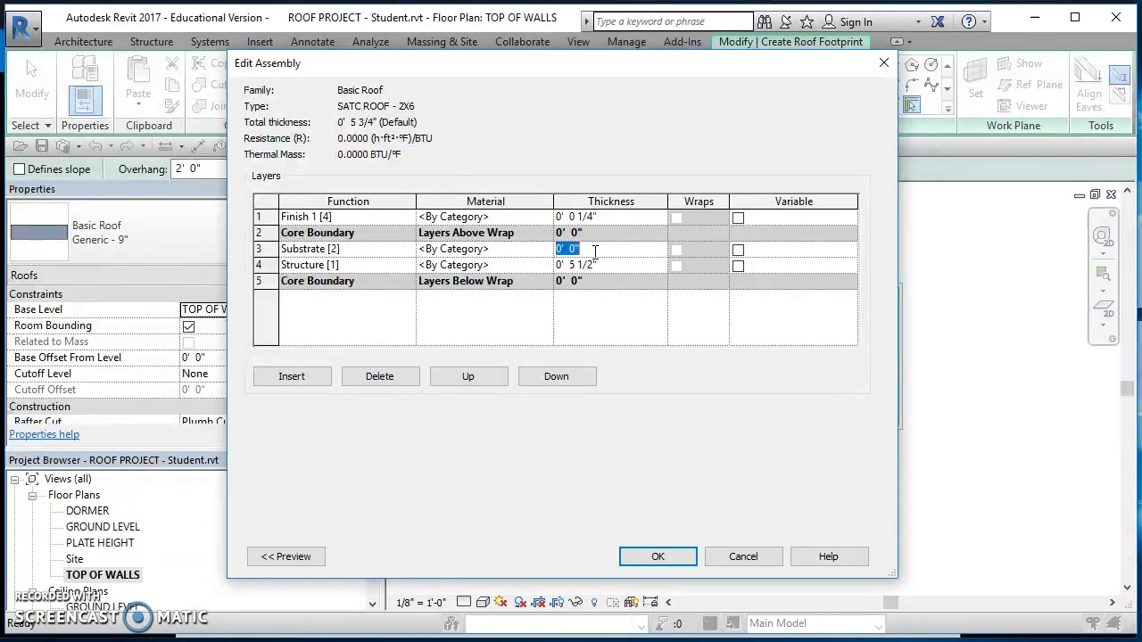
type(".5")
key("Tab")
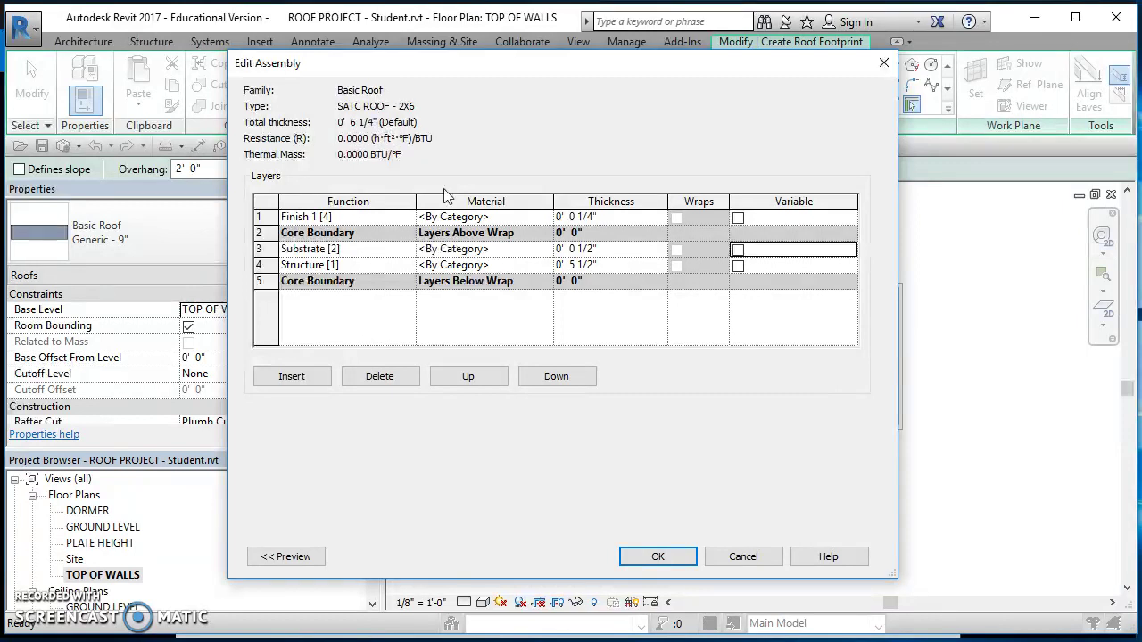
left_click(656, 558)
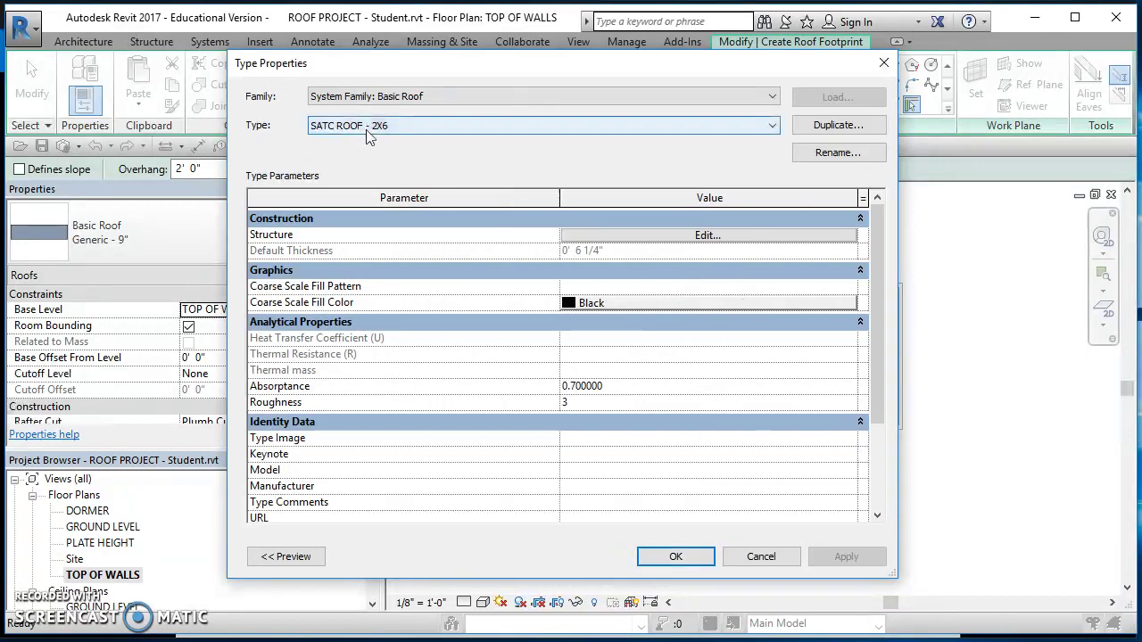
Step: Accept the SATC ROOF - 2X6 type, turn on Defines slope, and set the overhang to 1' 0"
left_click(677, 557)
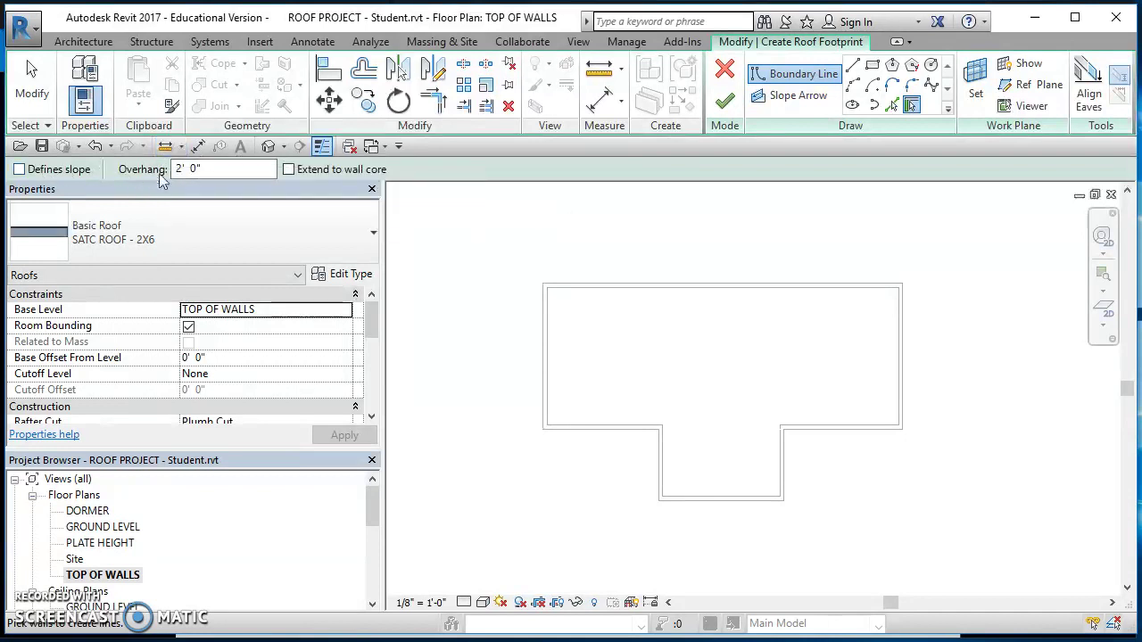
left_click(20, 170)
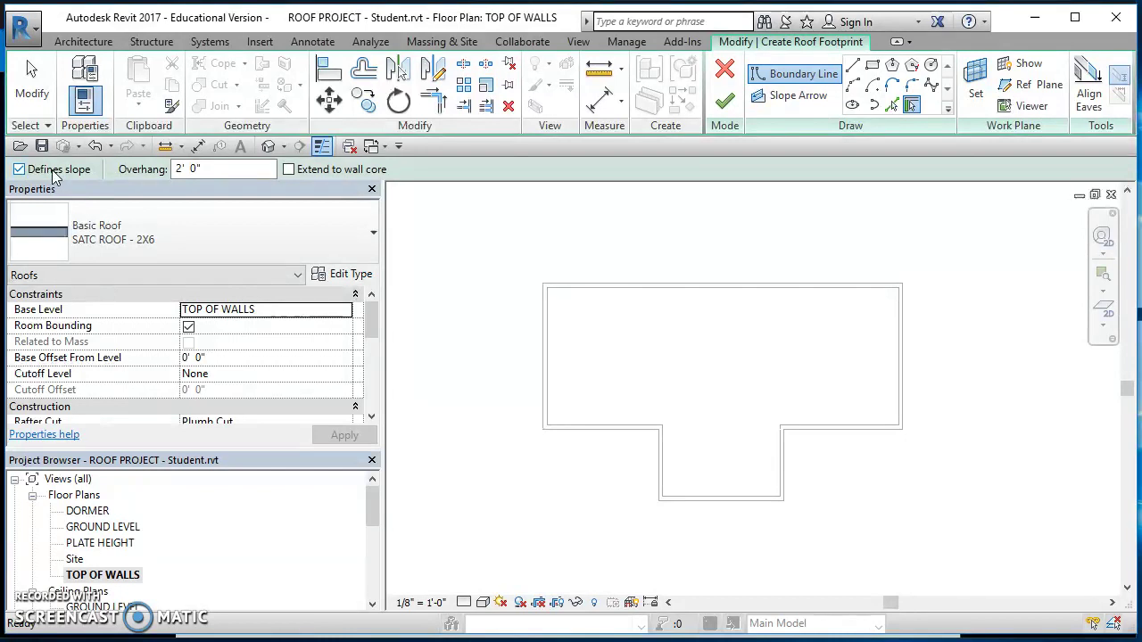
left_click_drag(230, 169, 125, 183)
type("1")
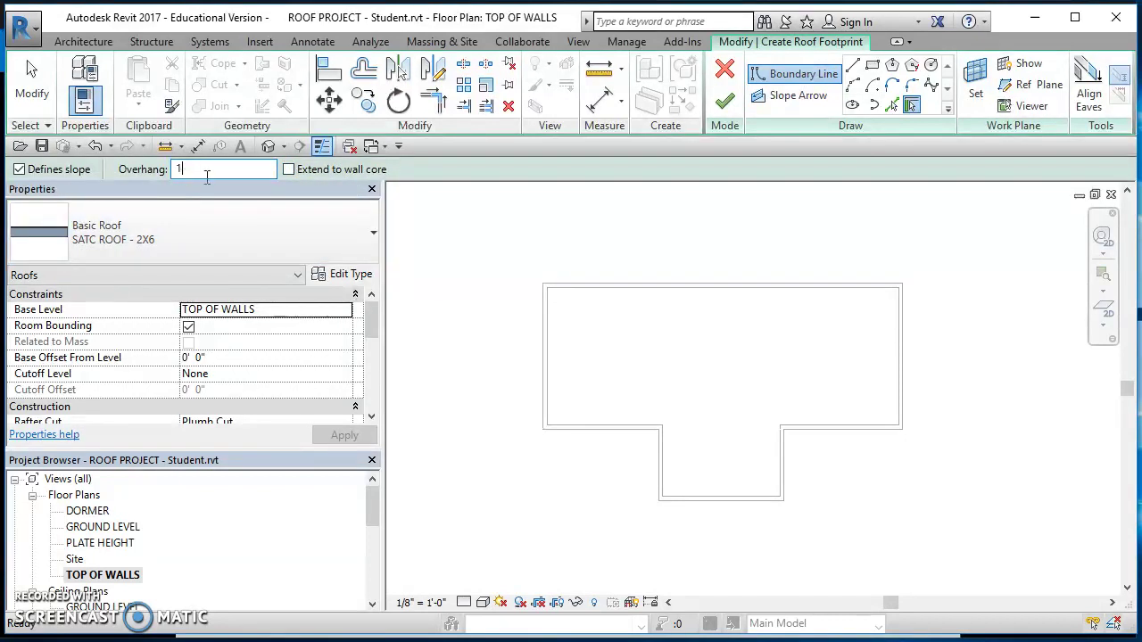
mouse_move(373, 314)
left_mouse_down()
mouse_move(371, 384)
mouse_move(371, 316)
left_mouse_up()
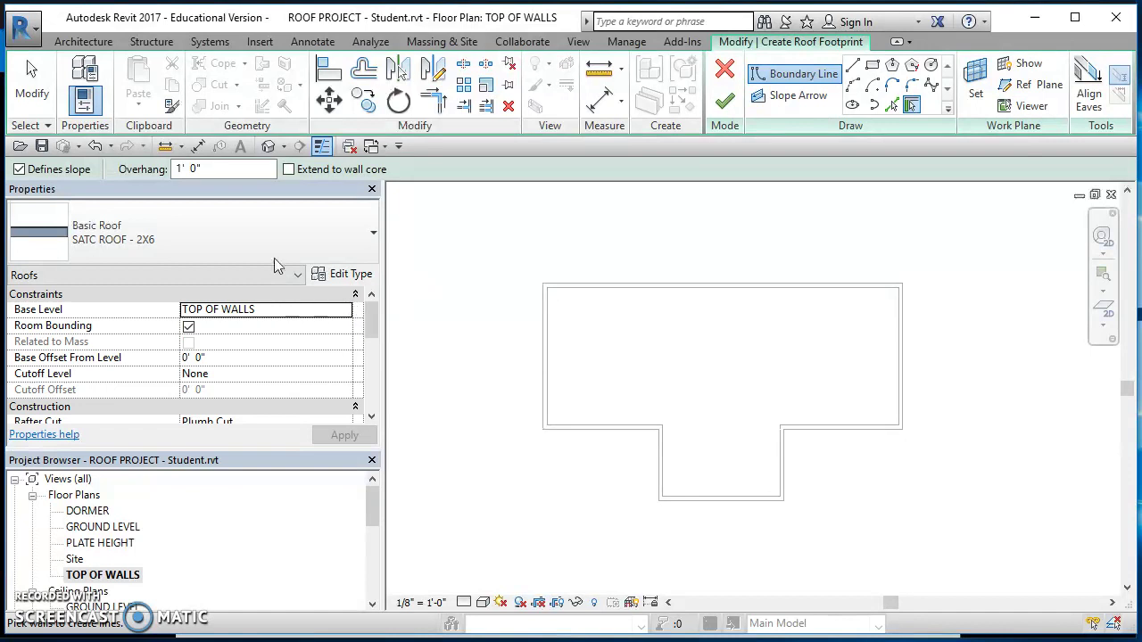
Step: Pick sloped roof boundary lines along the top and lower main walls
scroll(615, 275, "up", 3)
scroll(665, 288, "up", 1)
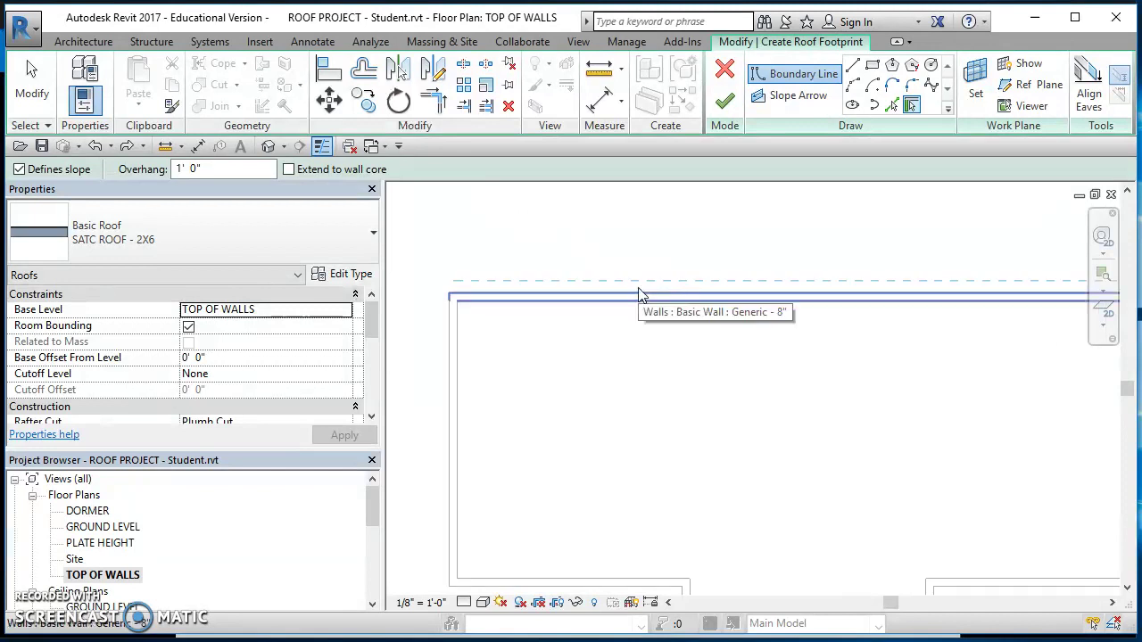
left_click(638, 295)
scroll(647, 401, "down", 2)
middle_click_drag(663, 440, 675, 312)
scroll(571, 437, "up", 1)
scroll(575, 438, "up", 1)
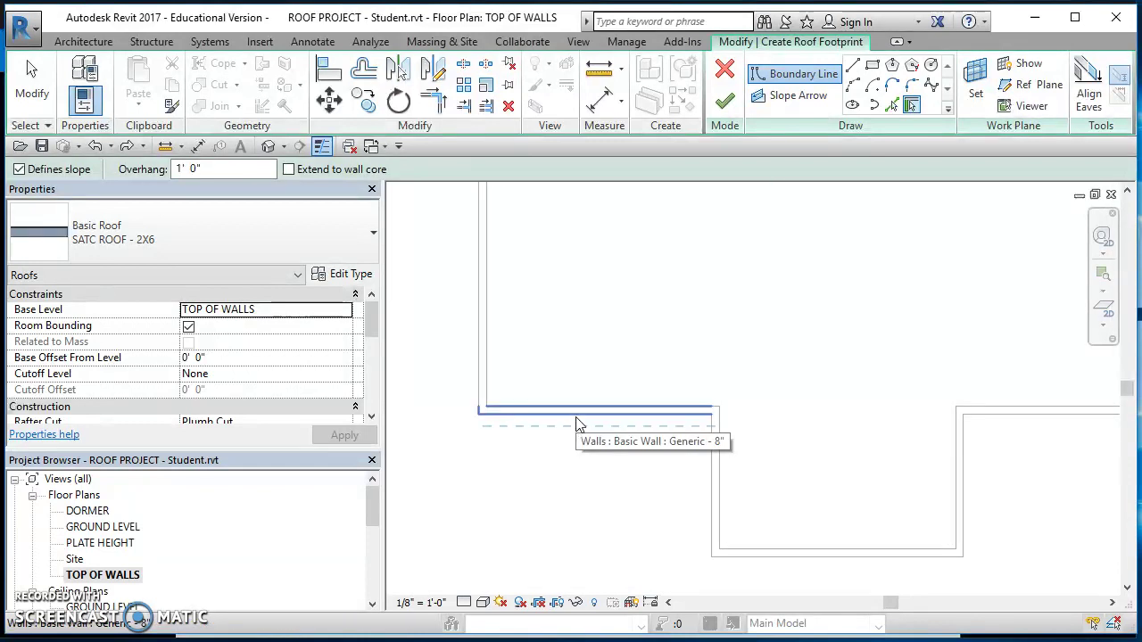
left_click(575, 425)
scroll(545, 321, "down", 3)
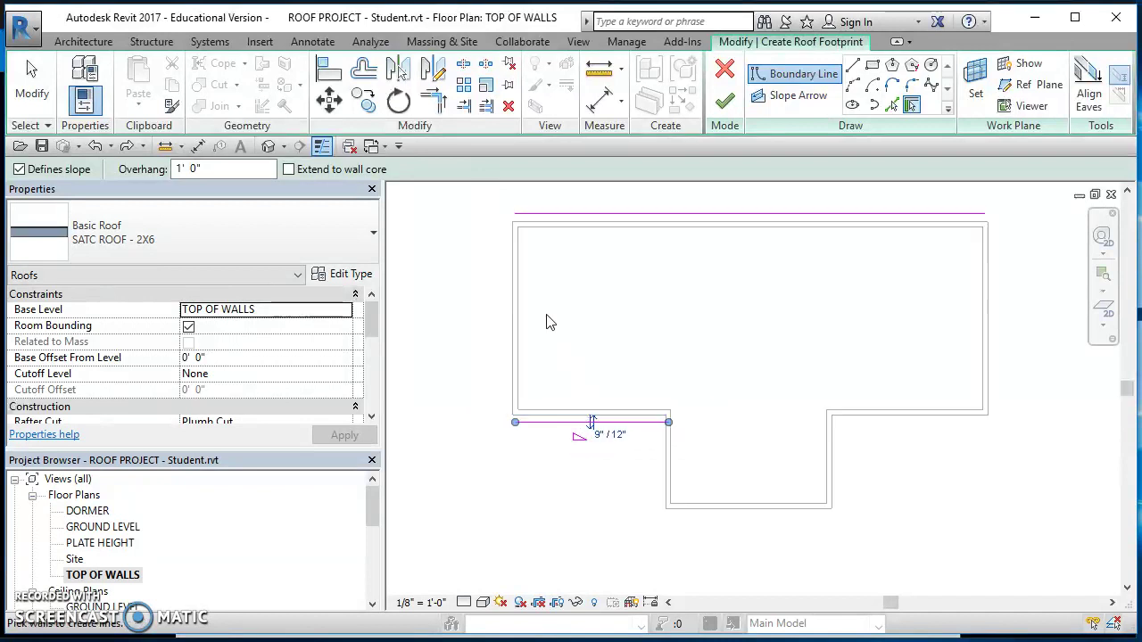
scroll(571, 395, "up", 1)
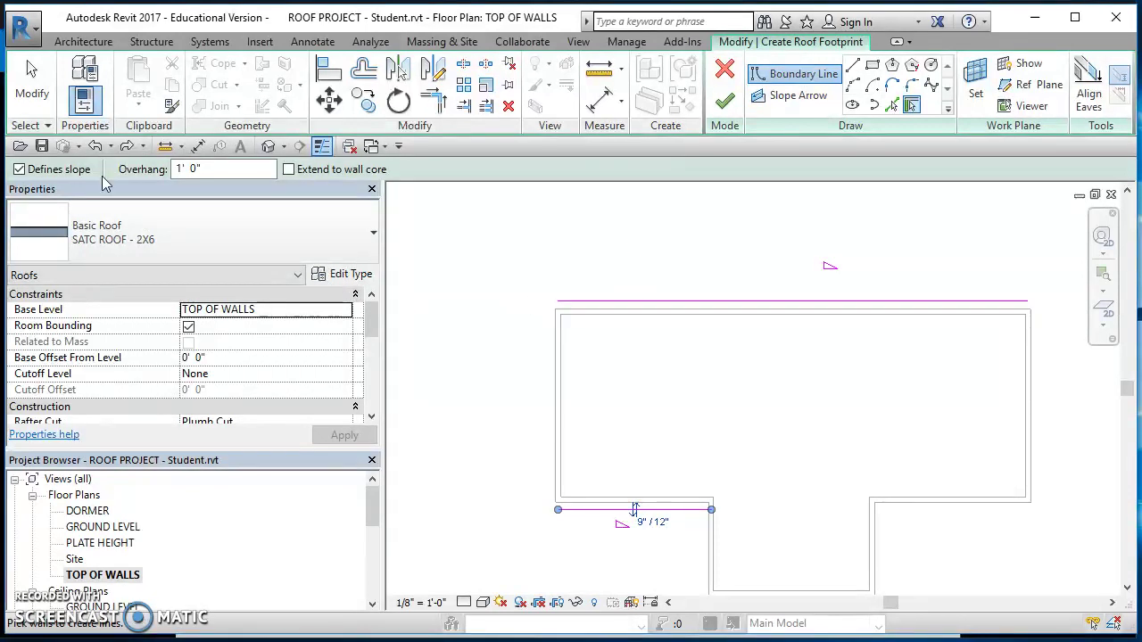
Step: Turn off Defines slope, add flat lines on the left and right walls, and try finishing the roof
left_click(19, 170)
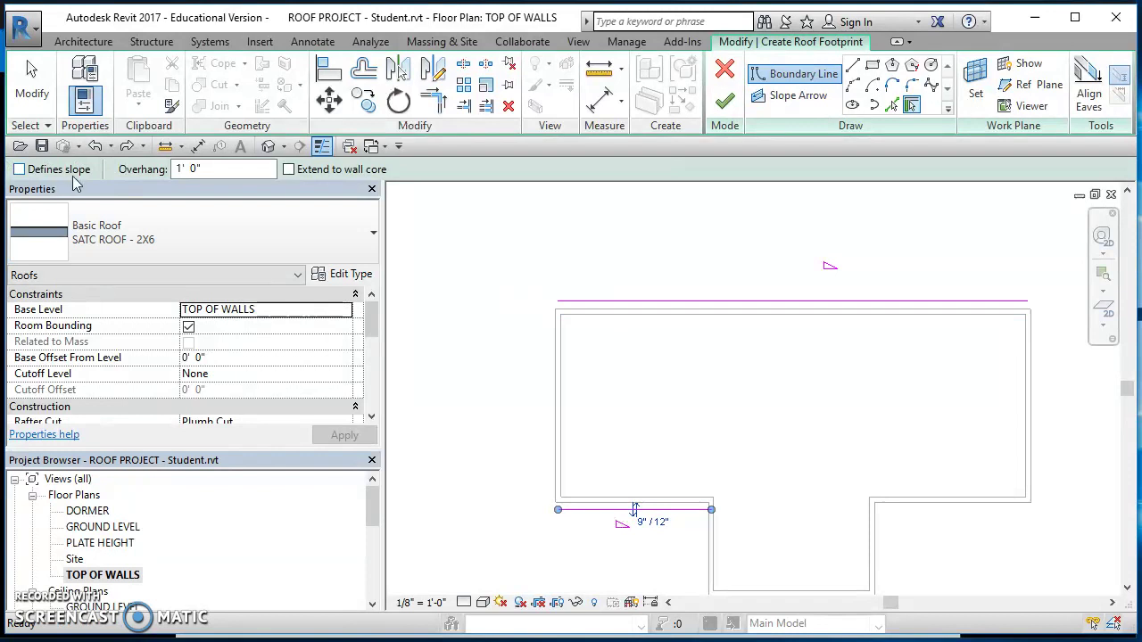
left_click(554, 410)
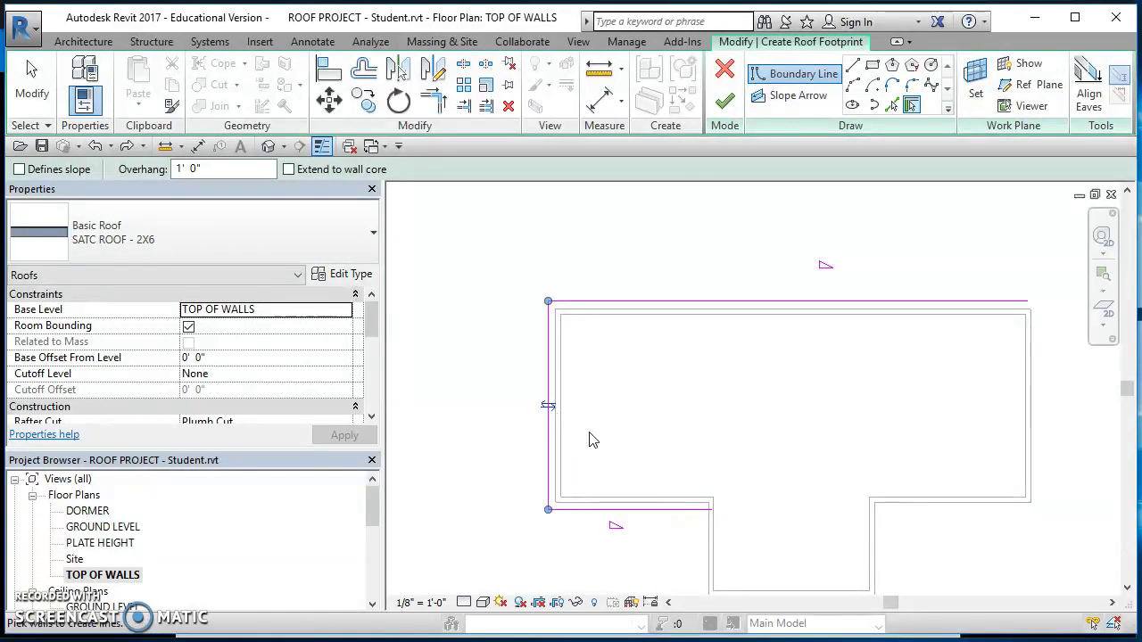
left_click(1037, 437)
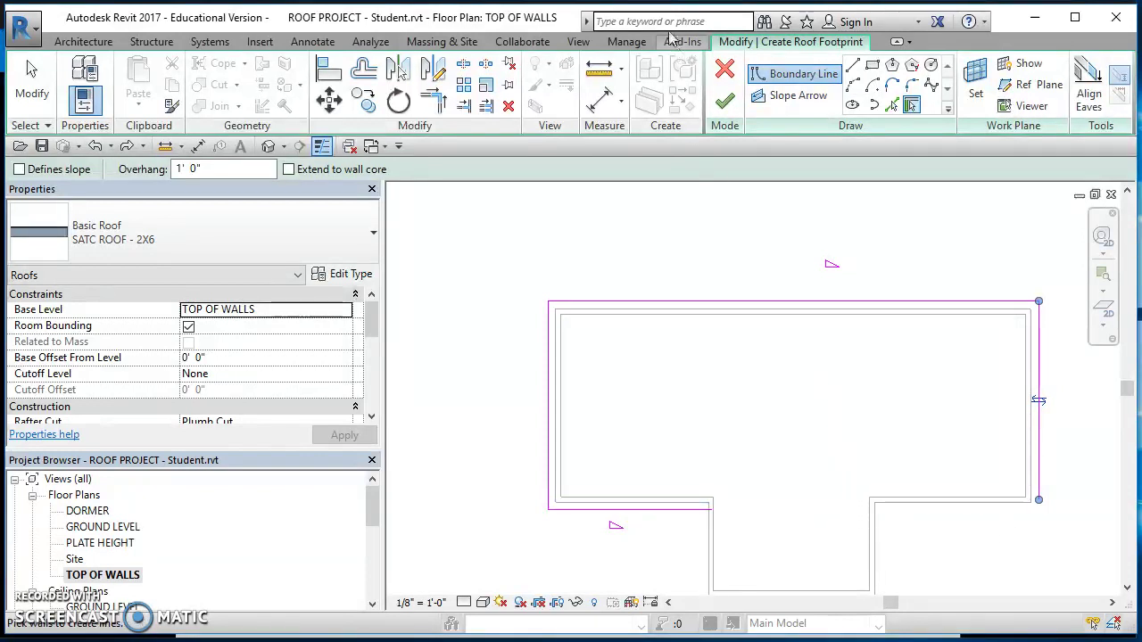
left_click(724, 101)
left_click_drag(925, 463, 713, 291)
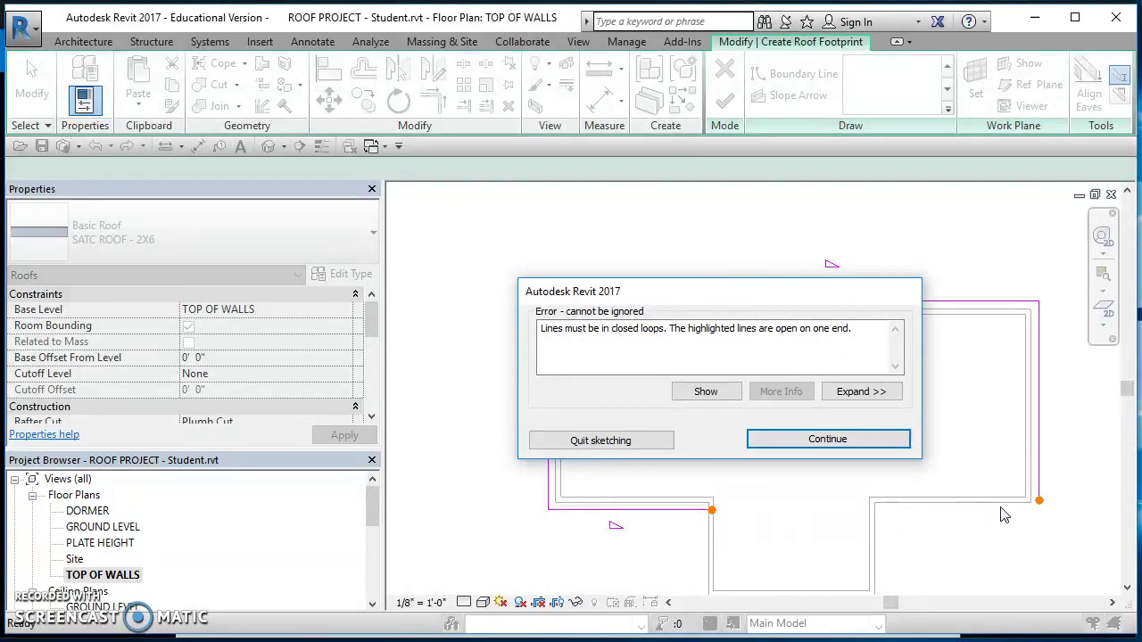
Step: Dismiss the open-loop error and trim the bottom and right boundary lines into a corner
left_click(767, 439)
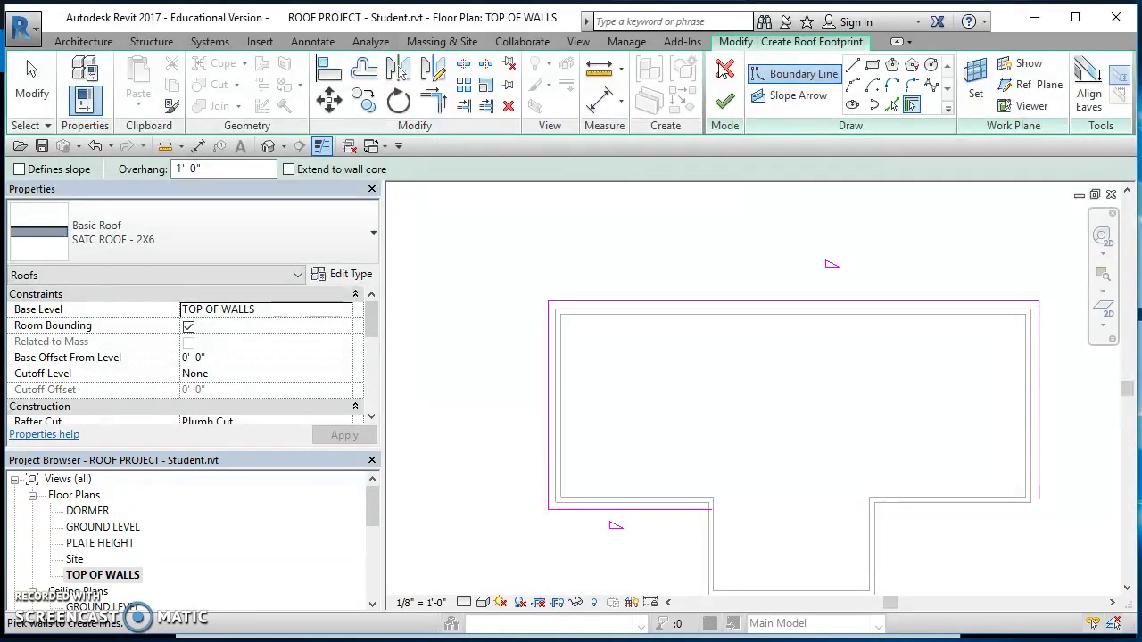
left_click(437, 114)
left_click(685, 518)
left_click(1046, 449)
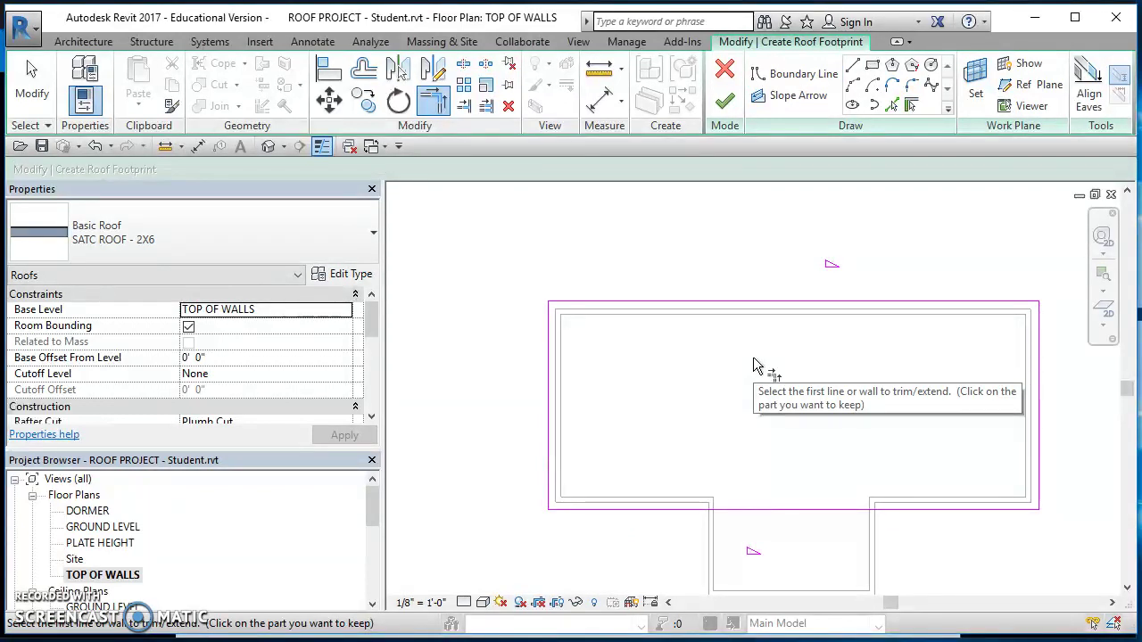
key("Escape")
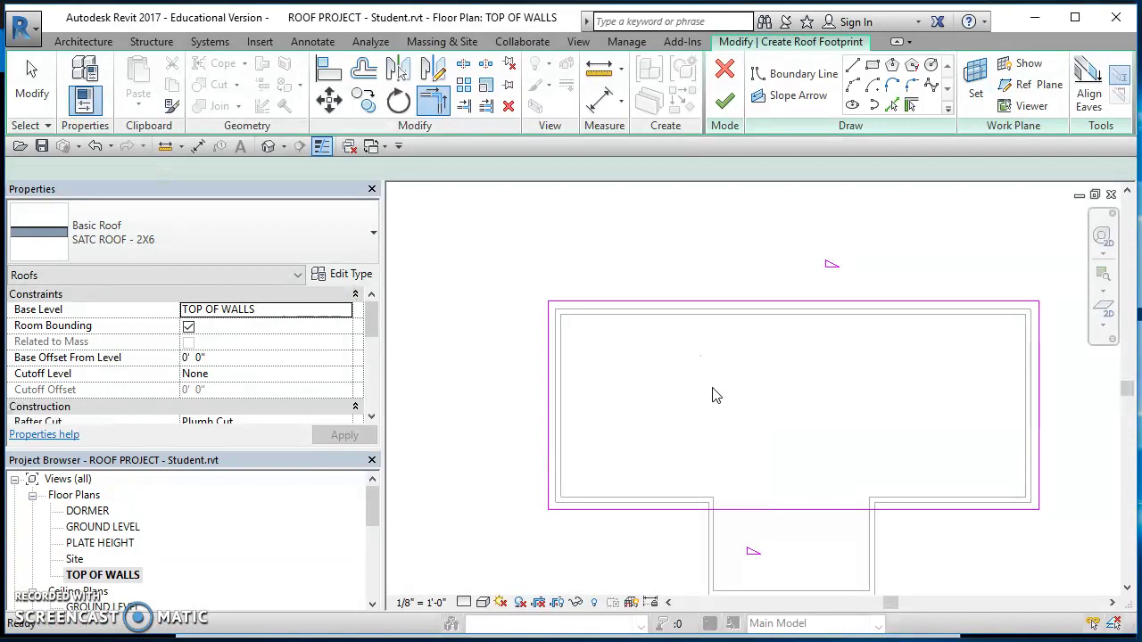
key("Escape")
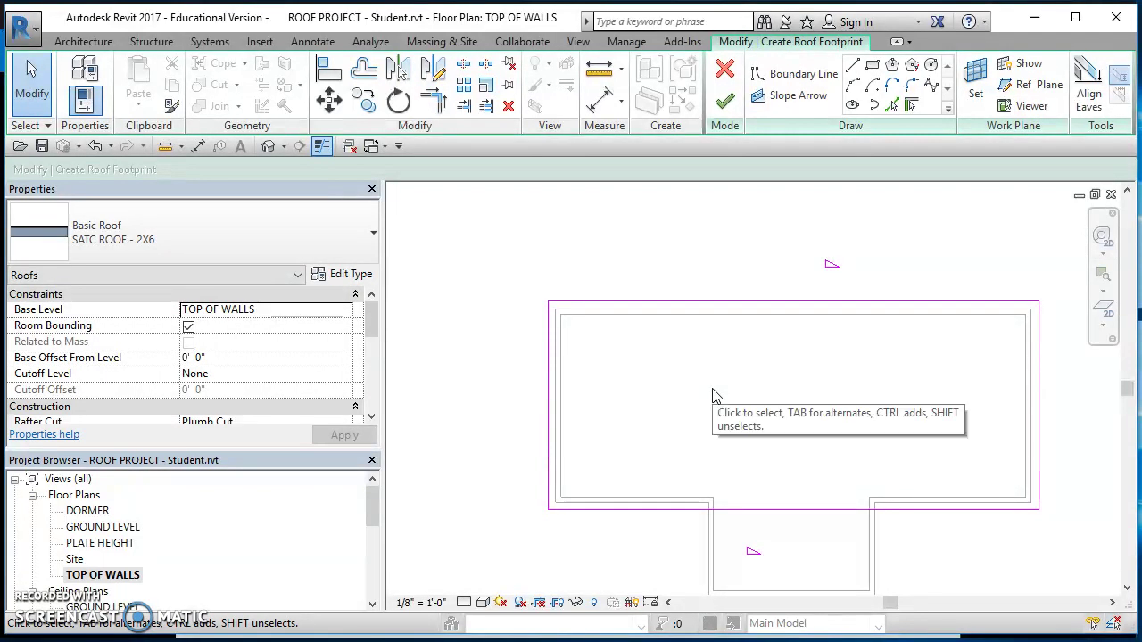
Step: Change the top and bottom boundary lines' 9"/12" slopes to 8"/12" each
left_click(723, 303)
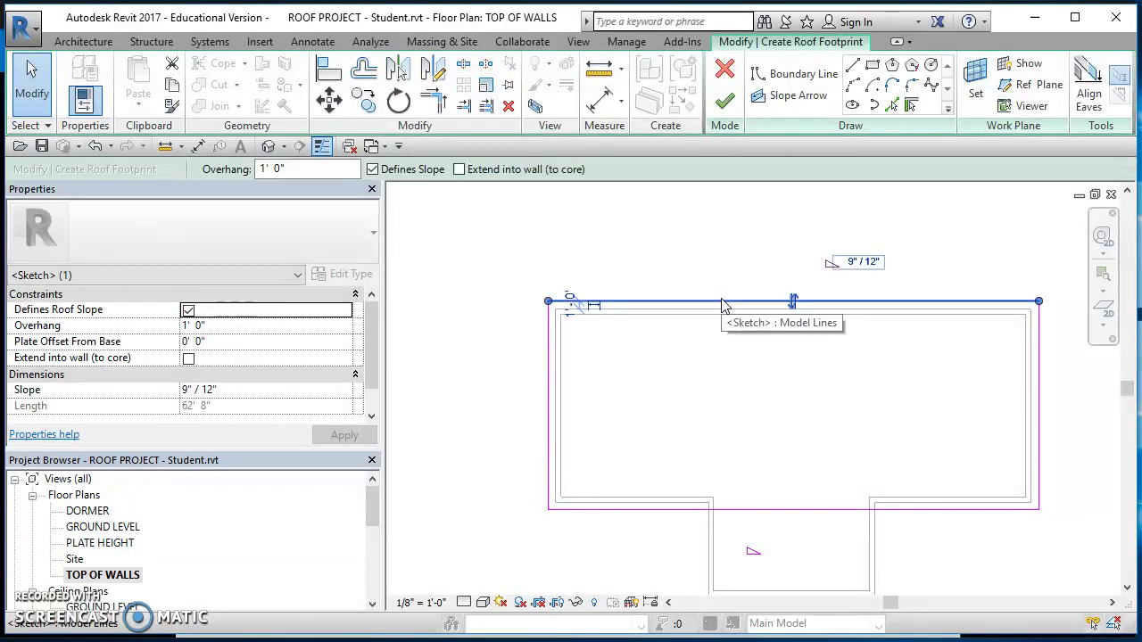
left_click(864, 264)
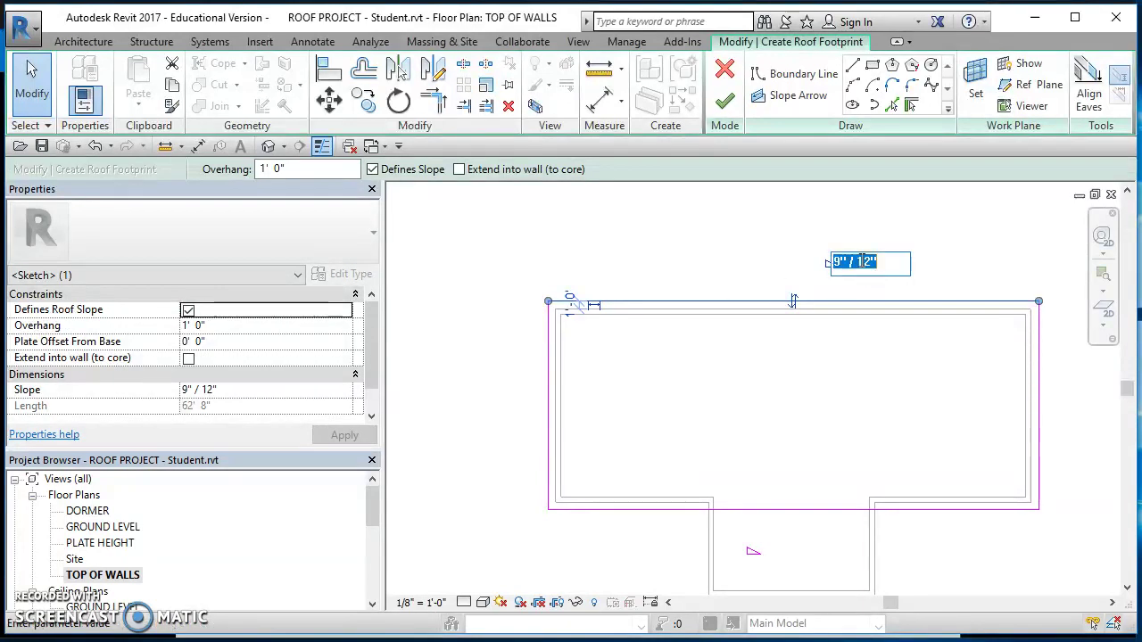
type("8")
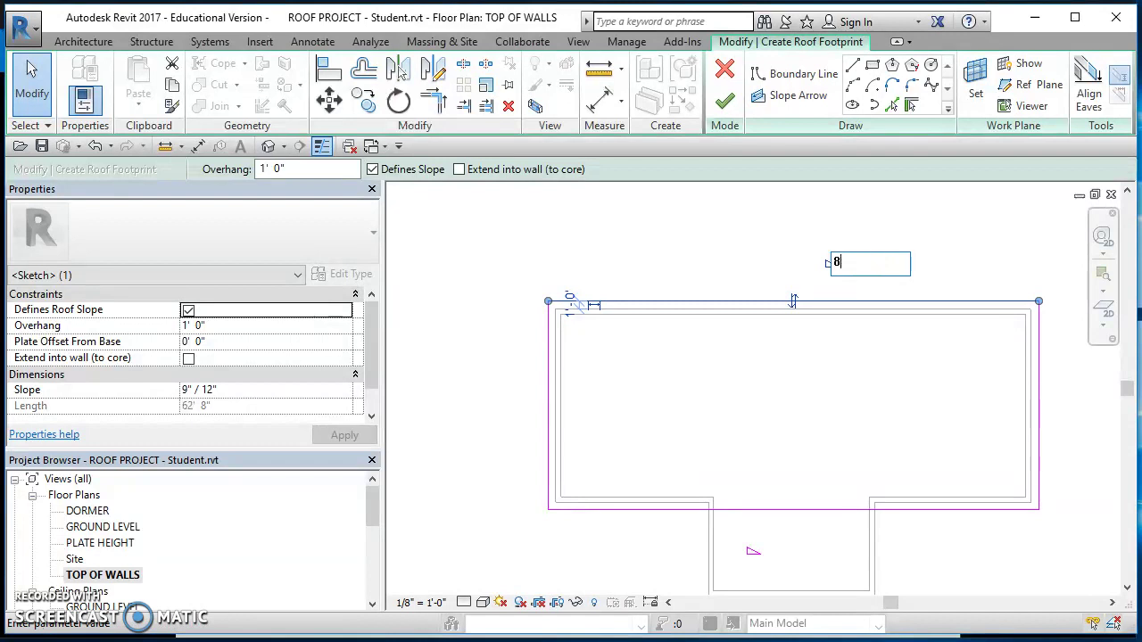
key("Return")
left_click(817, 511)
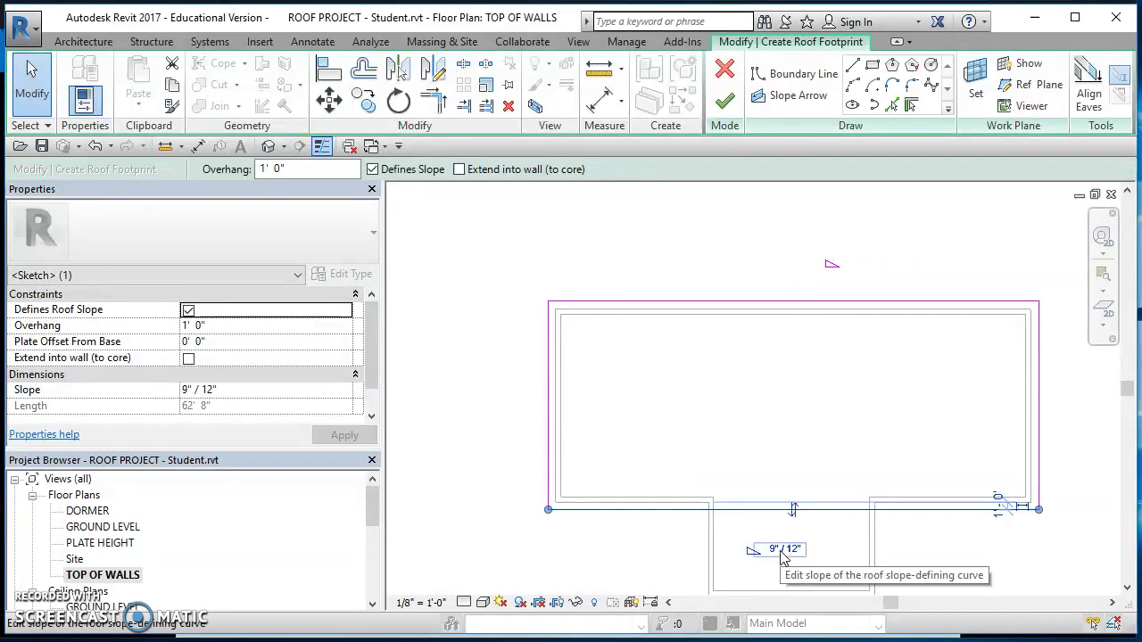
left_click(779, 551)
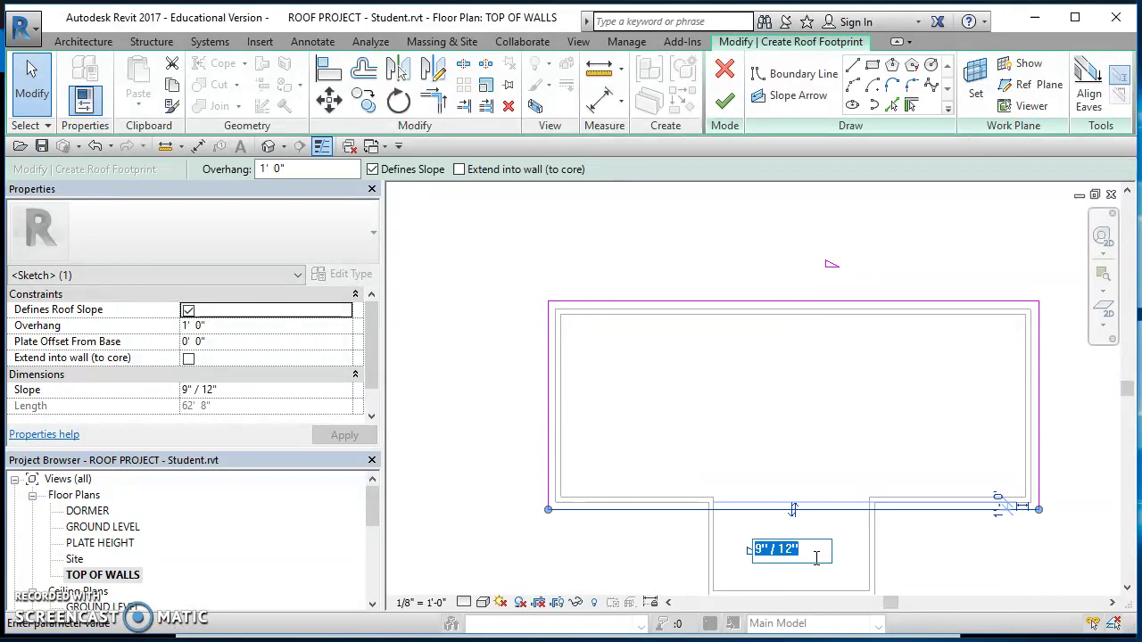
type("8")
key("Return")
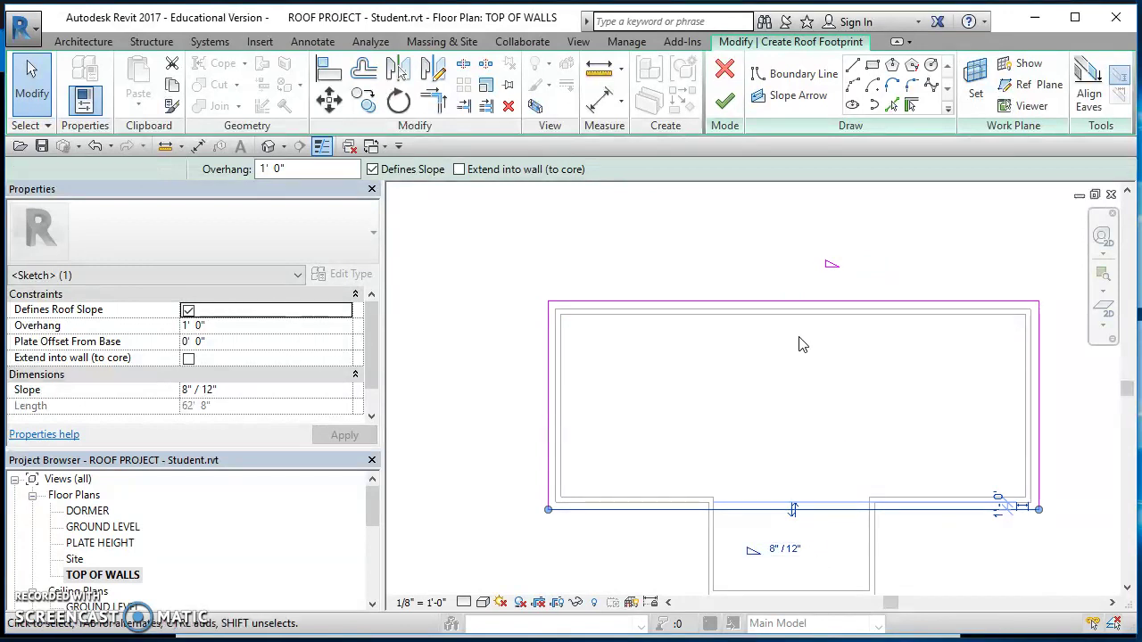
left_click(800, 344)
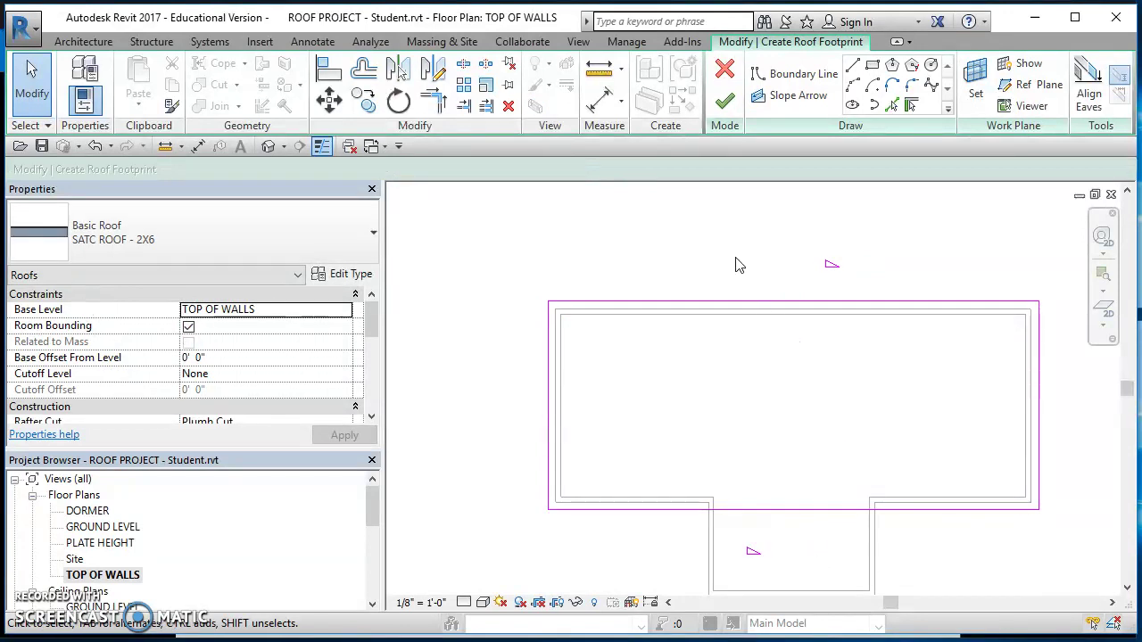
Step: Finish the main roof, then open View Range for TOP OF WALLS from the Properties Extents
left_click(727, 106)
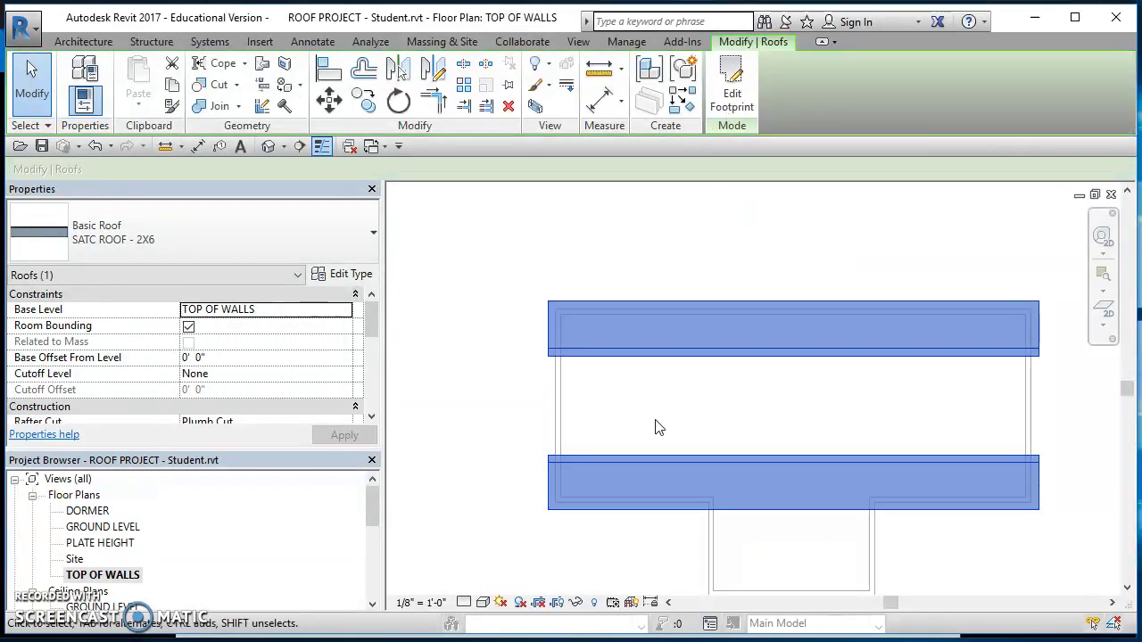
left_click(581, 424)
middle_click_drag(630, 431, 668, 344)
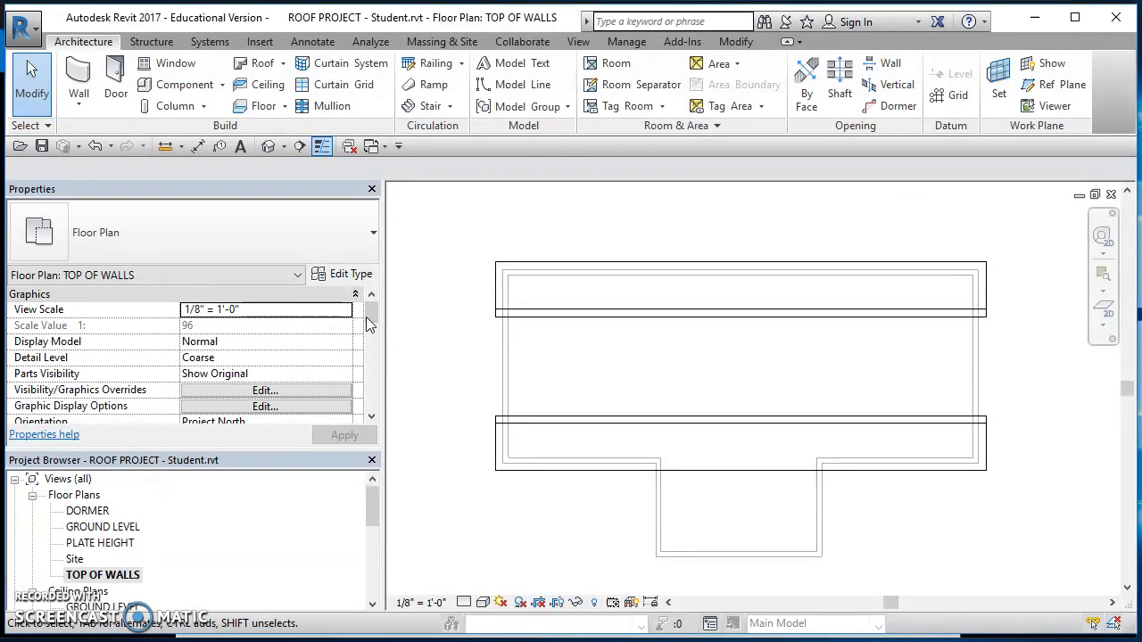
left_click_drag(368, 308, 376, 363)
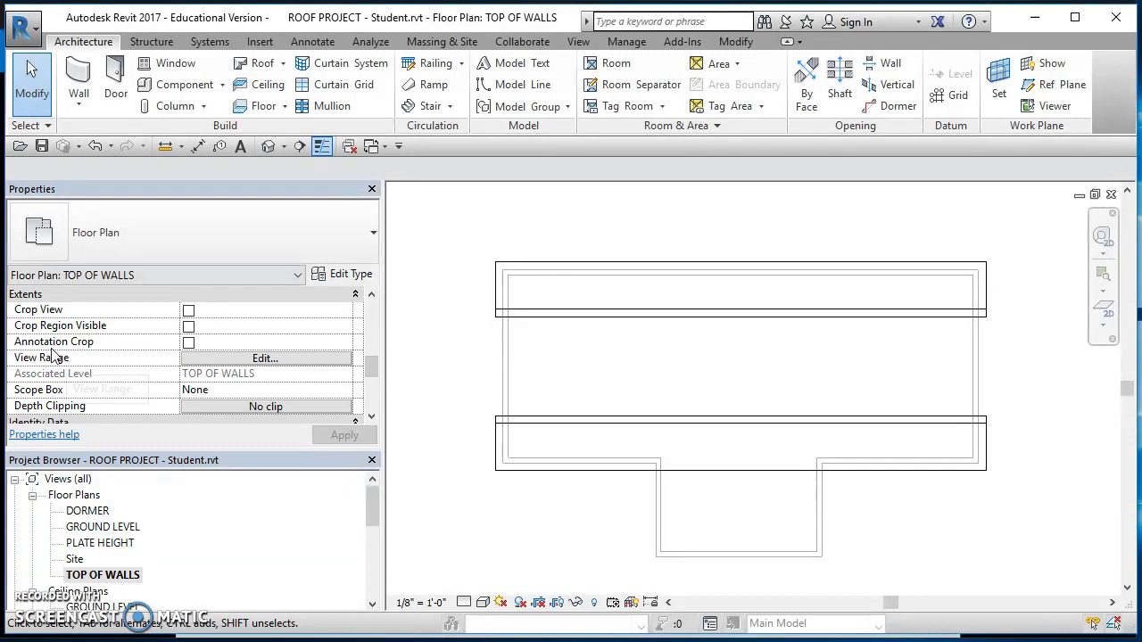
left_click(268, 360)
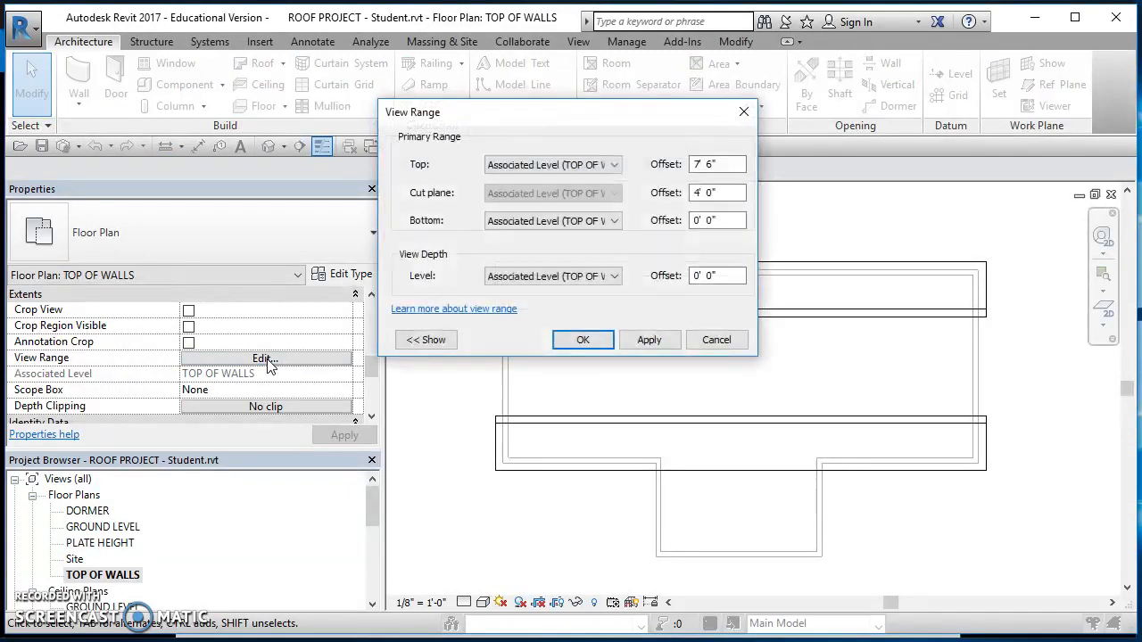
Step: Open the 'About the View Range' online help article from the View Range dialog
left_click(457, 312)
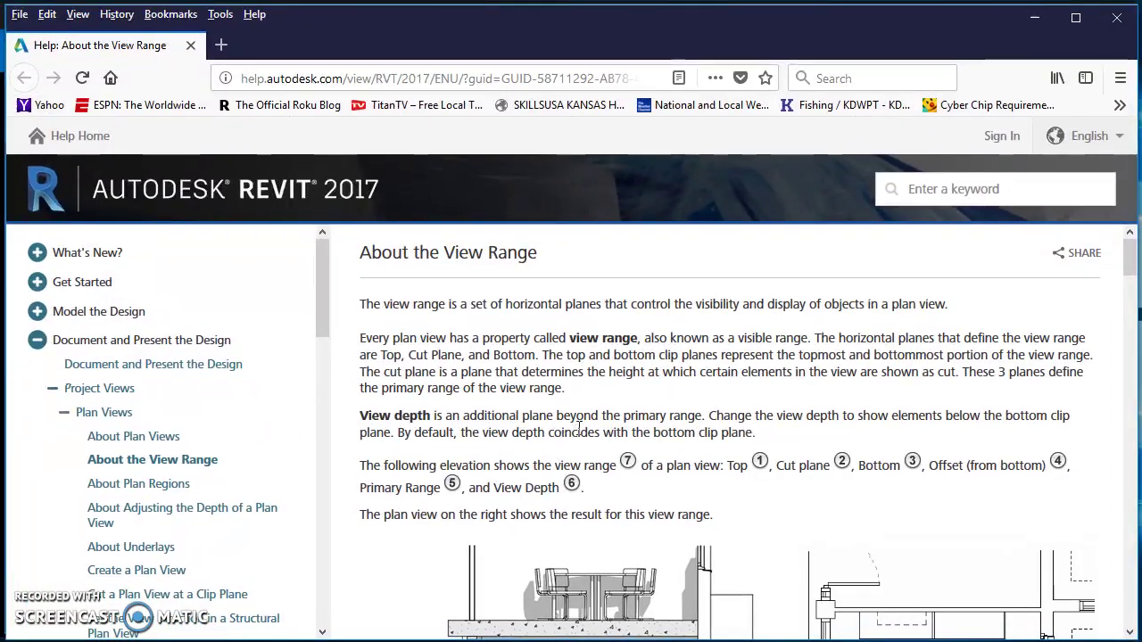
scroll(579, 426, "down", 4)
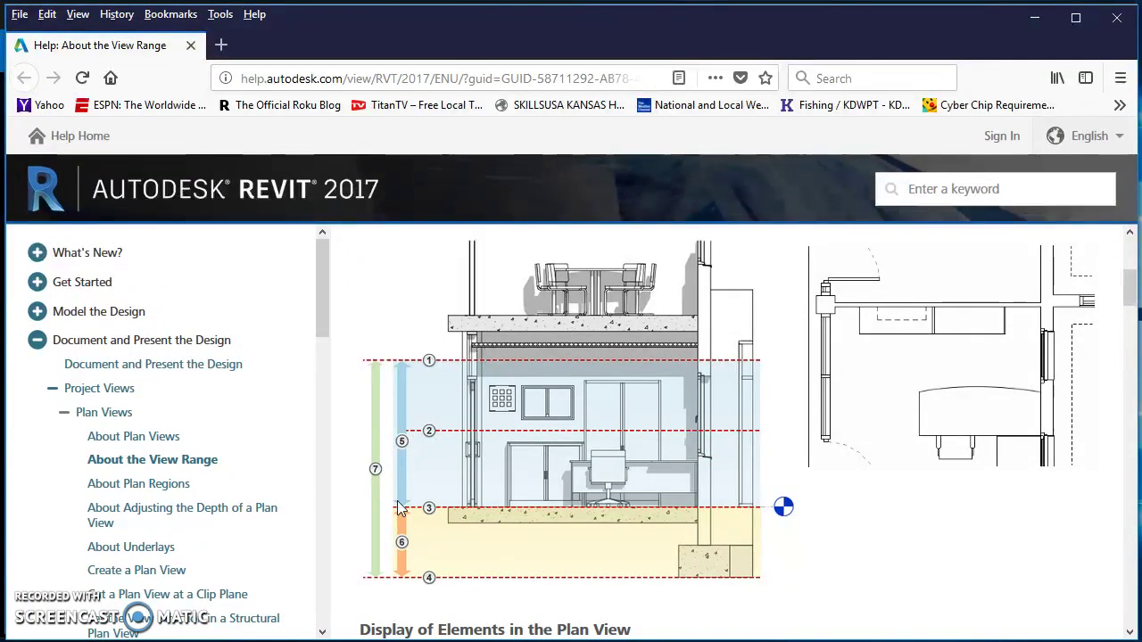
scroll(480, 420, "up", 3)
scroll(481, 414, "up", 1)
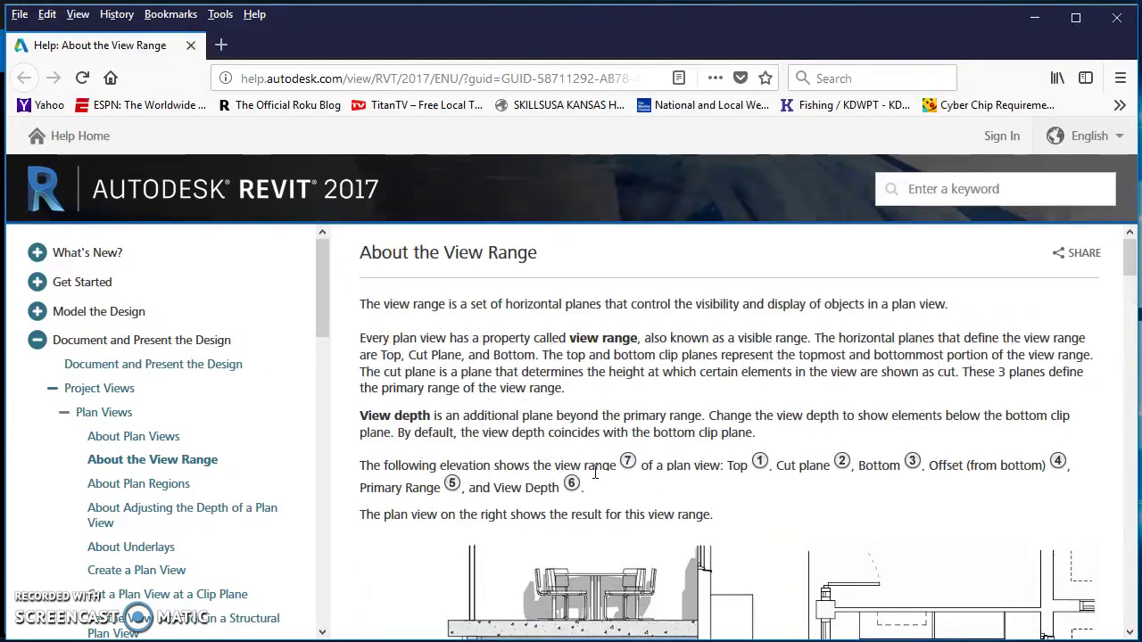
Step: Set the TOP OF WALLS view range Top and Cut plane offsets to 50' 0"
left_click(1115, 17)
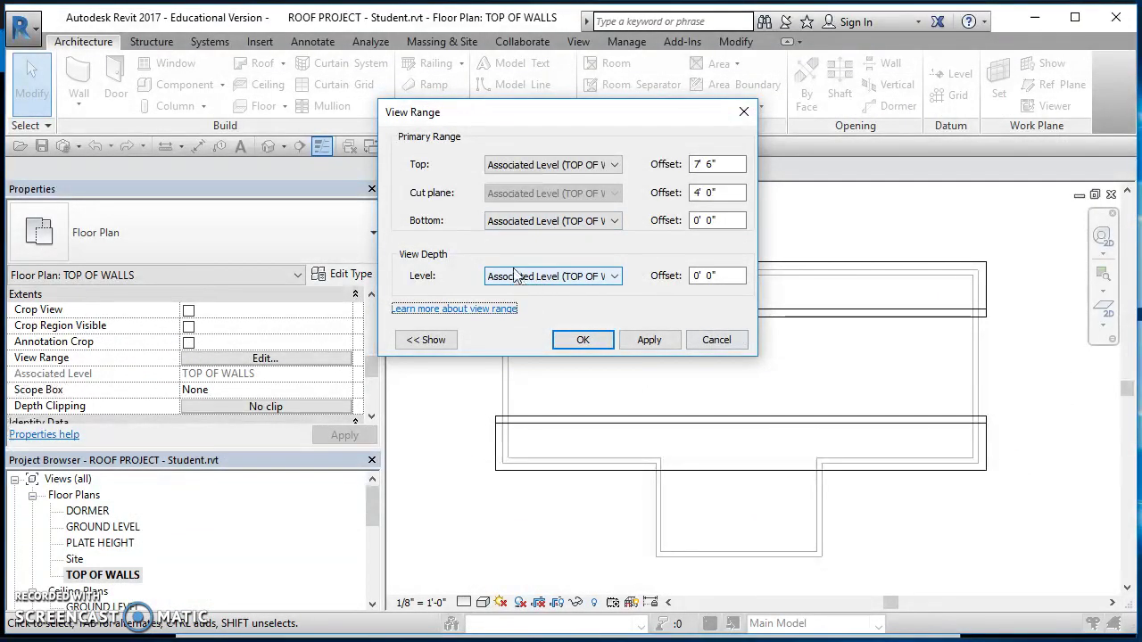
left_click_drag(742, 164, 648, 182)
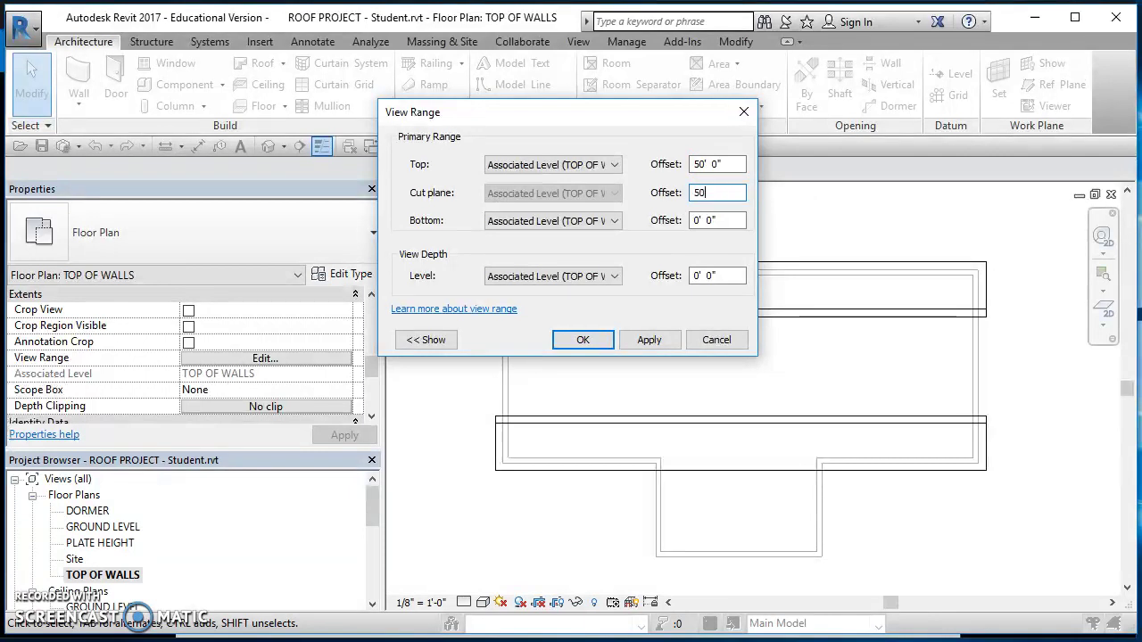
type("50")
key("Tab")
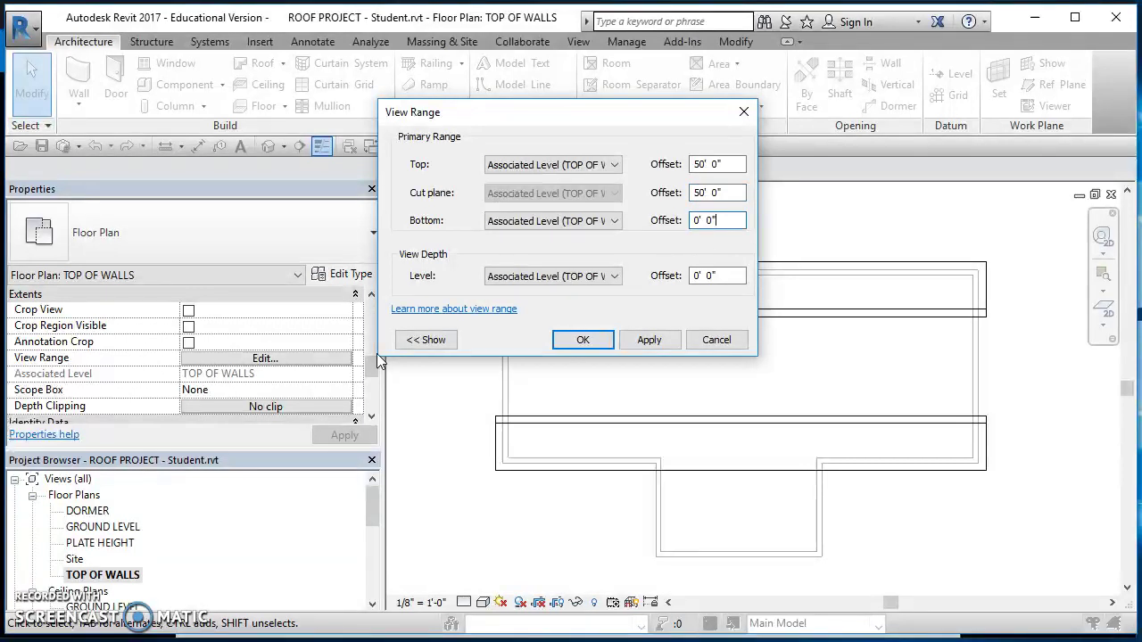
left_click(584, 340)
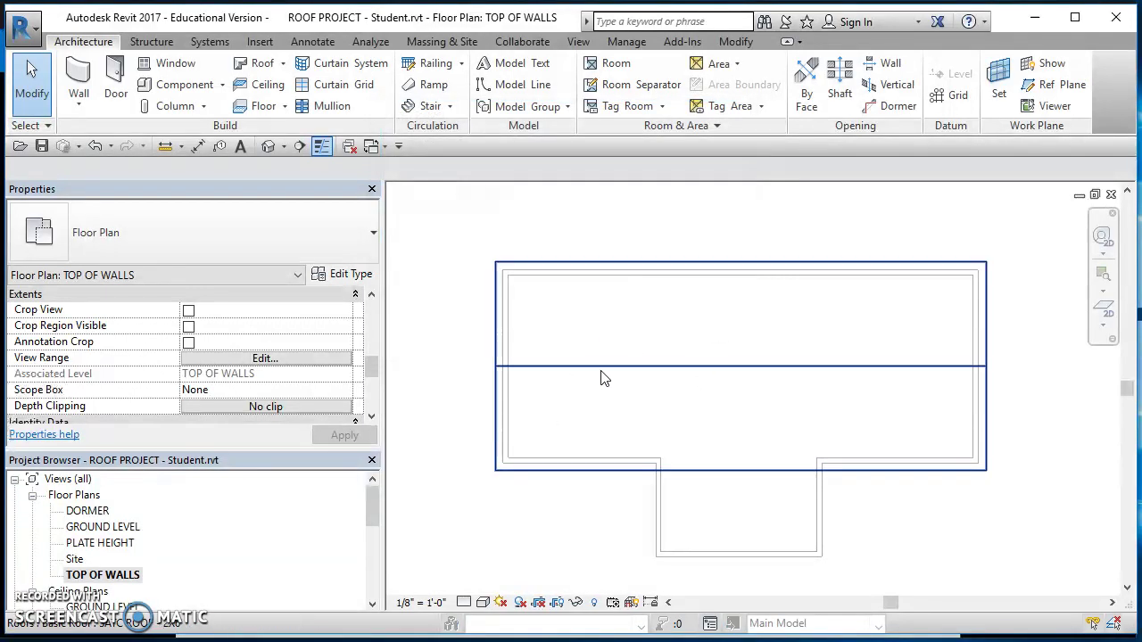
left_click(269, 149)
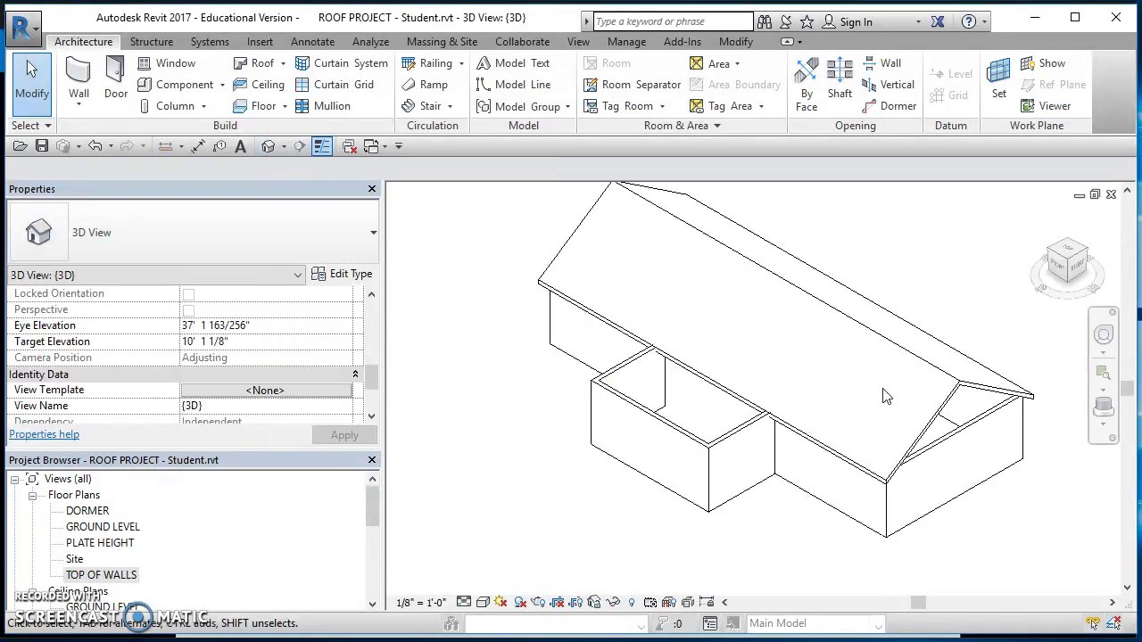
left_click(1068, 268)
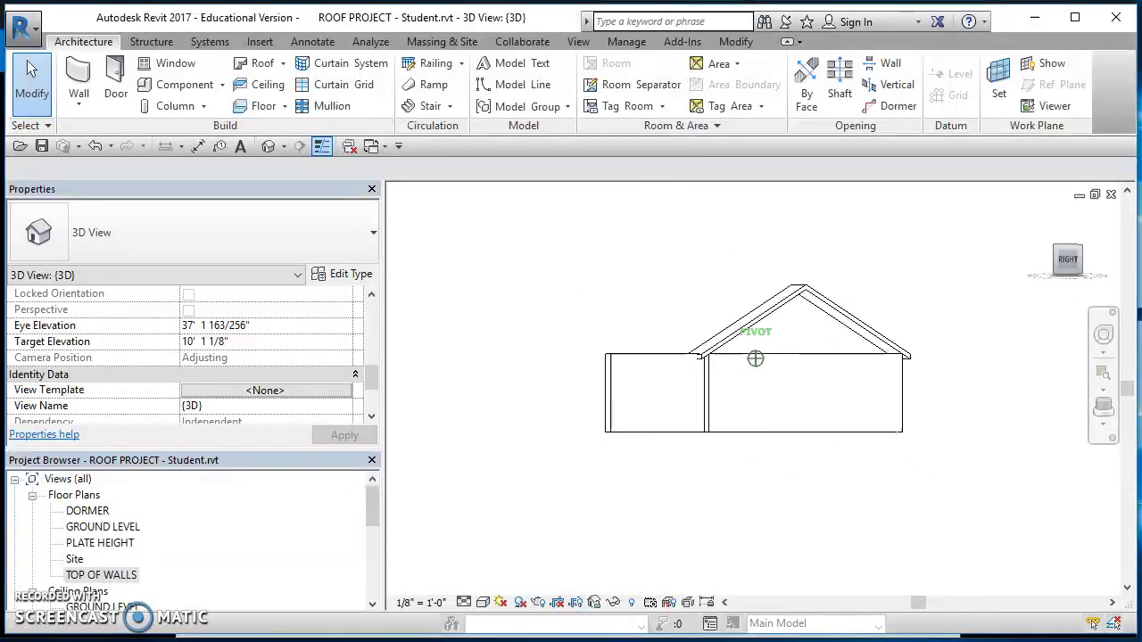
mouse_move(756, 358)
middle_mouse_down("shift")
mouse_move(830, 358)
mouse_move(838, 428)
middle_mouse_up("shift")
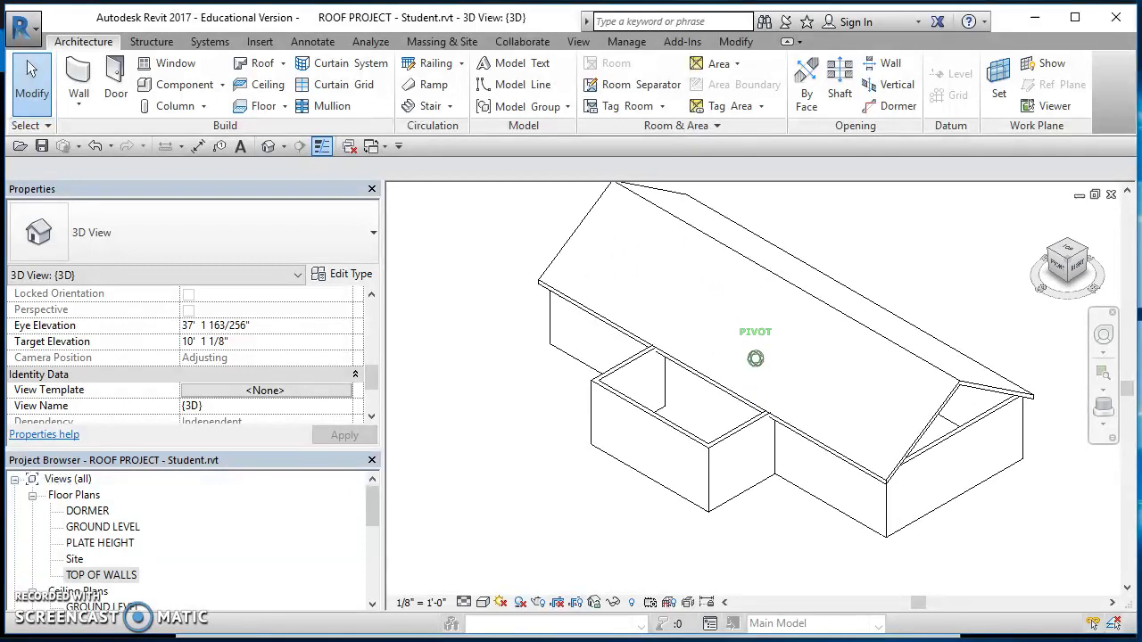
left_click(1111, 196)
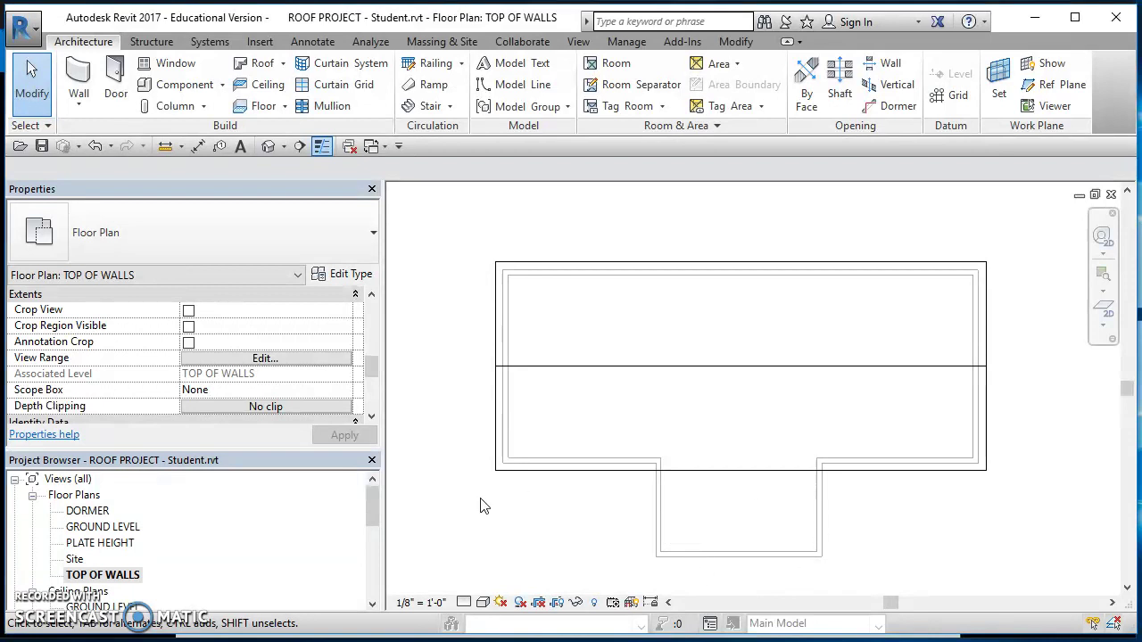
Step: Open the South elevation and set its view scale to 1/4" = 1'-0"
left_click(103, 544)
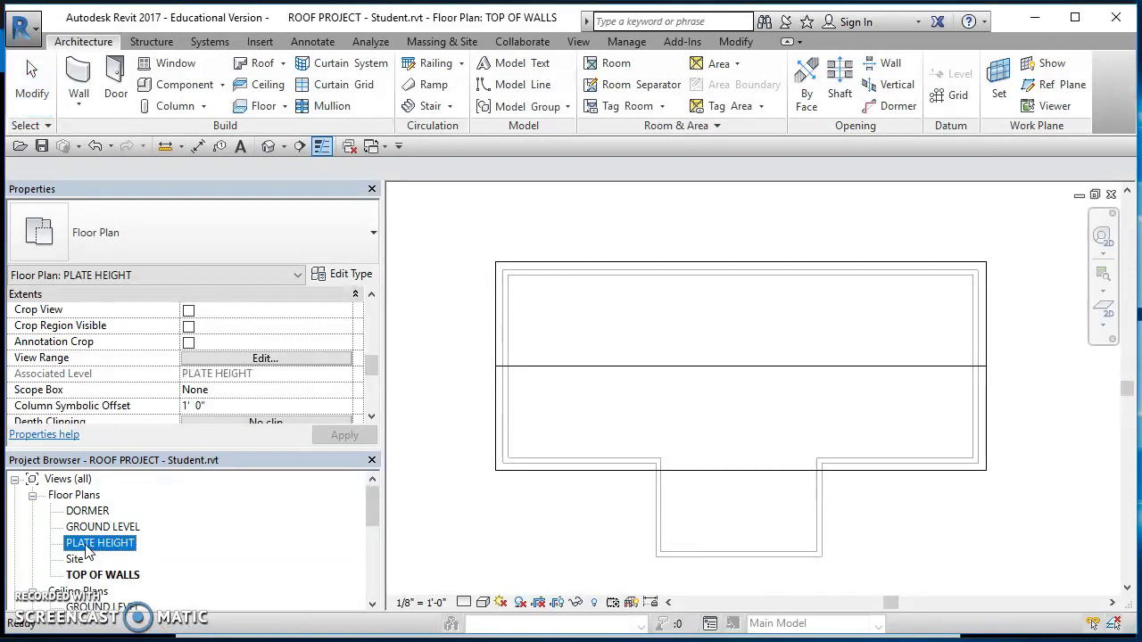
left_click_drag(372, 511, 372, 553)
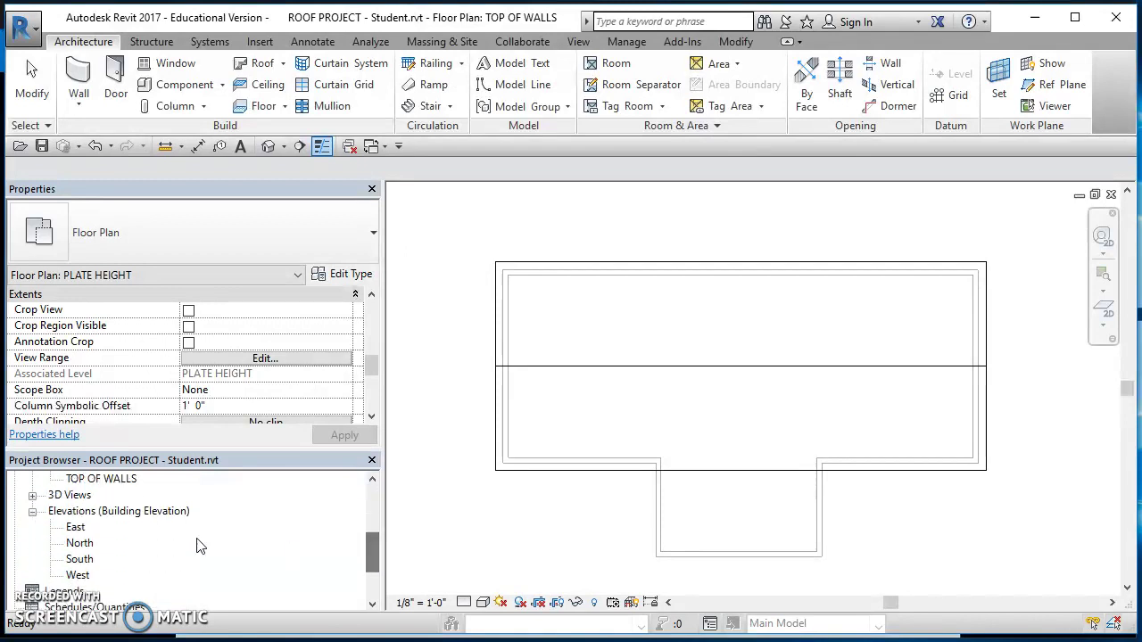
double_click(78, 560)
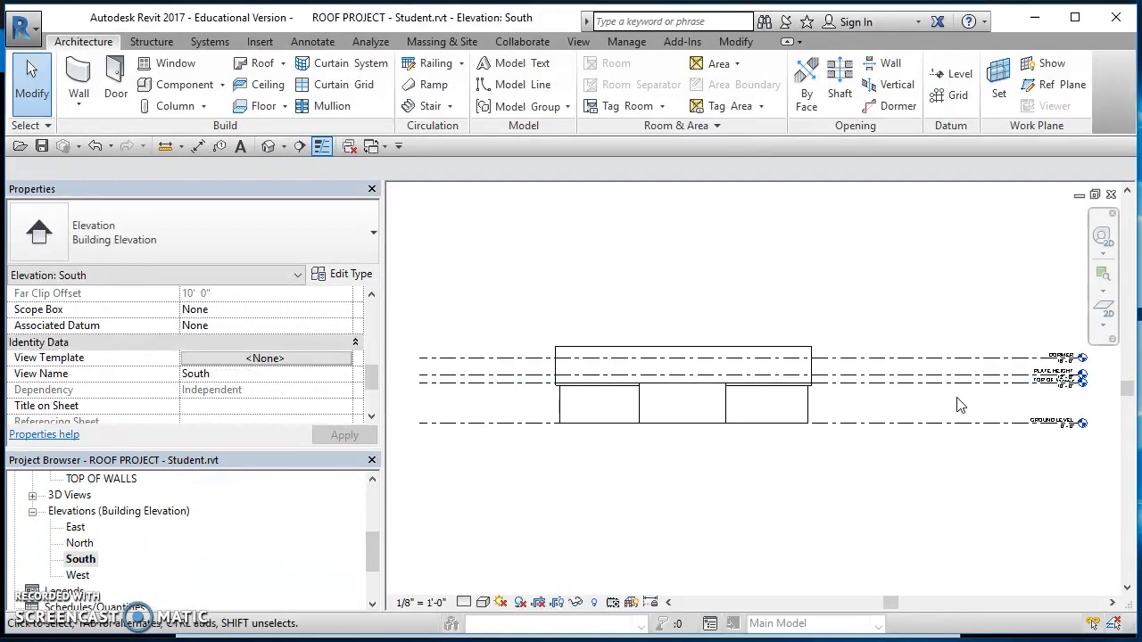
scroll(1032, 403, "up", 3)
left_click(971, 364)
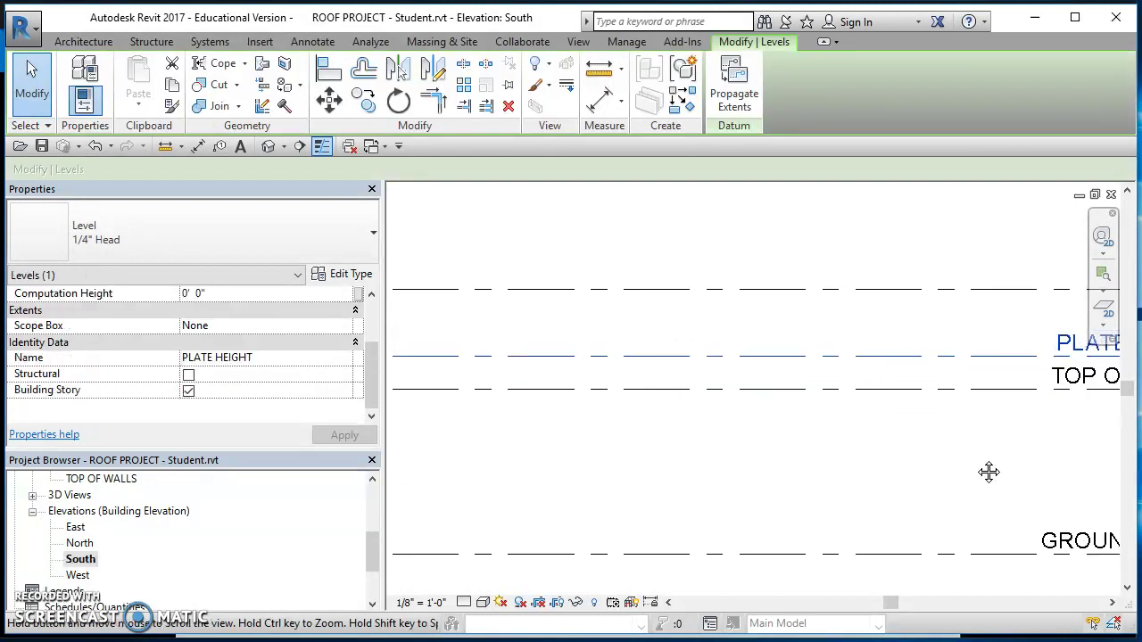
middle_click_drag(987, 472, 707, 458)
scroll(707, 457, "up", 1)
left_click(776, 452)
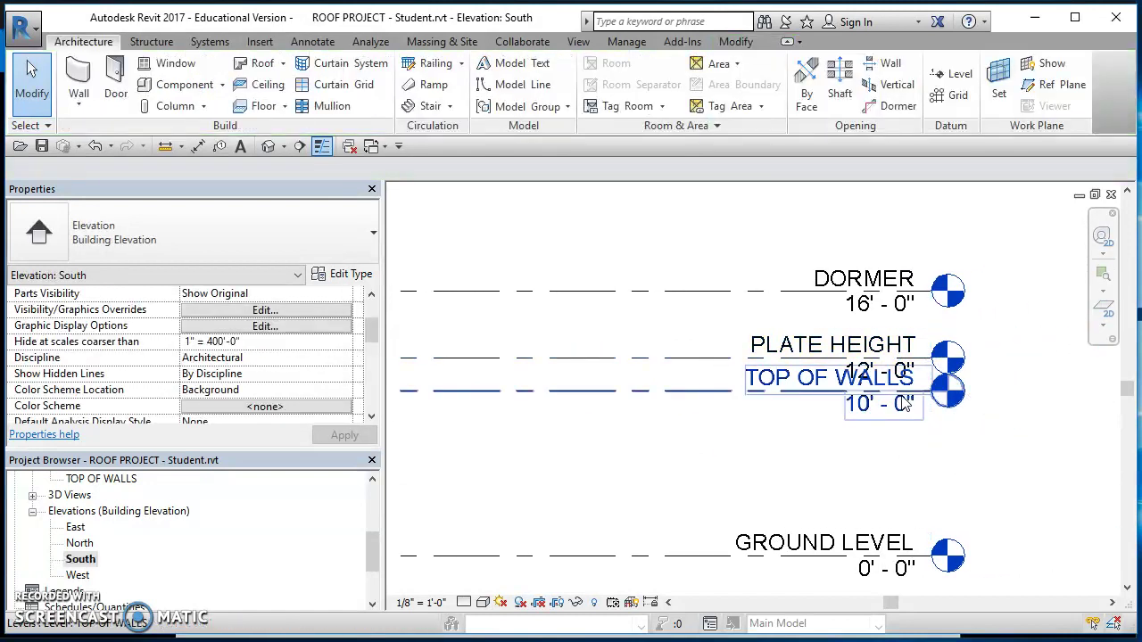
left_click(691, 366)
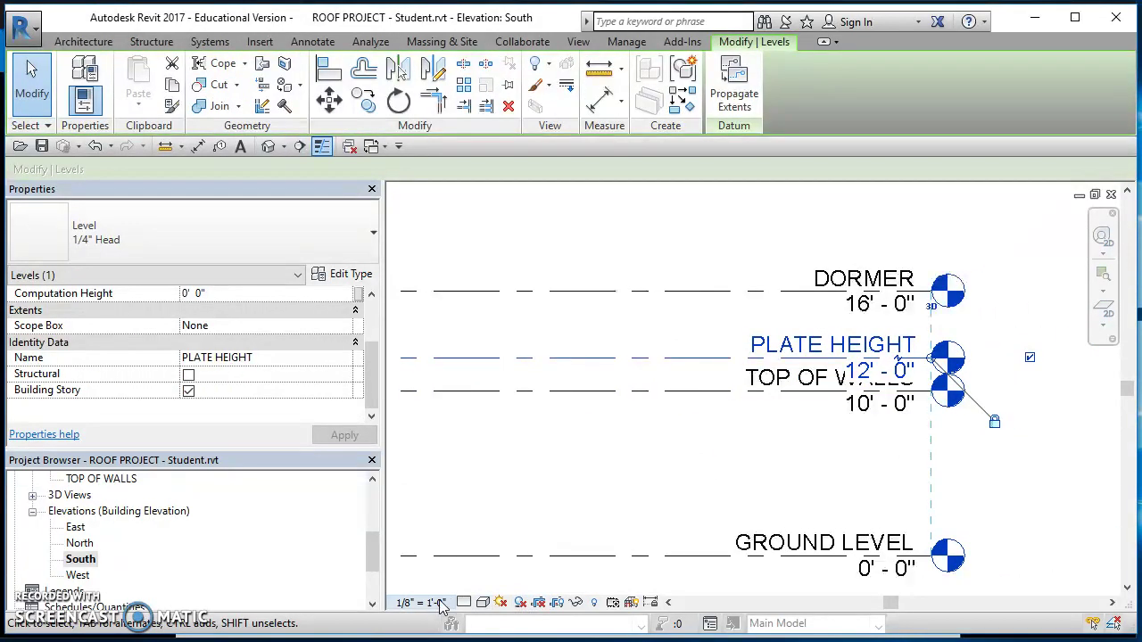
left_click(435, 603)
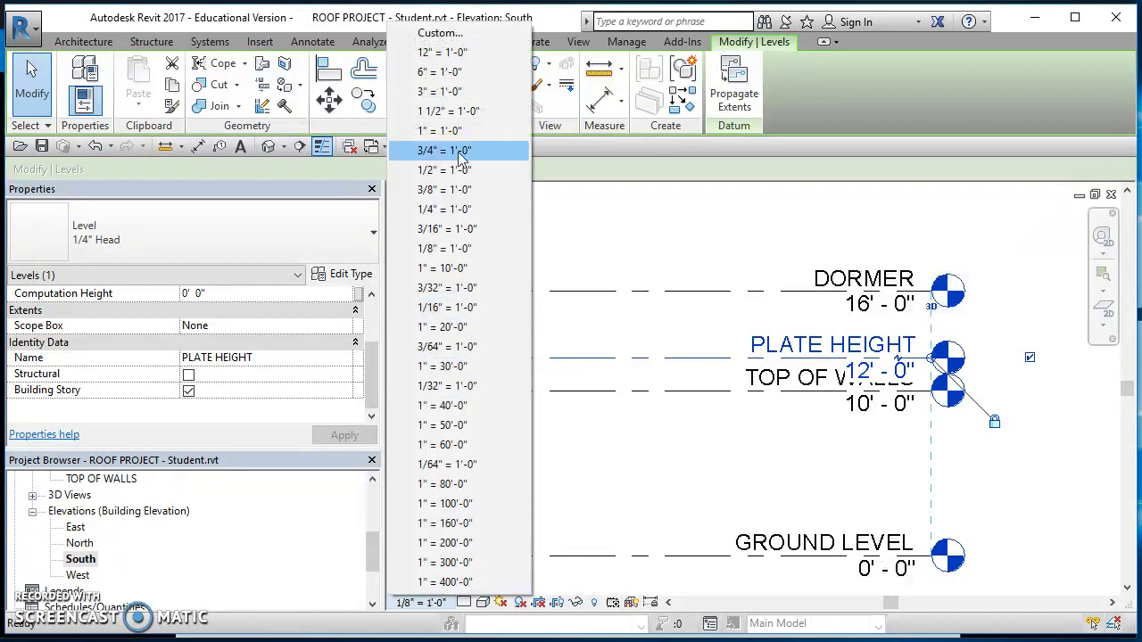
left_click(444, 210)
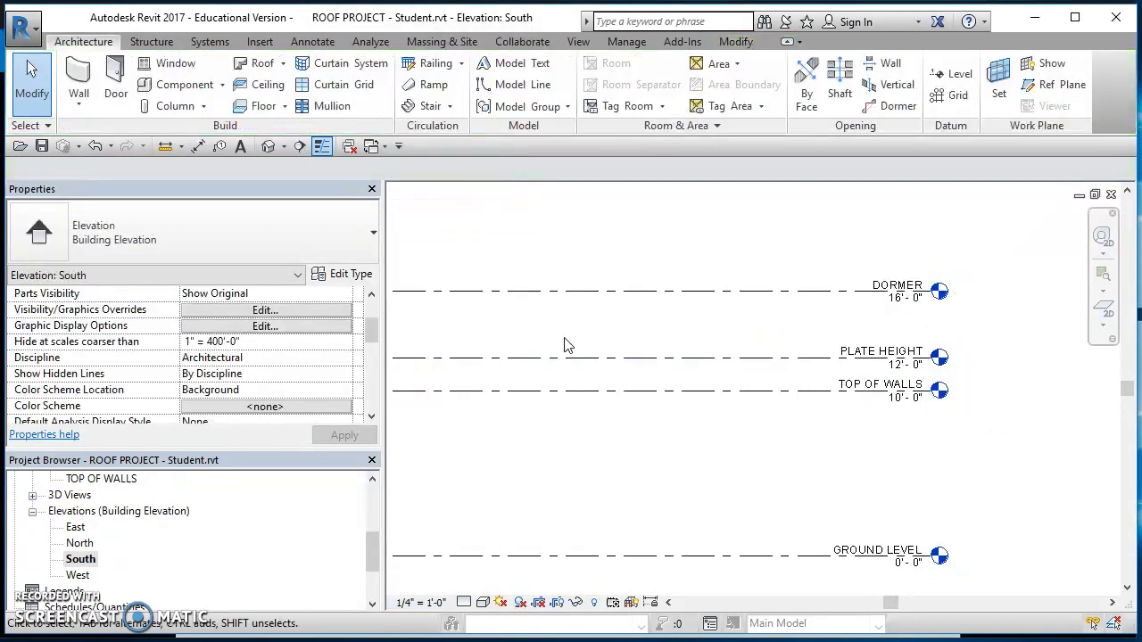
Step: Go back to the floor plans, opening TOP OF WALLS and selecting PLATE HEIGHT
scroll(938, 376, "up", 3)
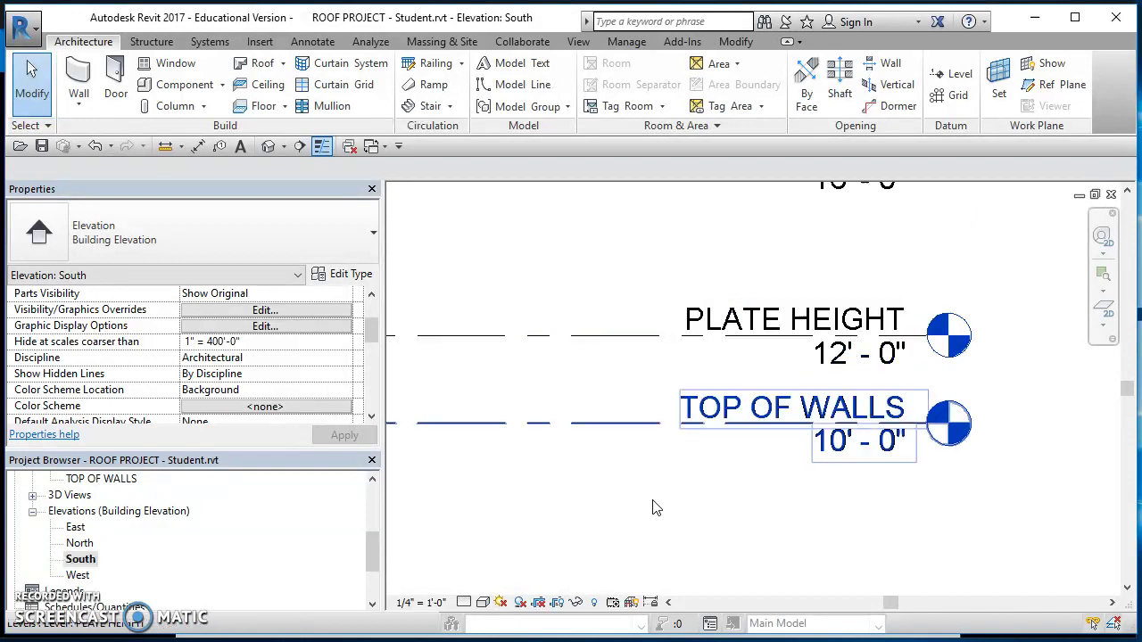
double_click(948, 423)
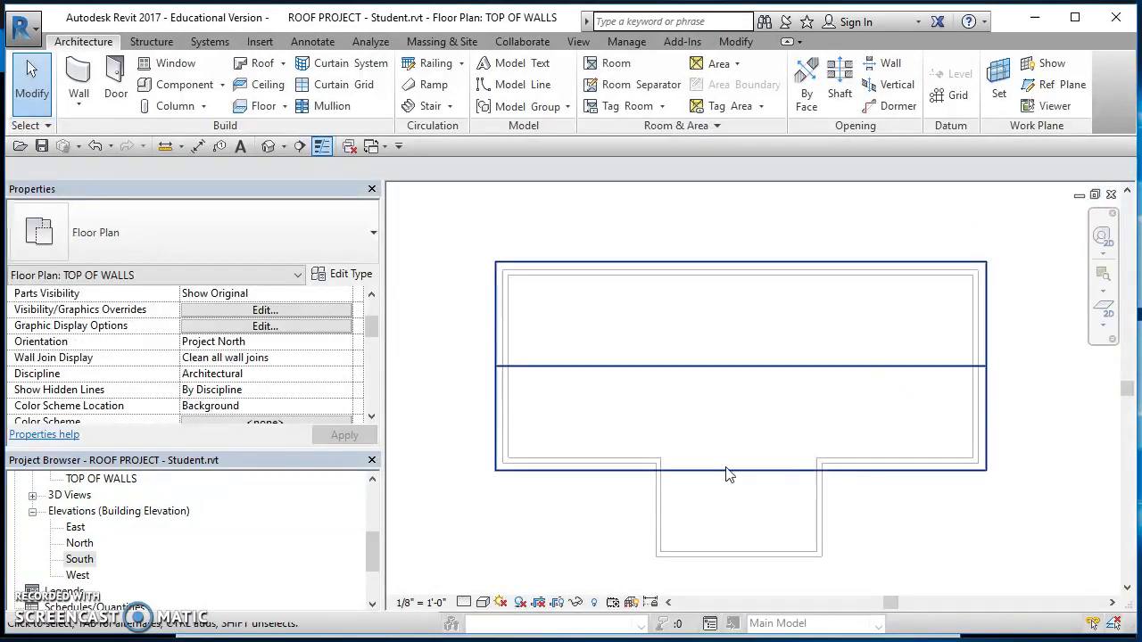
left_click_drag(377, 547, 377, 498)
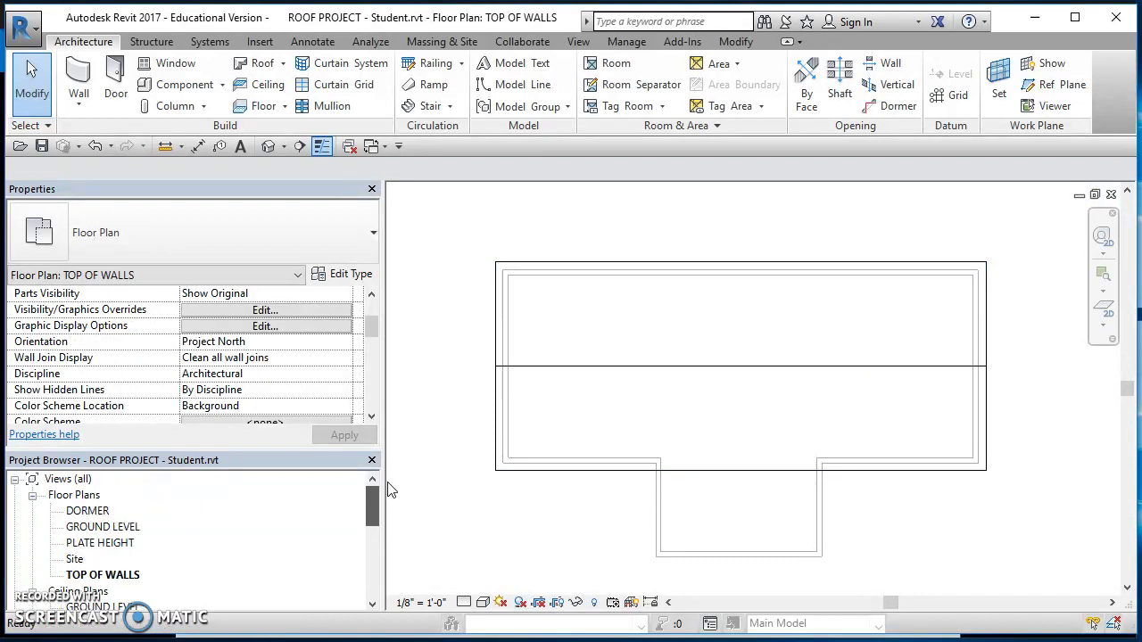
left_click(90, 543)
Step: Open the PLATE HEIGHT plan and set its Underlay base level to GROUND LEVEL
double_click(88, 546)
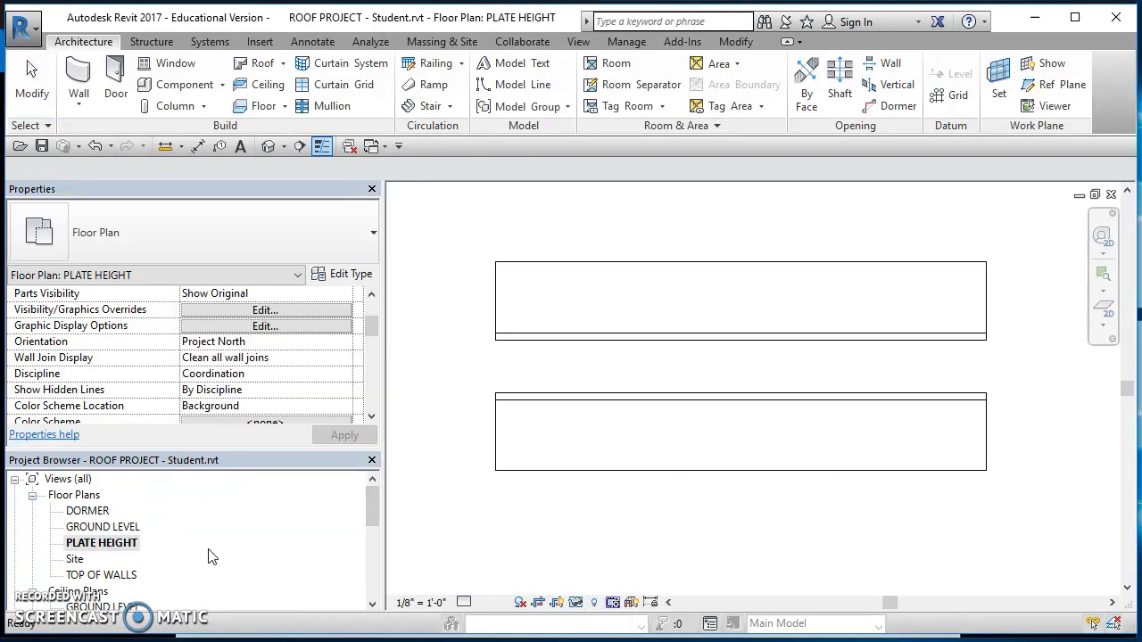
scroll(681, 553, "up", 1)
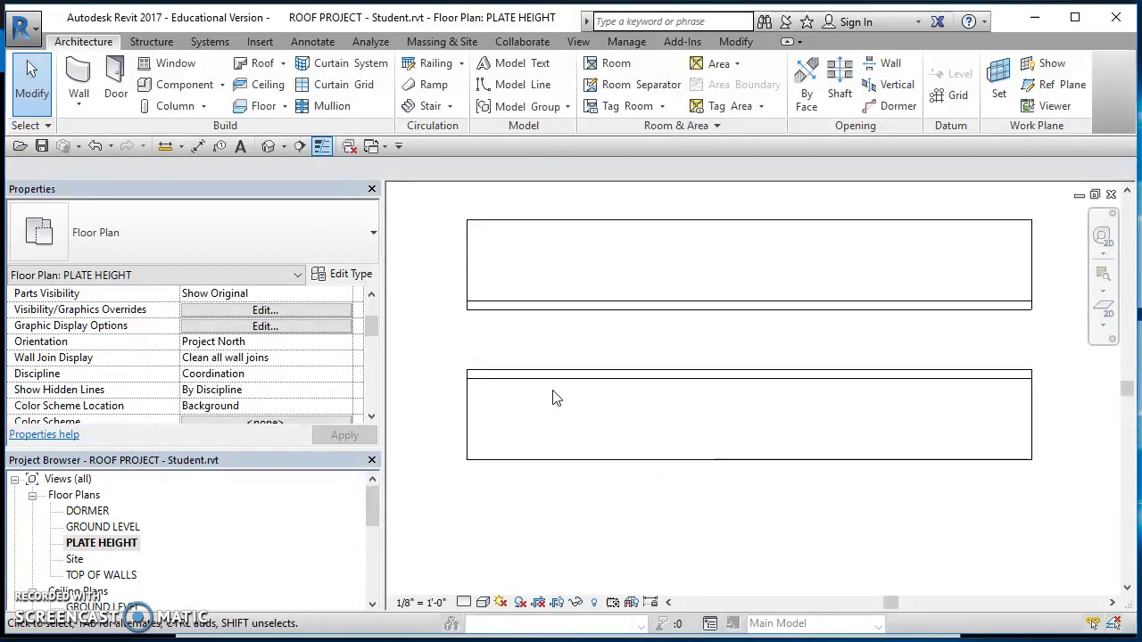
mouse_move(372, 324)
left_mouse_down()
mouse_move(375, 379)
mouse_move(372, 345)
left_mouse_up()
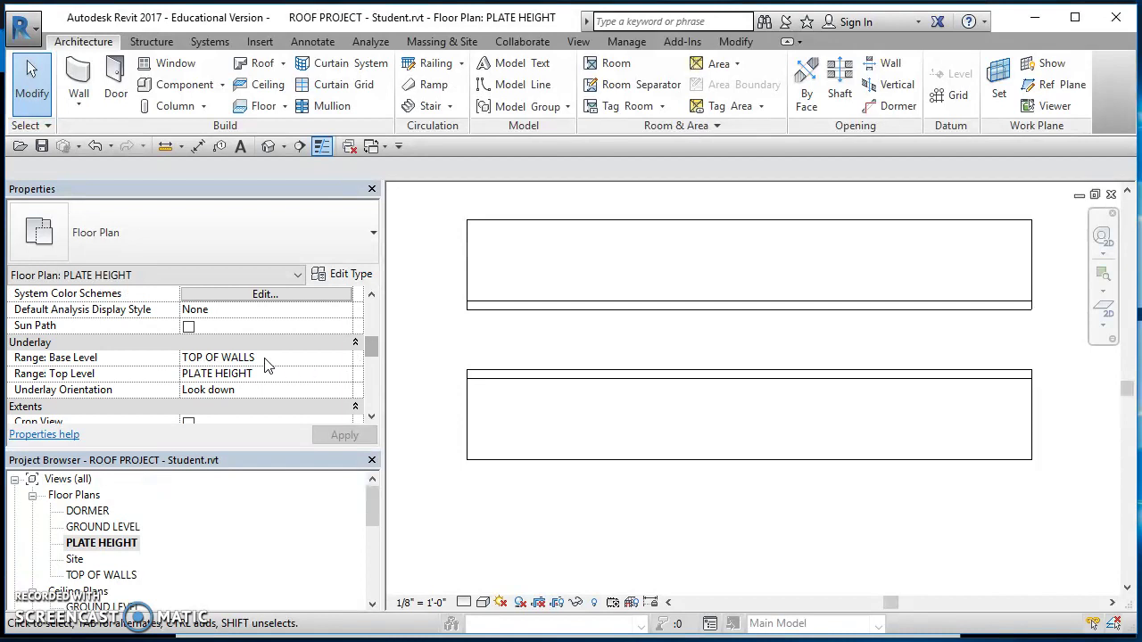
left_click(323, 357)
left_click(343, 358)
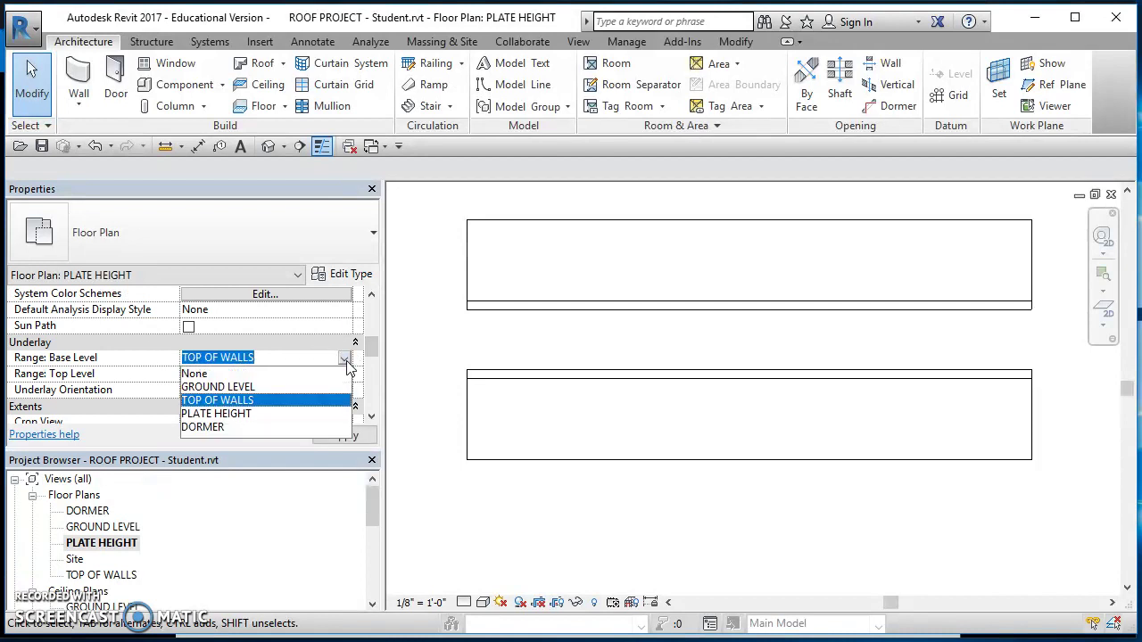
left_click(218, 387)
left_click(342, 437)
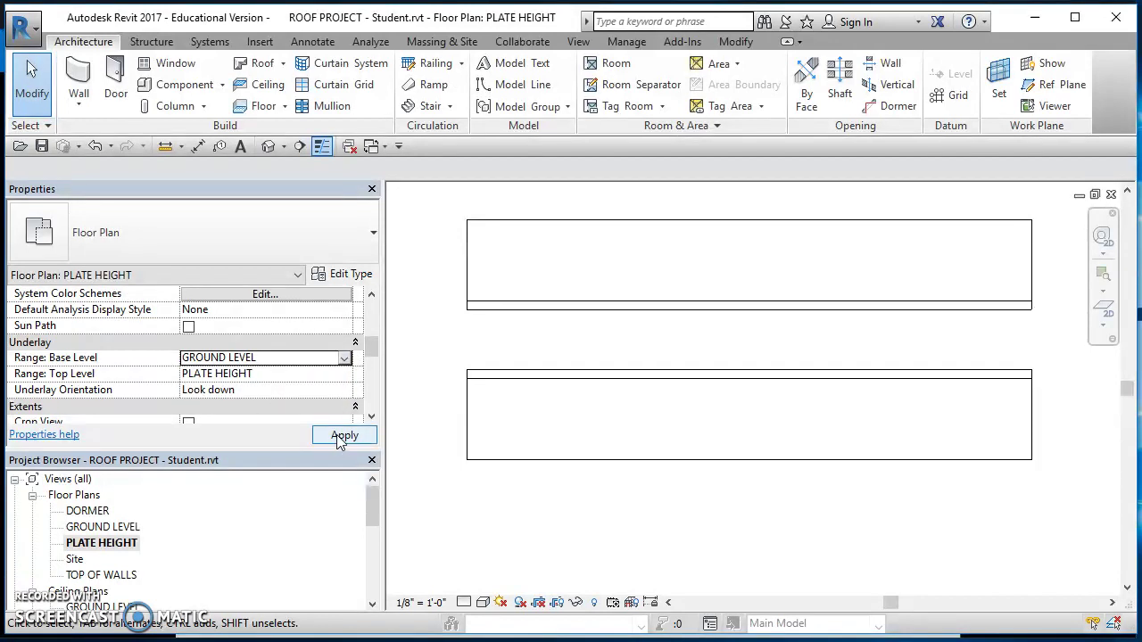
left_click(341, 437)
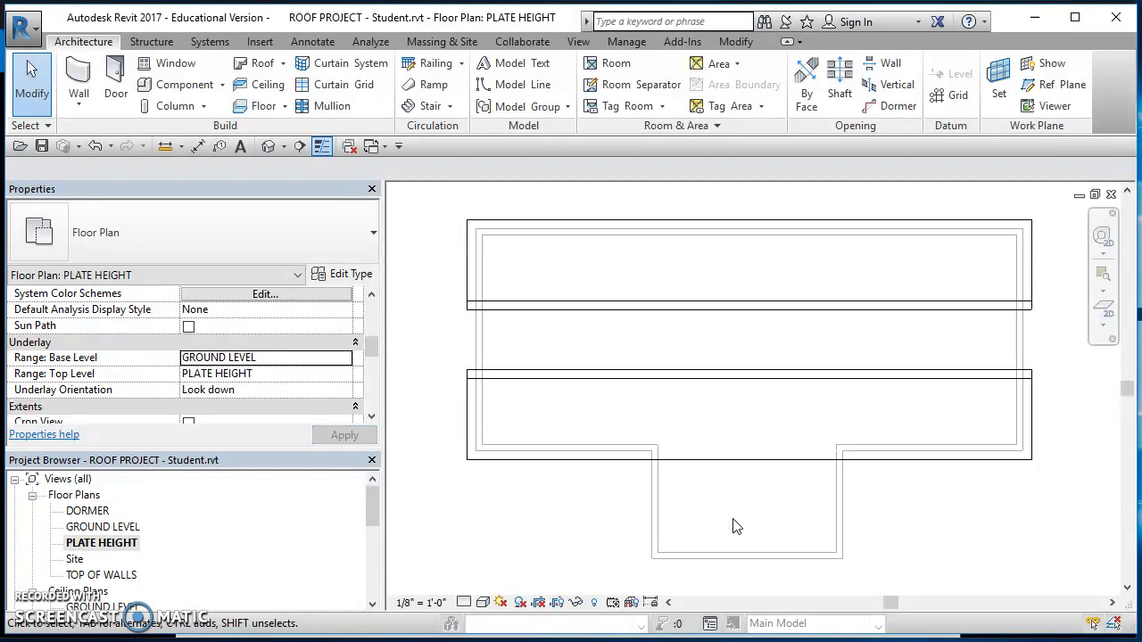
middle_click_drag(705, 538, 677, 481)
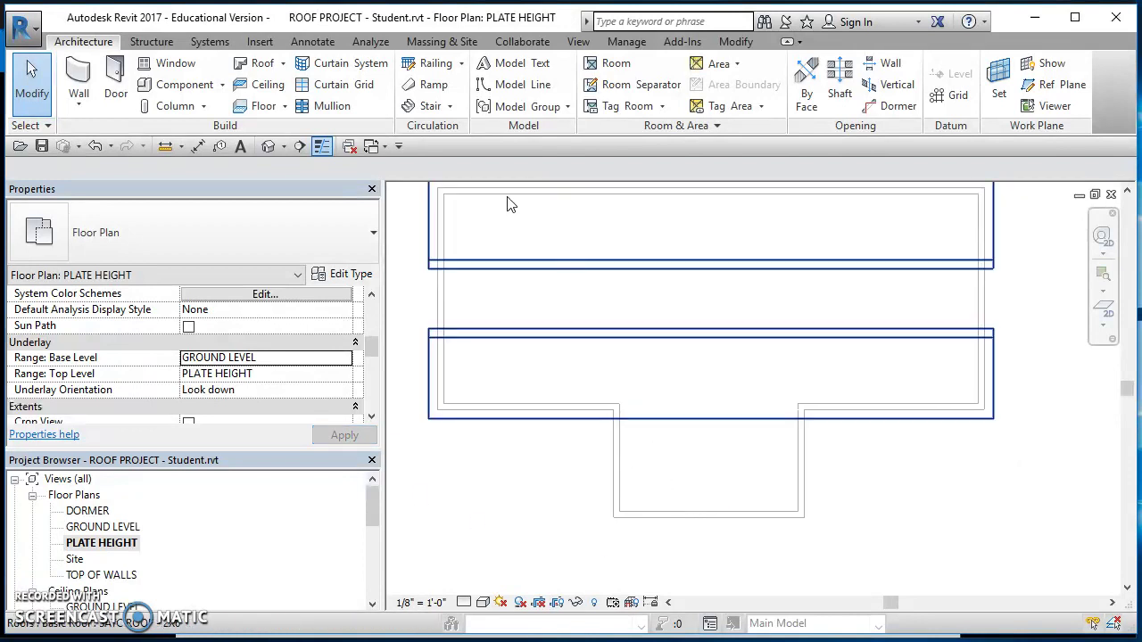
Step: Start a roof by footprint, picking the wing's bottom wall as a flat edge
left_click(284, 67)
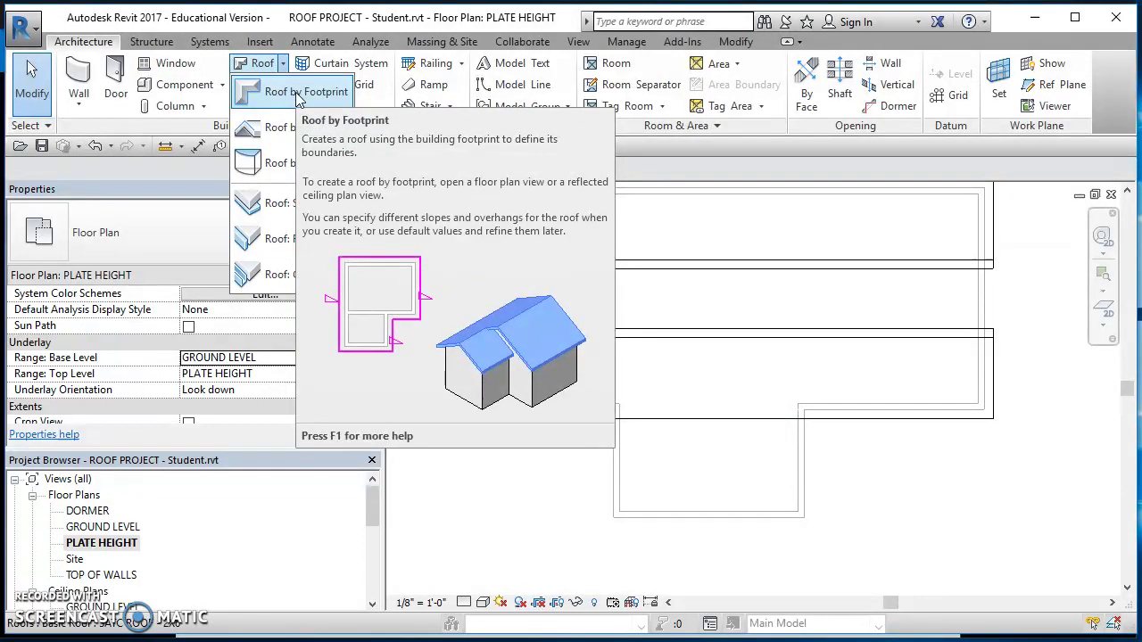
left_click(297, 96)
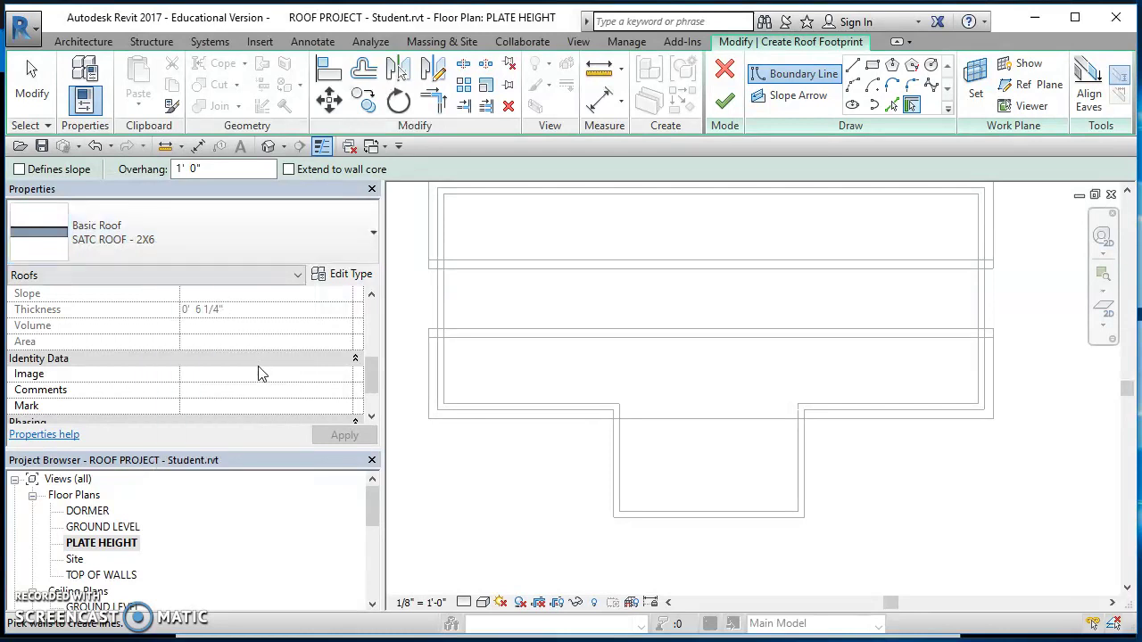
left_click(705, 533)
scroll(745, 506, "up", 2)
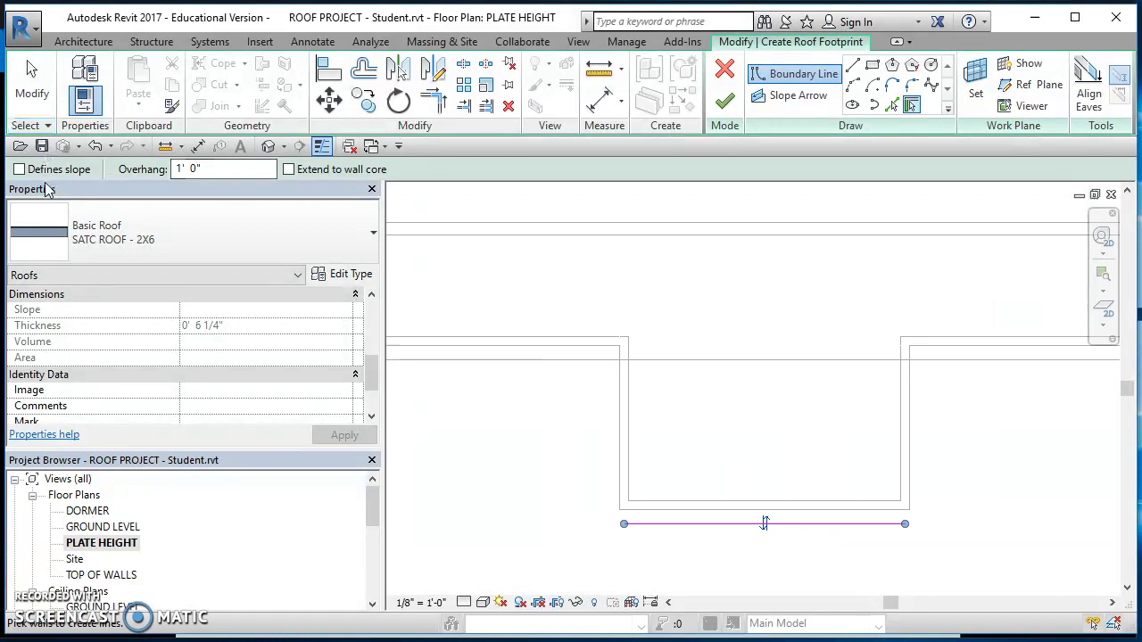
Step: Add the wing's left and right walls as 9"/12" slope-defining edges
left_click(20, 171)
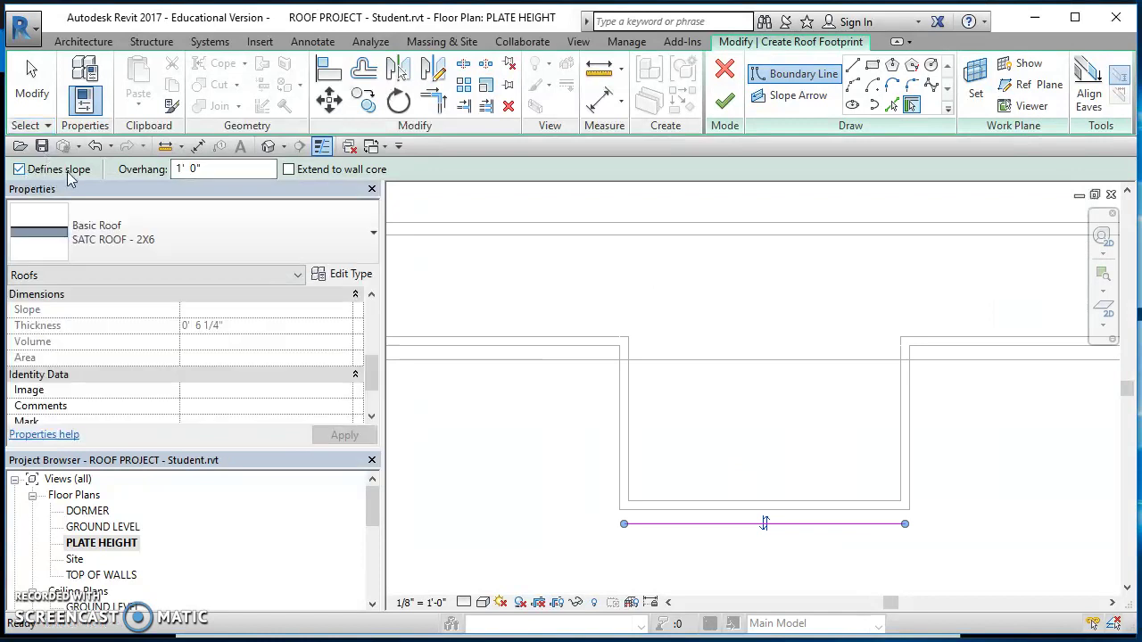
left_click(613, 459)
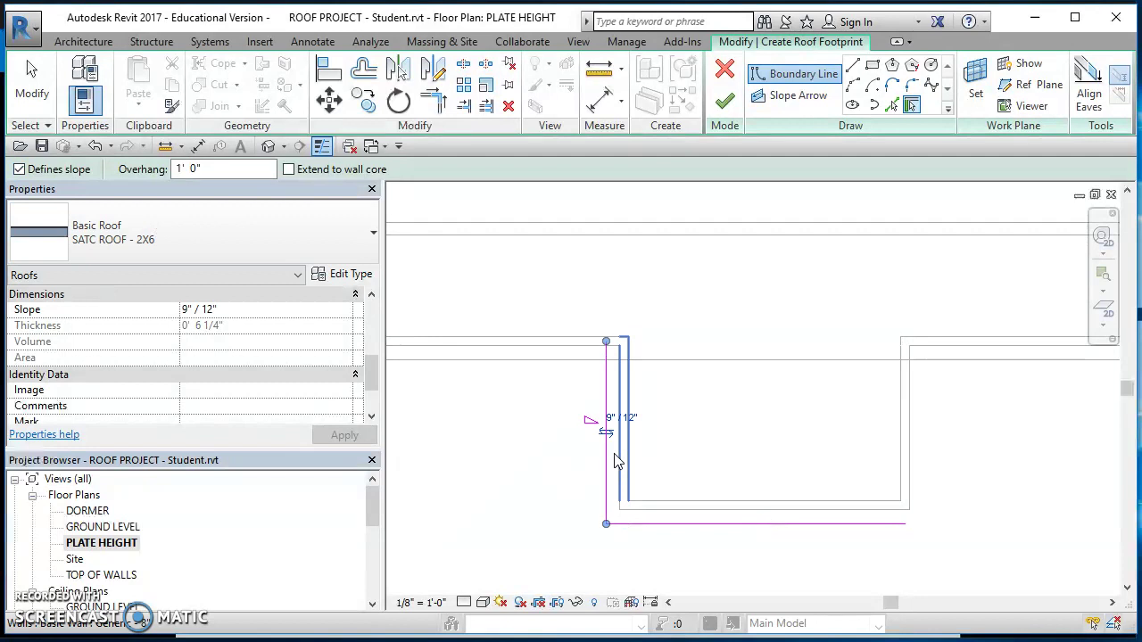
left_click(908, 461)
scroll(946, 489, "down", 2)
middle_click_drag(820, 533, 645, 545)
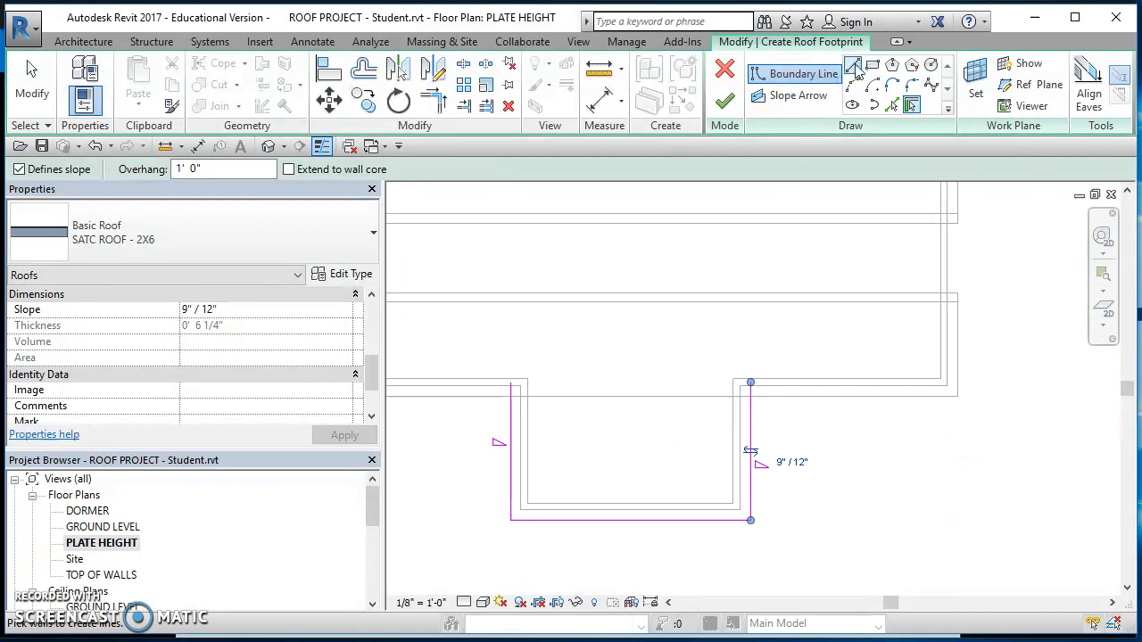
left_click(853, 67)
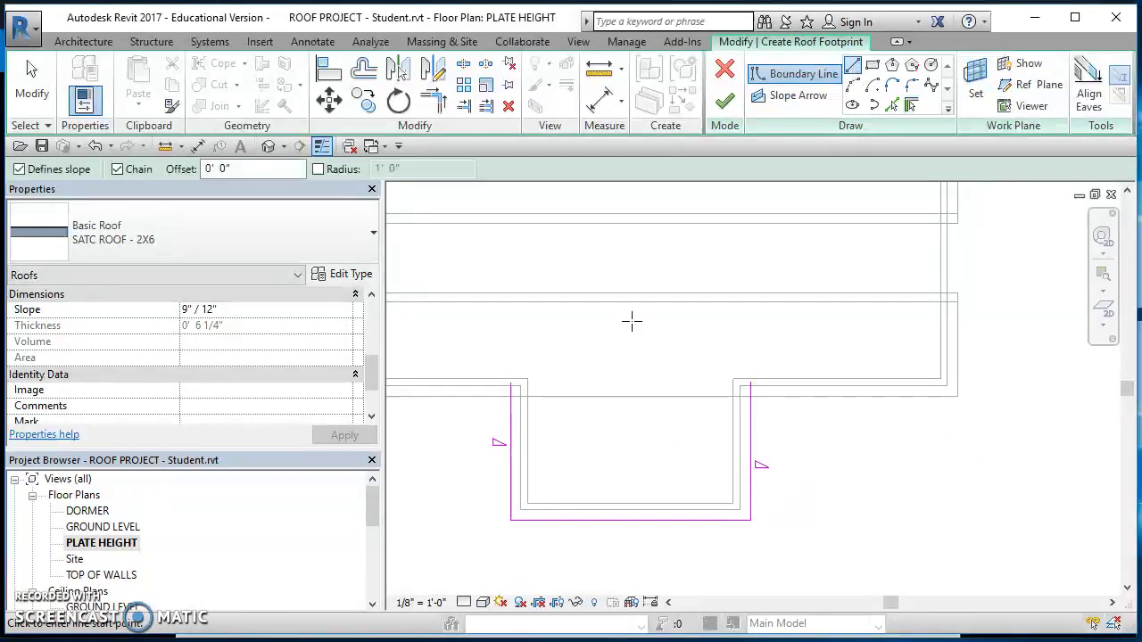
Step: Draw a non-sloping sketch line across the top of the wing
left_click(528, 351)
left_click(711, 350)
key("Escape")
key("Escape")
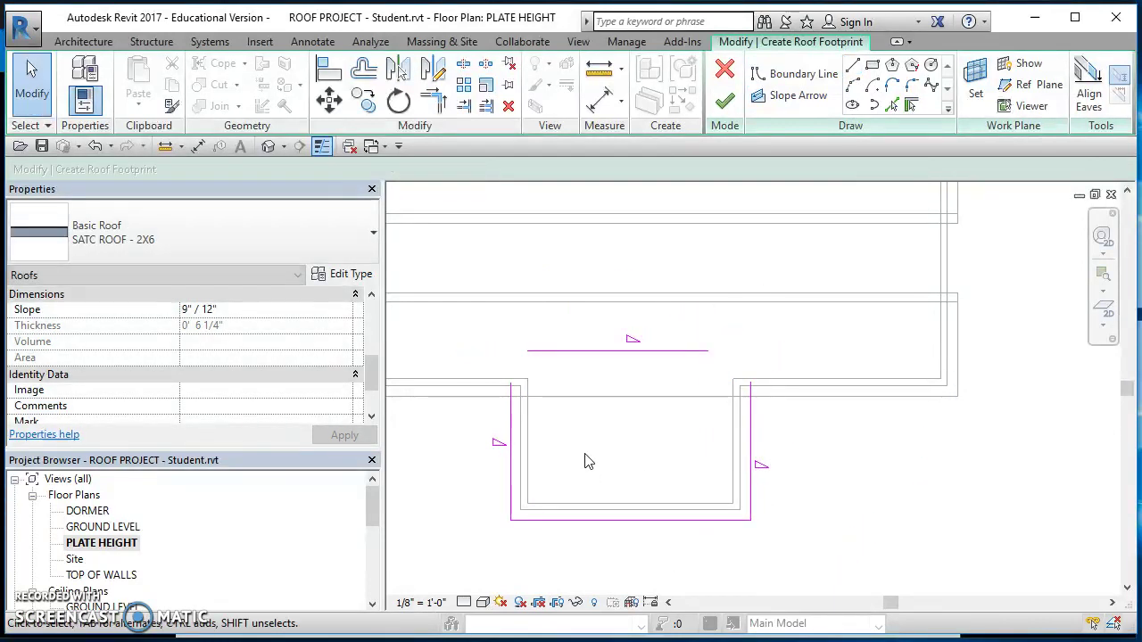
scroll(613, 412, "up", 2)
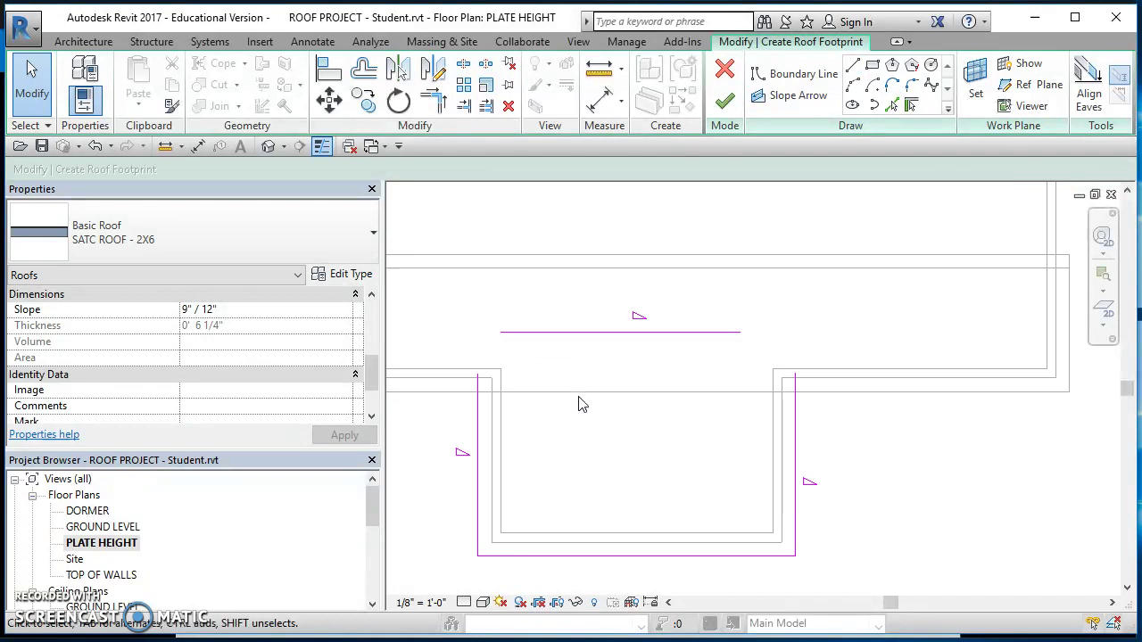
left_click(580, 332)
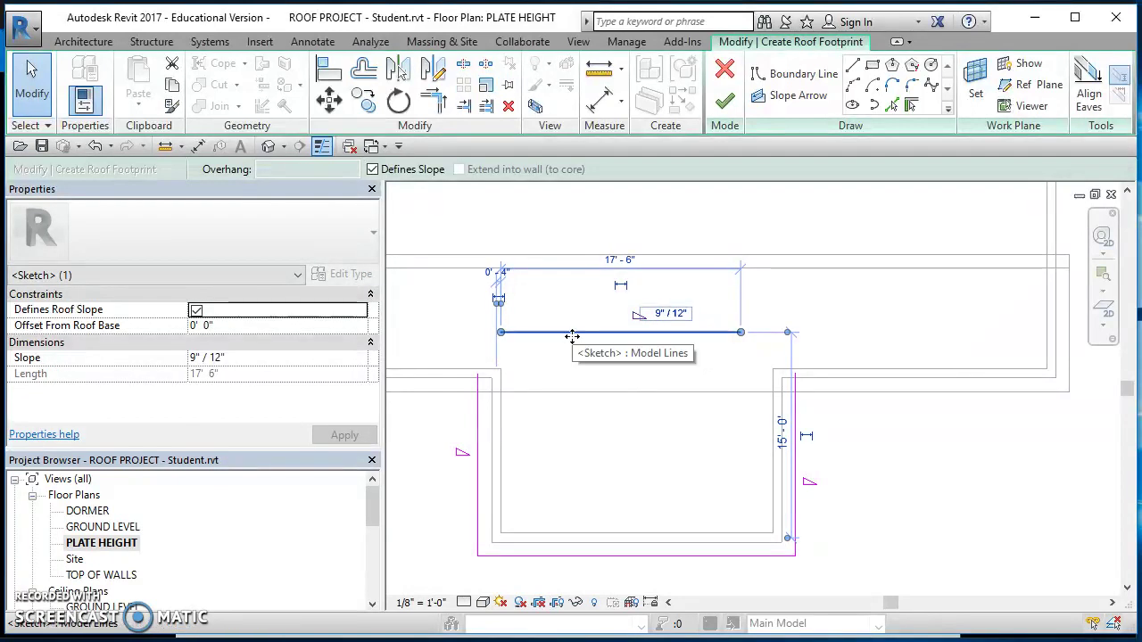
left_click(373, 169)
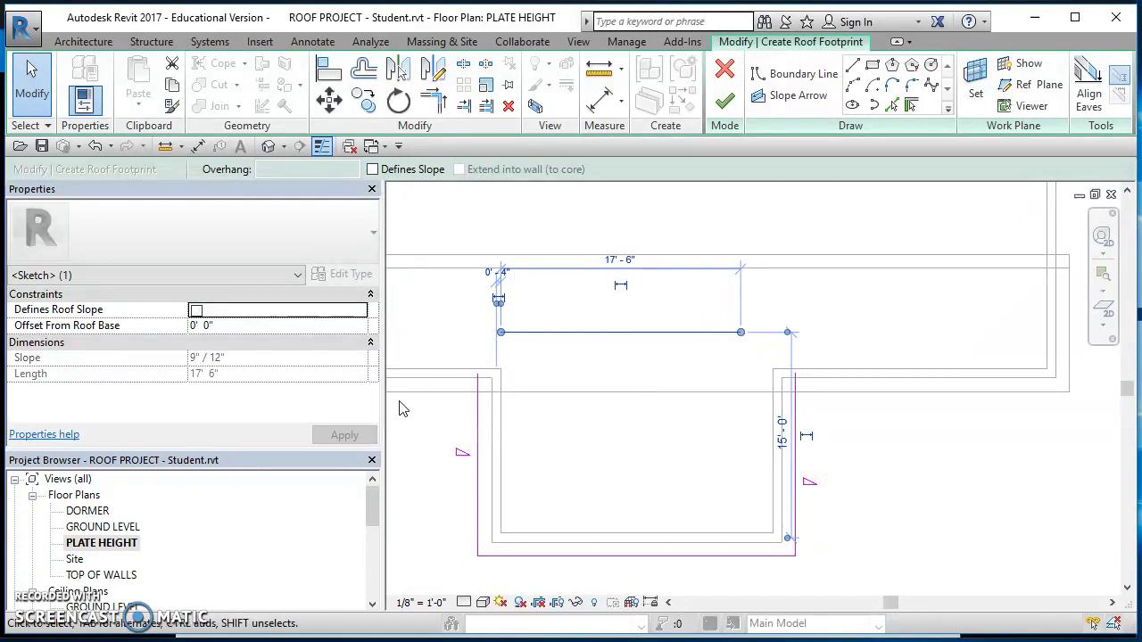
Step: Change the slope of both wing side lines to 6"/12"
left_click(479, 421)
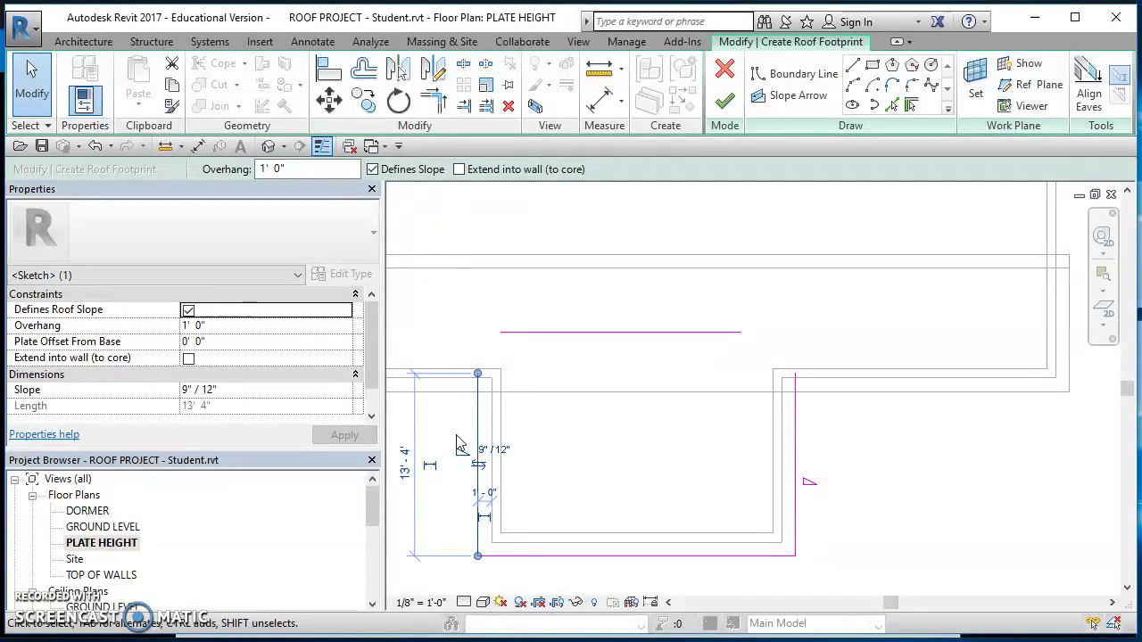
left_click(506, 452)
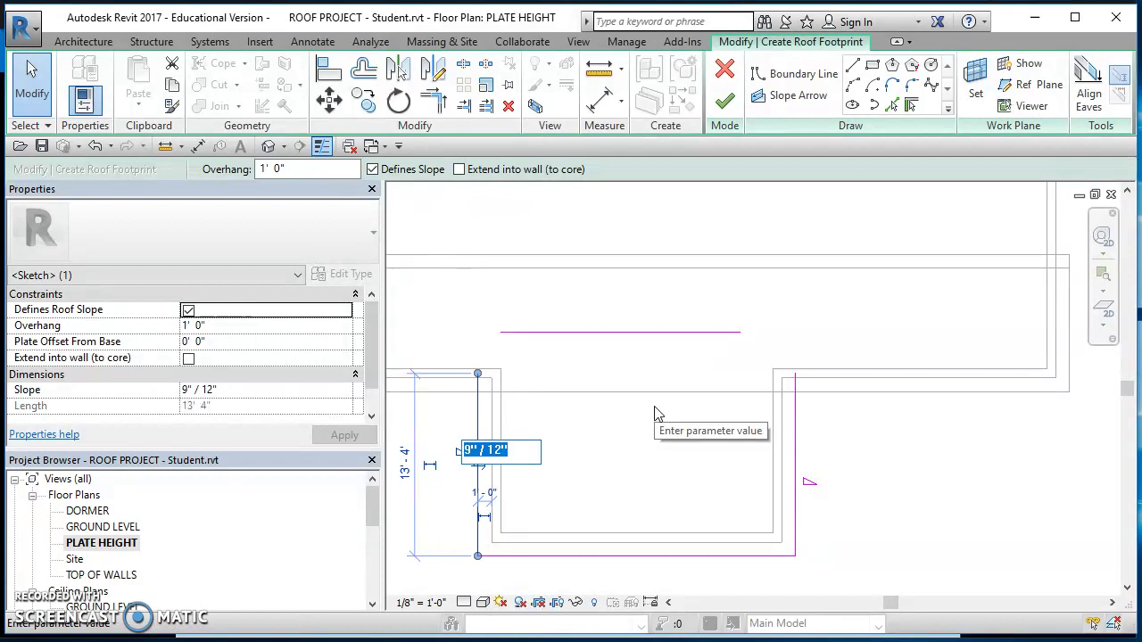
type("6")
key("Return")
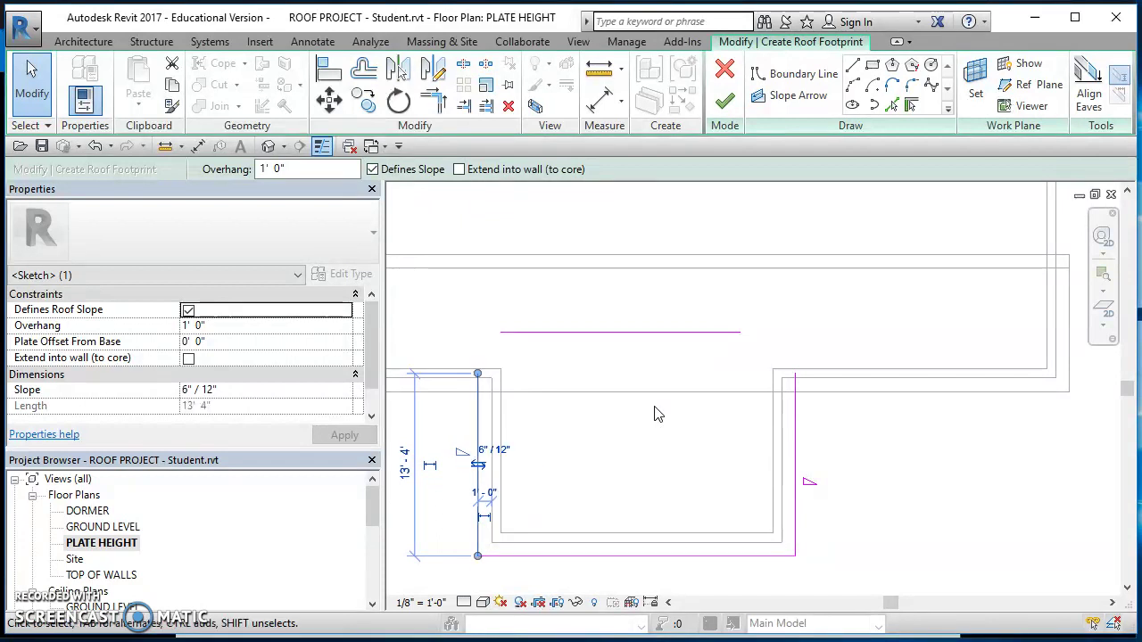
left_click(796, 458)
left_click(838, 479)
type("6\" / 12")
key("Return")
left_click(944, 488)
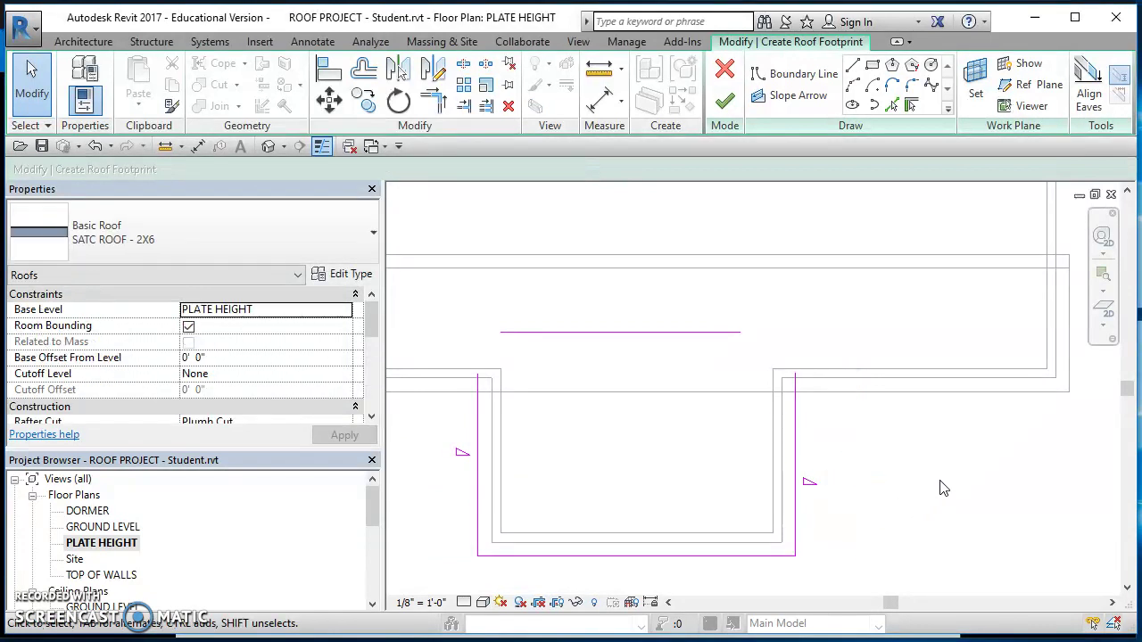
Step: Join both top corners with Trim/Extend, finish the wing roof, and open the South elevation
left_click(441, 102)
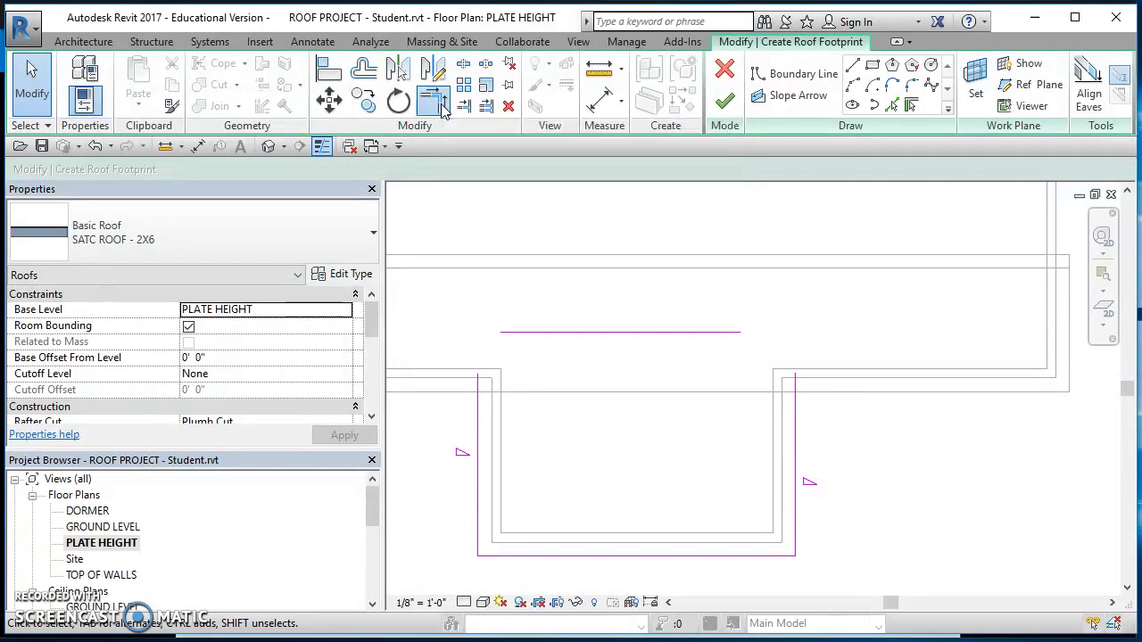
left_click(478, 425)
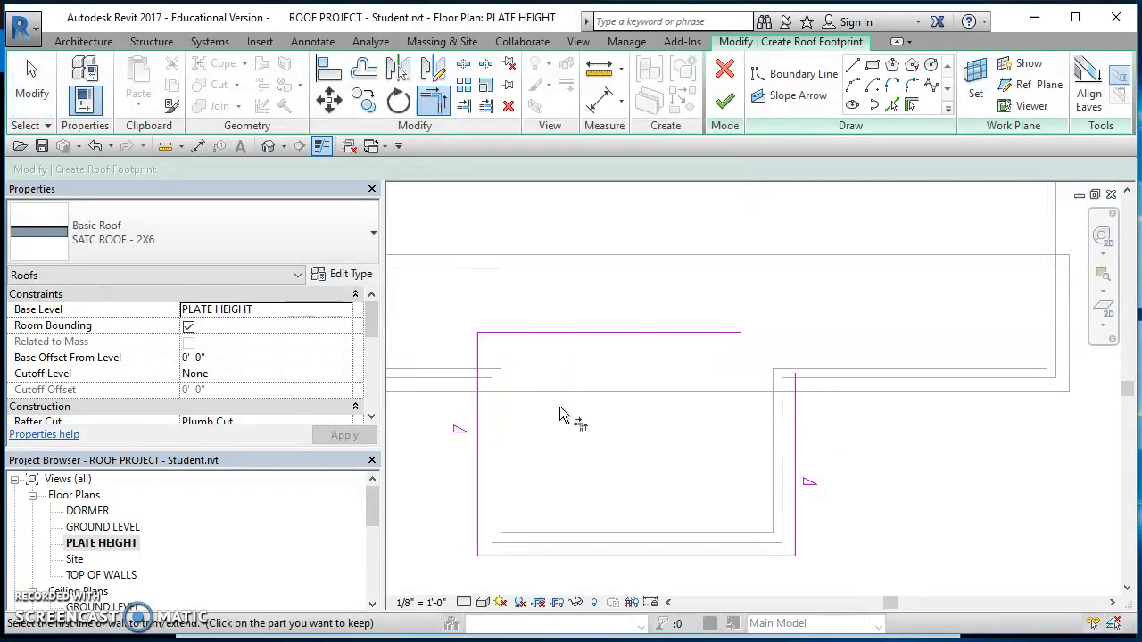
left_click(791, 427)
key("Escape")
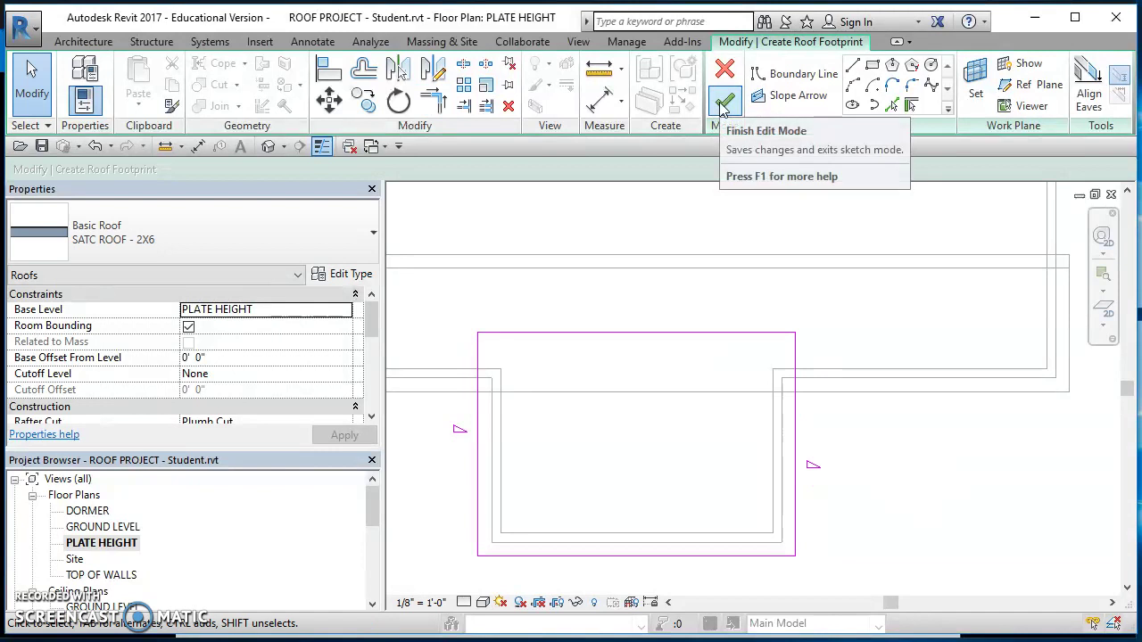
left_click(723, 105)
left_click(878, 493)
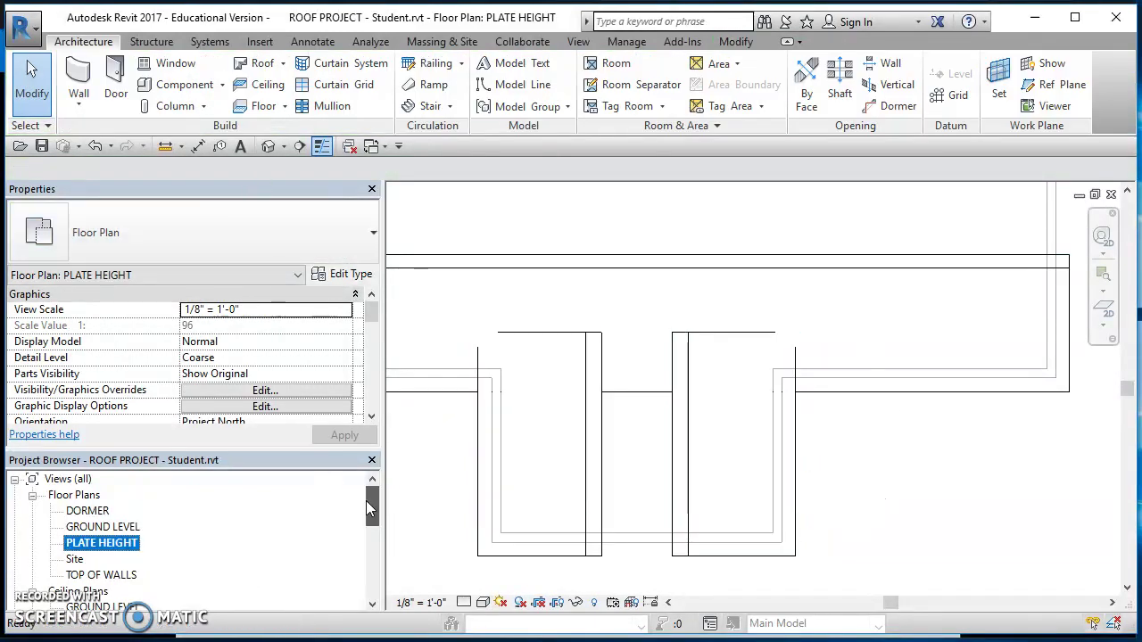
left_click_drag(366, 500, 373, 541)
double_click(78, 575)
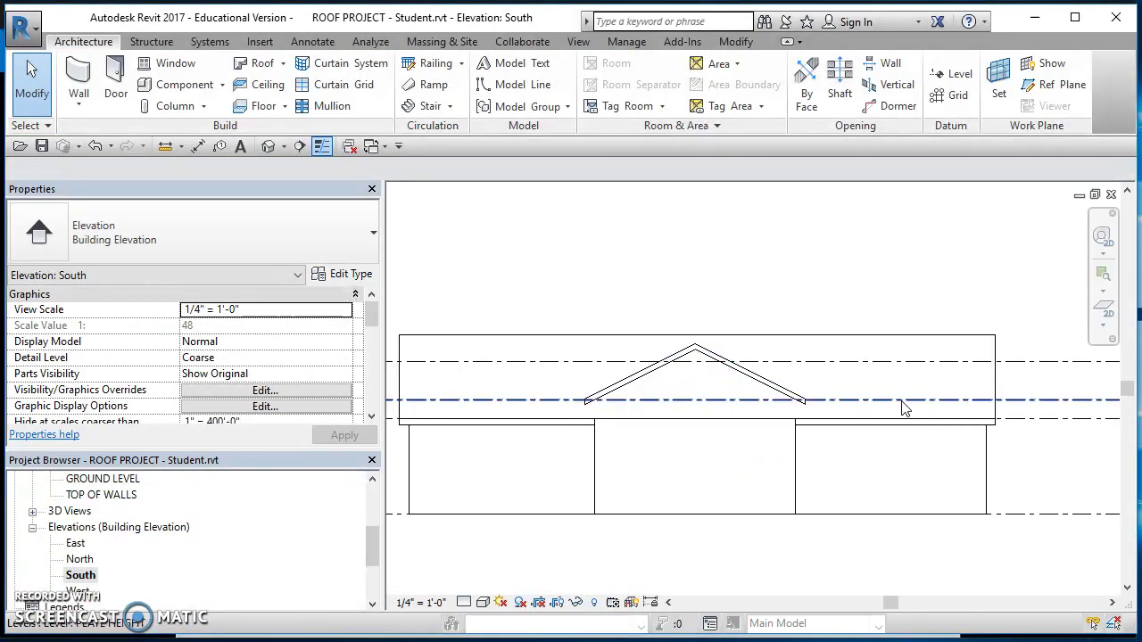
Step: Check the PLATE HEIGHT level's height in the South elevation
middle_click_drag(1011, 415, 357, 437)
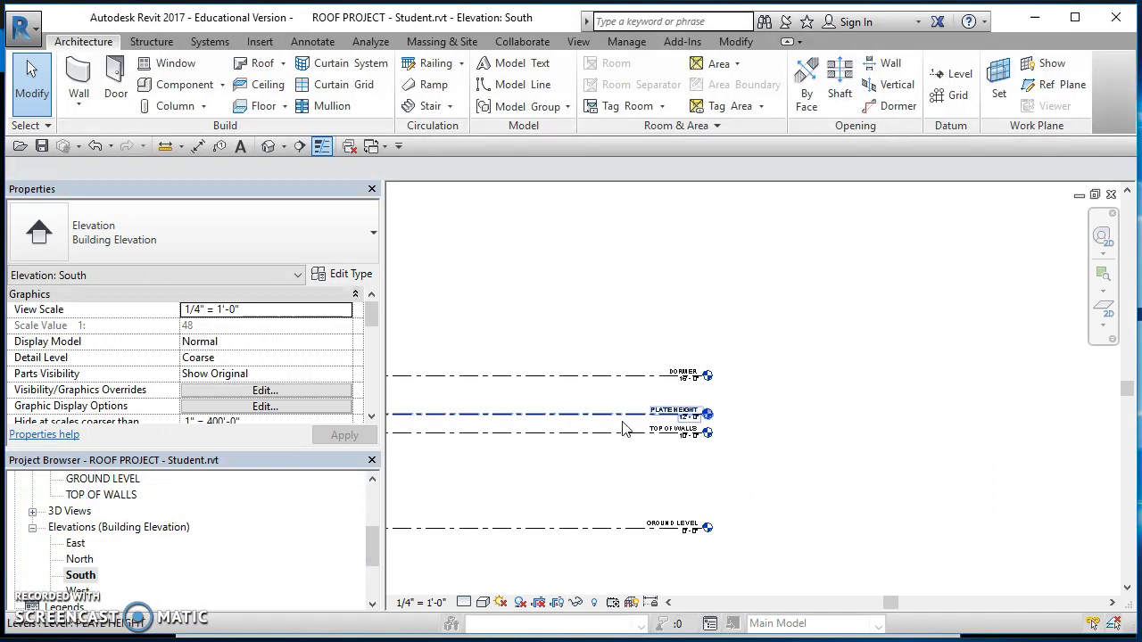
scroll(622, 419, "up", 2)
left_click(593, 410)
scroll(545, 432, "down", 4)
middle_click_drag(499, 468, 902, 484)
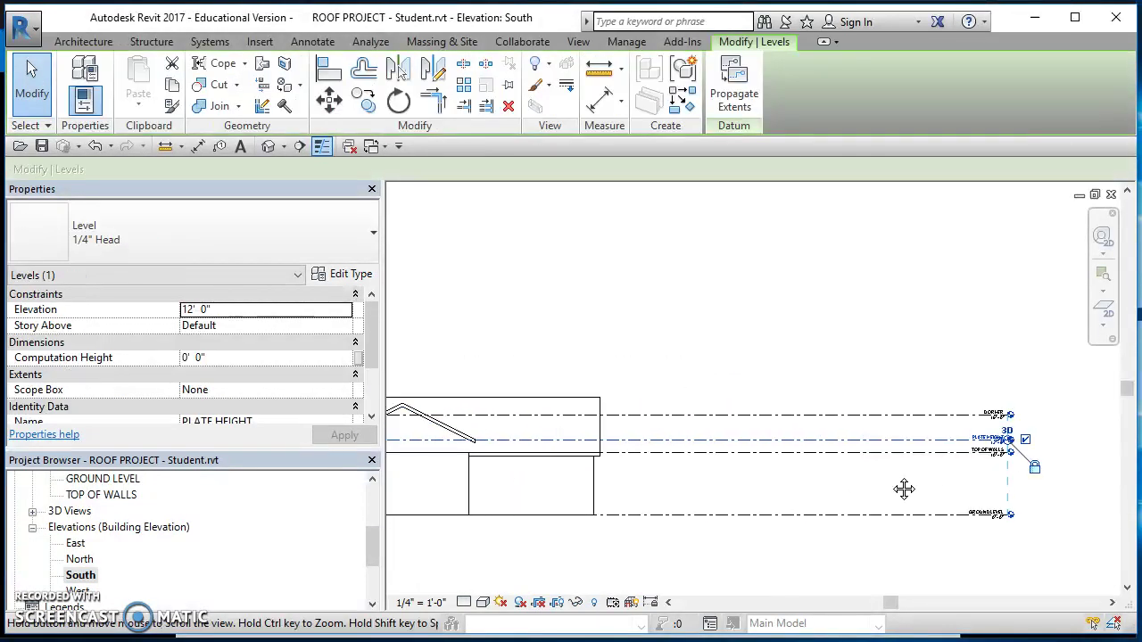
middle_click_drag(576, 509, 627, 602)
key("Escape")
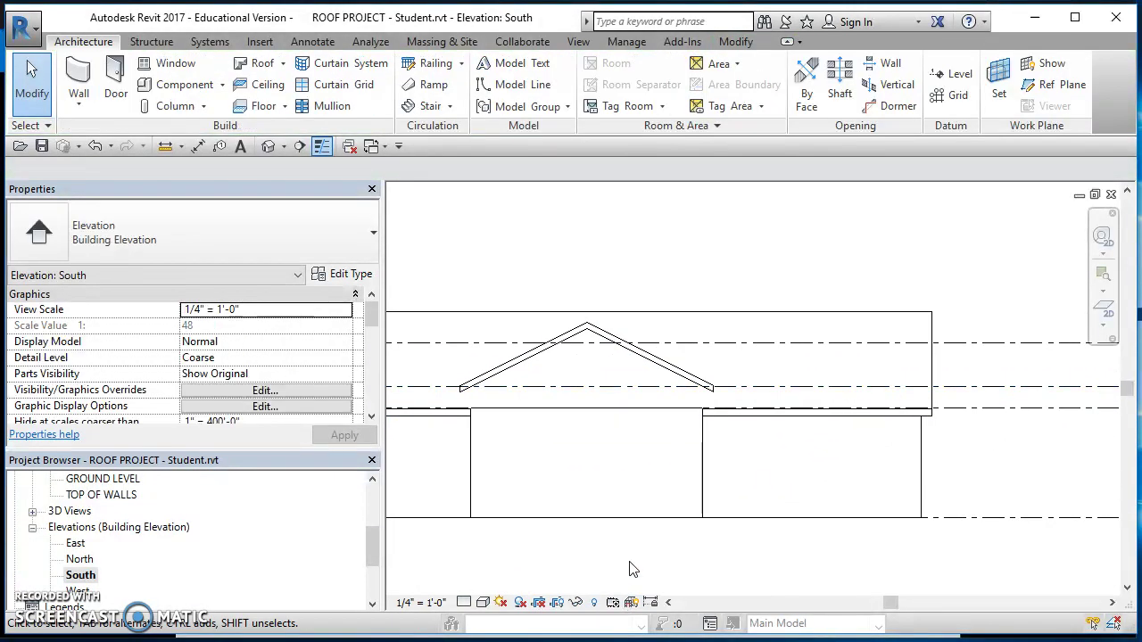
scroll(739, 377, "up", 2)
scroll(743, 442, "down", 4)
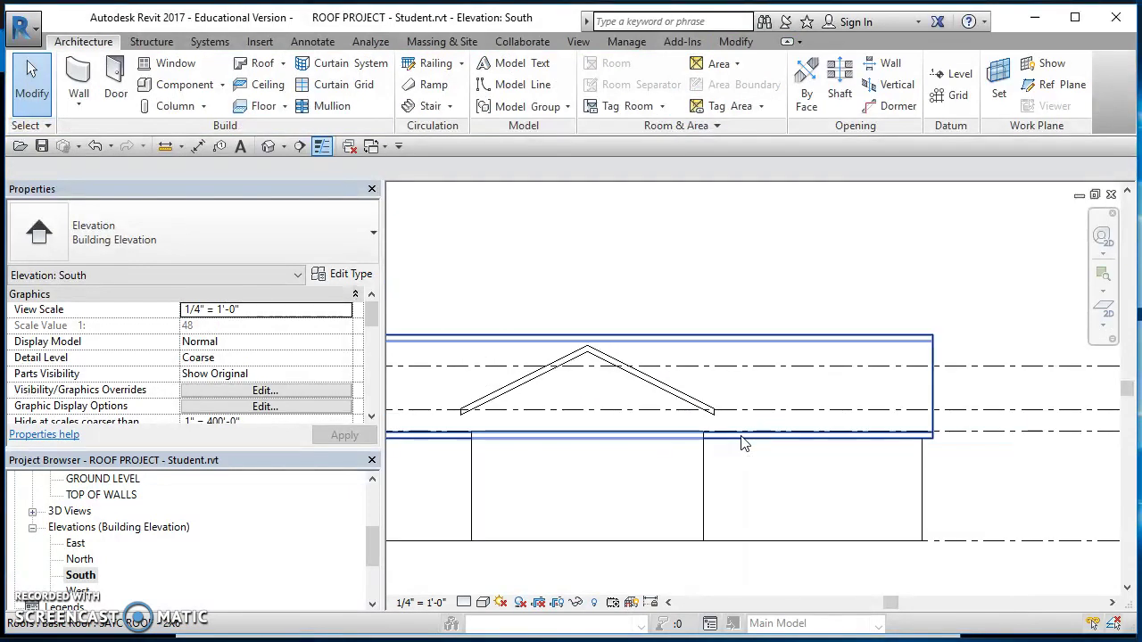
Step: Open the default 3D view, orbit to the roofs, and select the wing roof
left_click(269, 147)
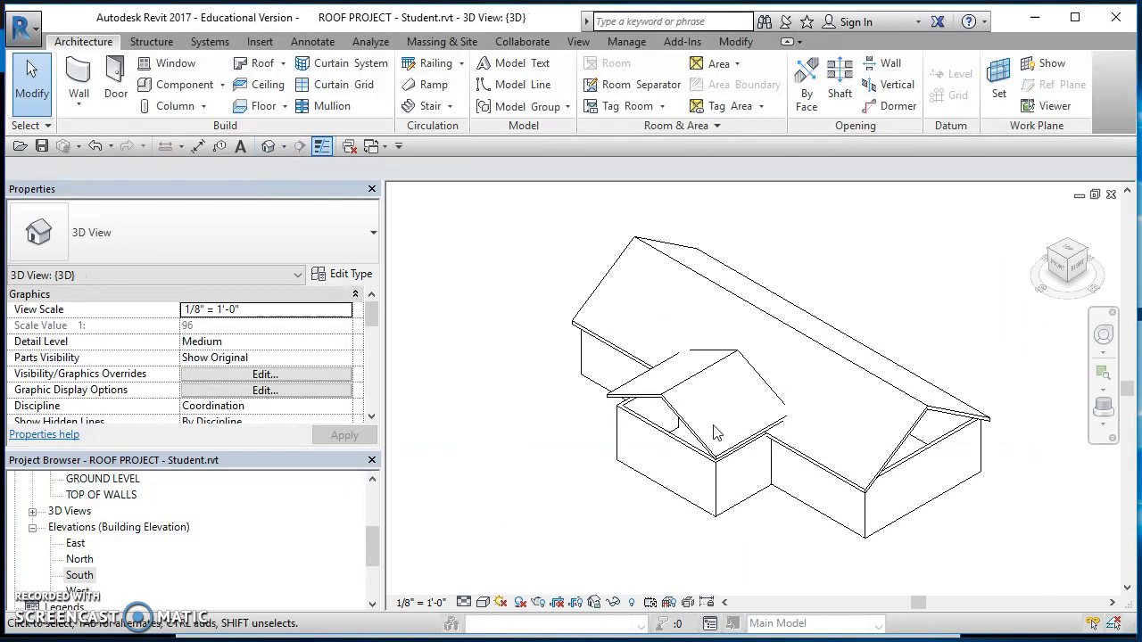
middle_click_drag(629, 523, 517, 491, "shift")
scroll(727, 366, "up", 5)
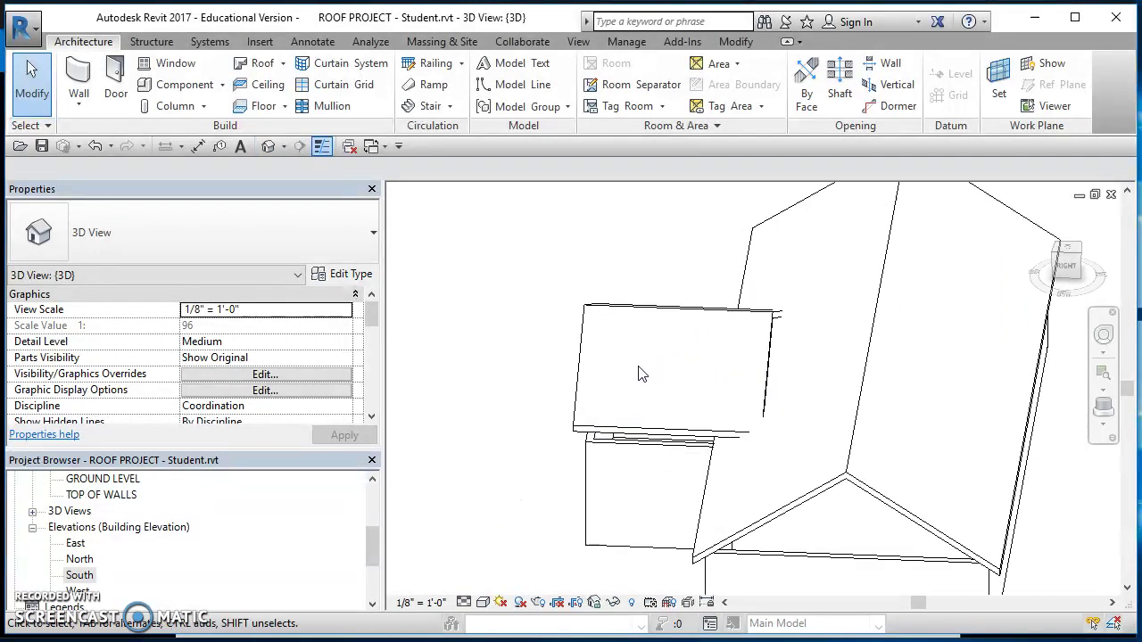
scroll(796, 373, "up", 3)
scroll(793, 377, "down", 3)
middle_click_drag(811, 411, 795, 445)
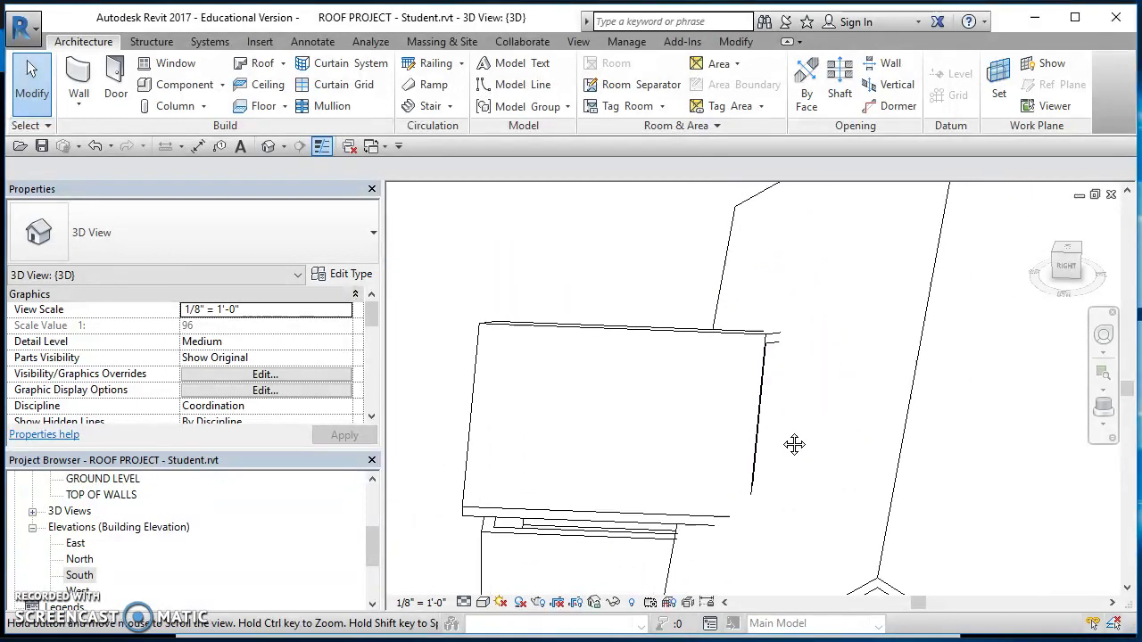
left_click(761, 405)
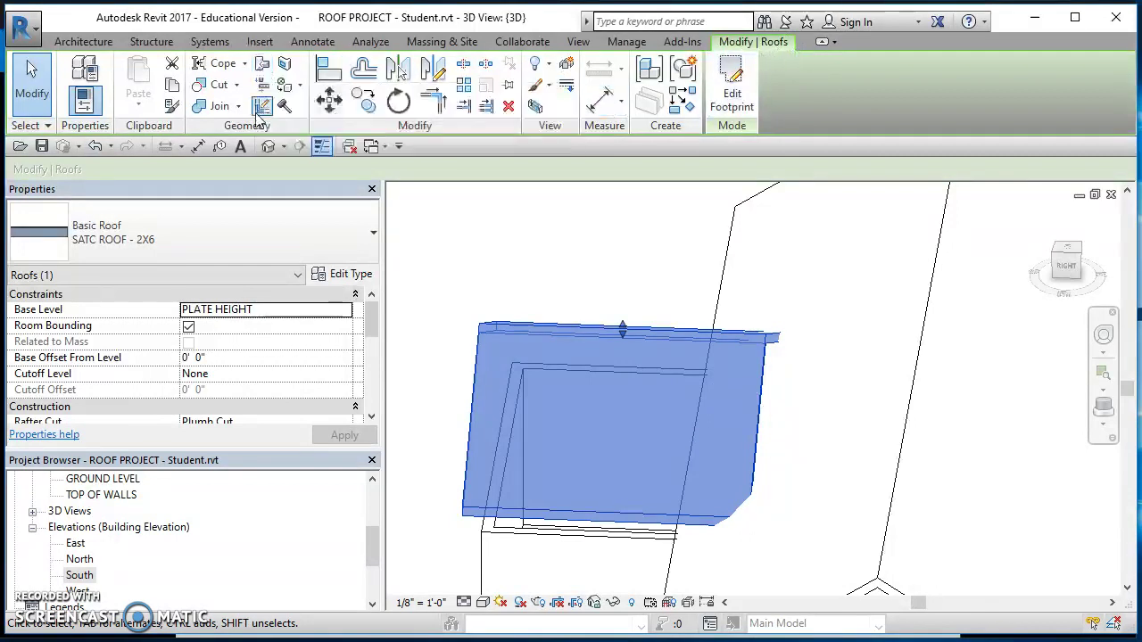
Step: Join the wing roof's edge to the main roof with Join/Unjoin Roof, then close 3D
left_click(261, 64)
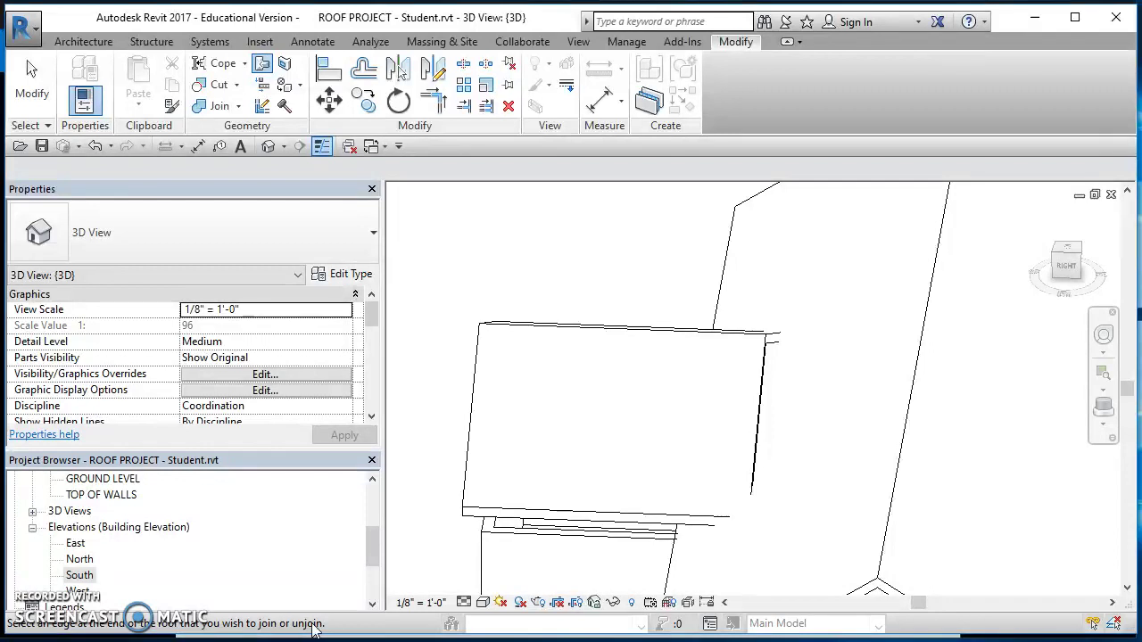
left_click(762, 386)
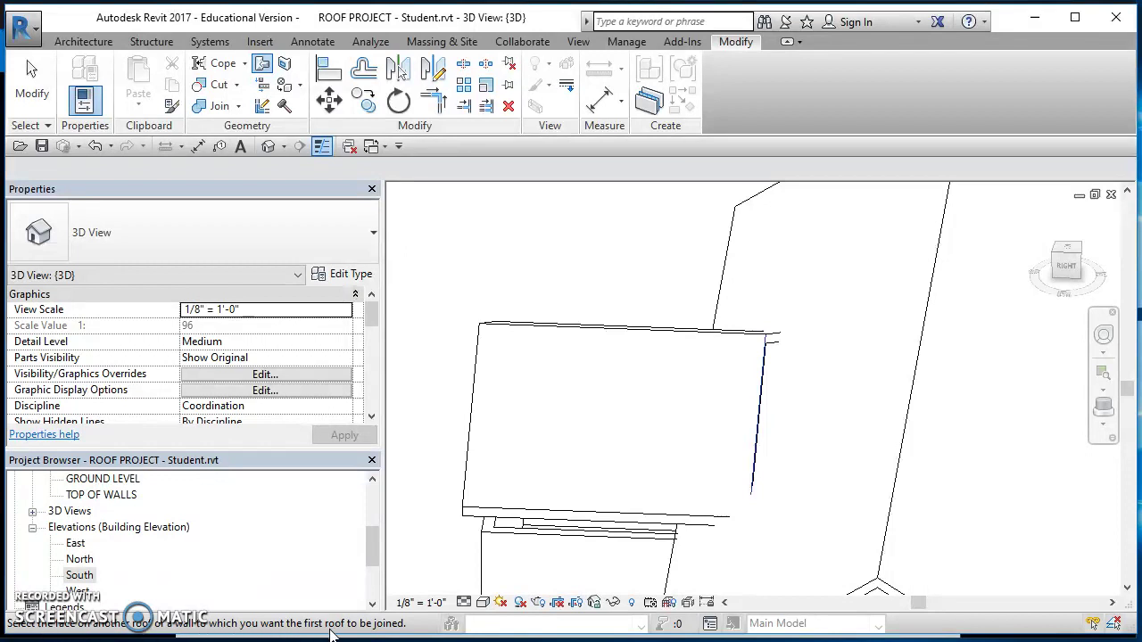
scroll(777, 462, "down", 5)
middle_click_drag(810, 509, 963, 473, "shift")
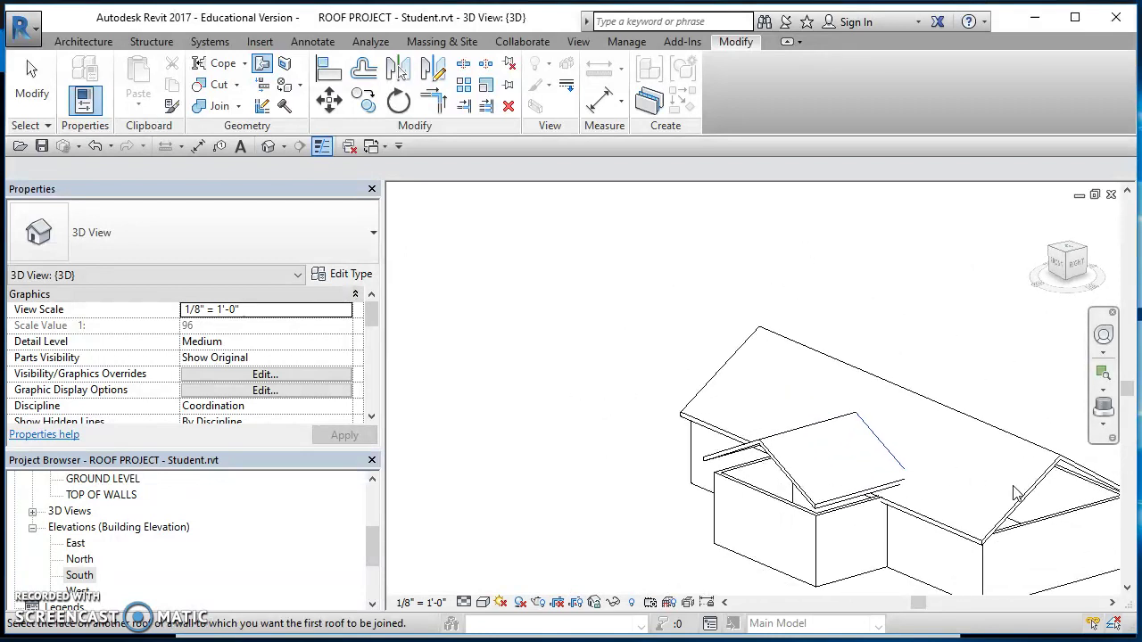
scroll(1022, 506, "up", 4)
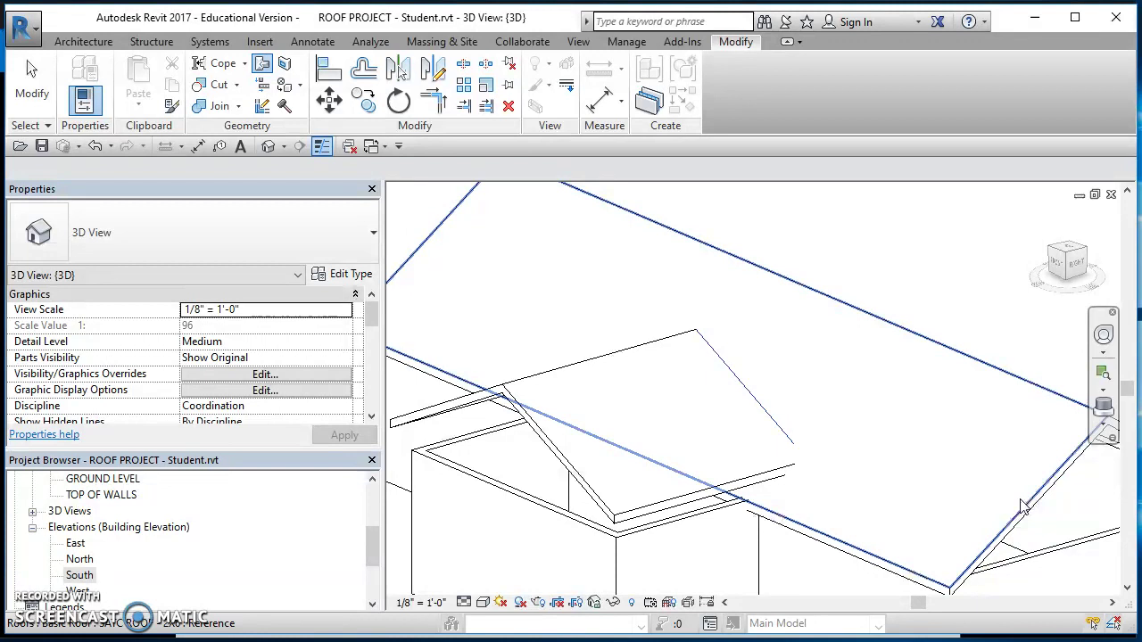
left_click(1021, 506)
left_click(860, 257)
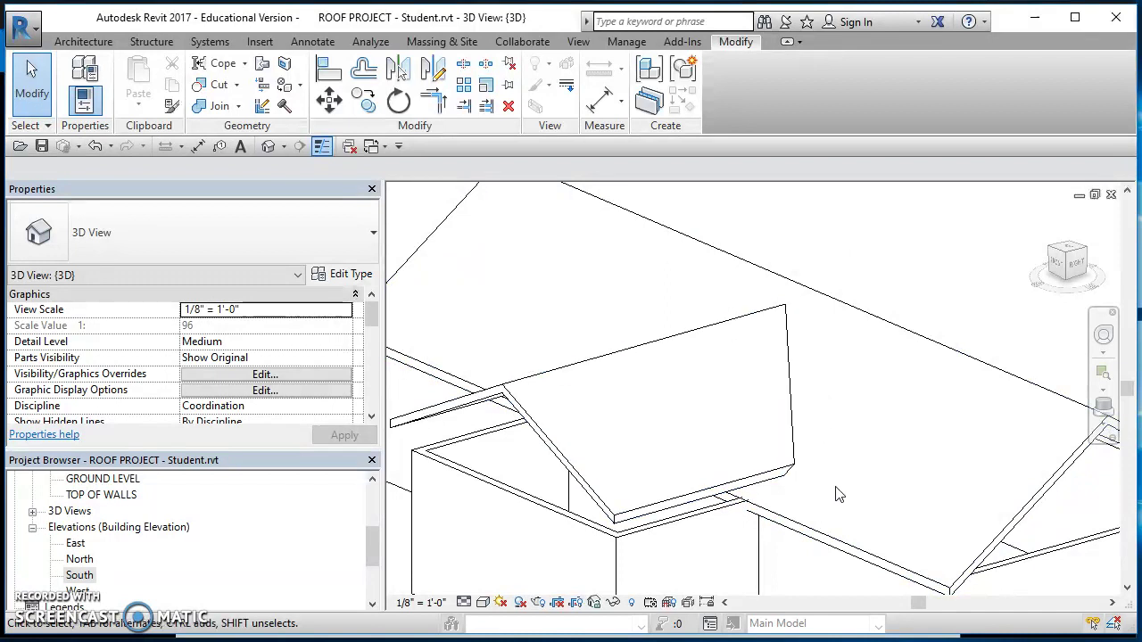
middle_click_drag(843, 451, 821, 437, "shift")
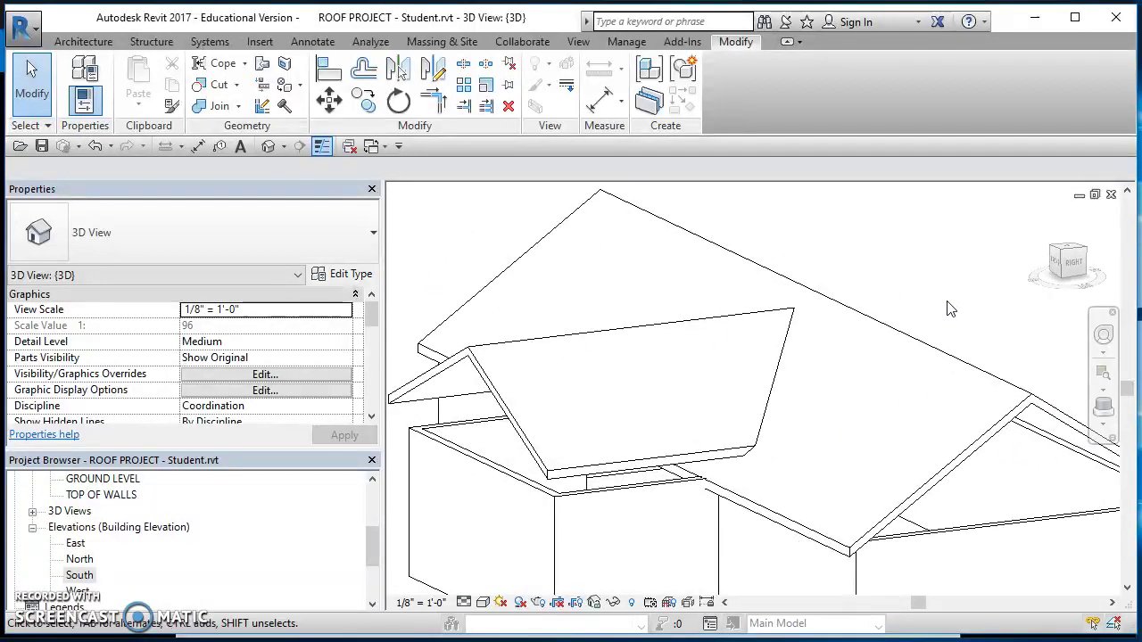
left_click(1110, 194)
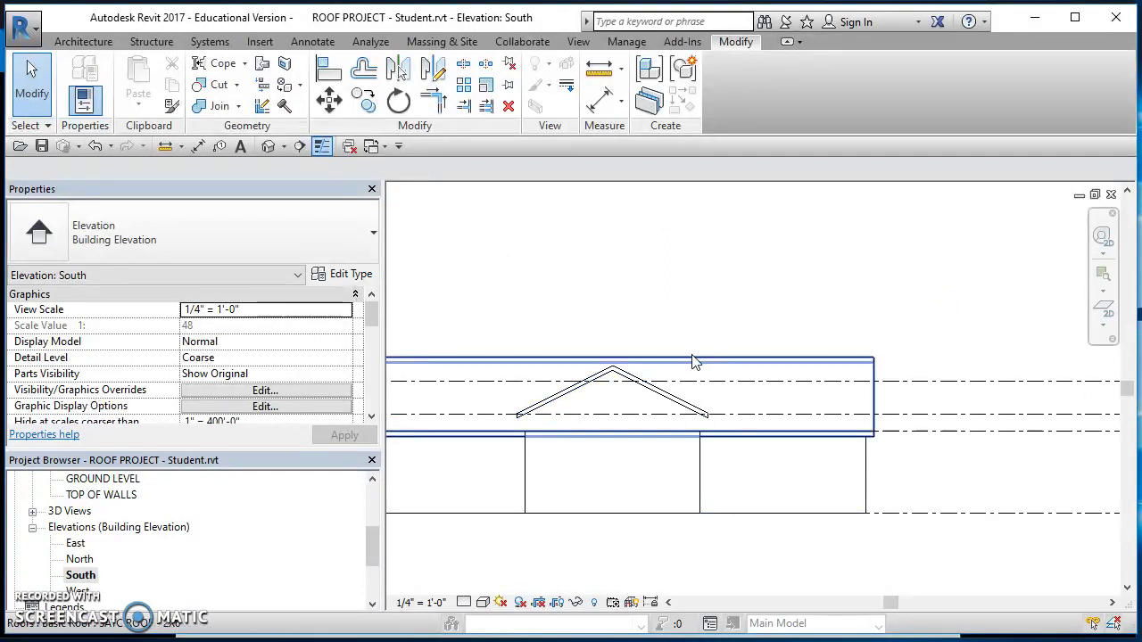
Step: Close the South elevation, open the TOP OF WALLS plan, and list the roof creation options
left_click(1111, 195)
scroll(805, 408, "down", 4)
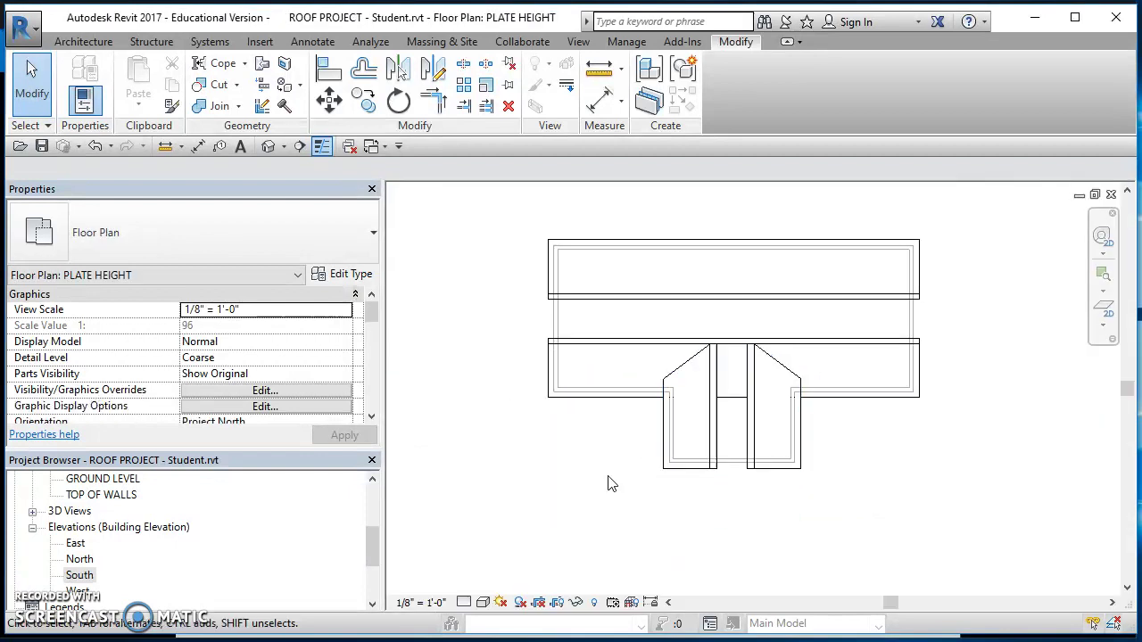
left_click_drag(371, 542, 378, 487)
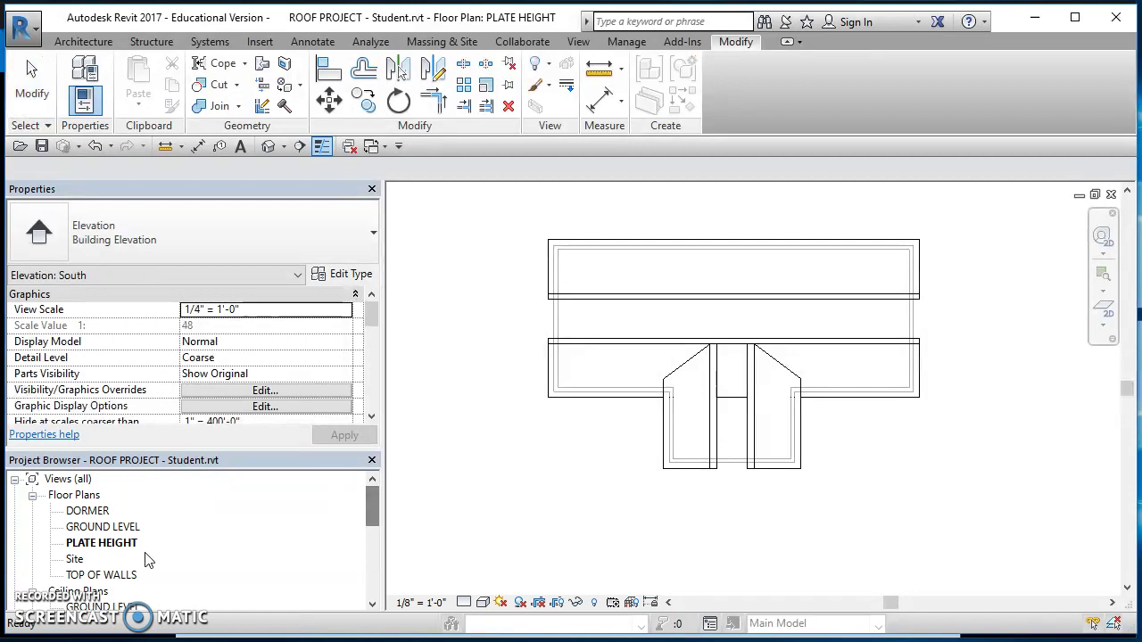
left_click(101, 527)
left_click(100, 576)
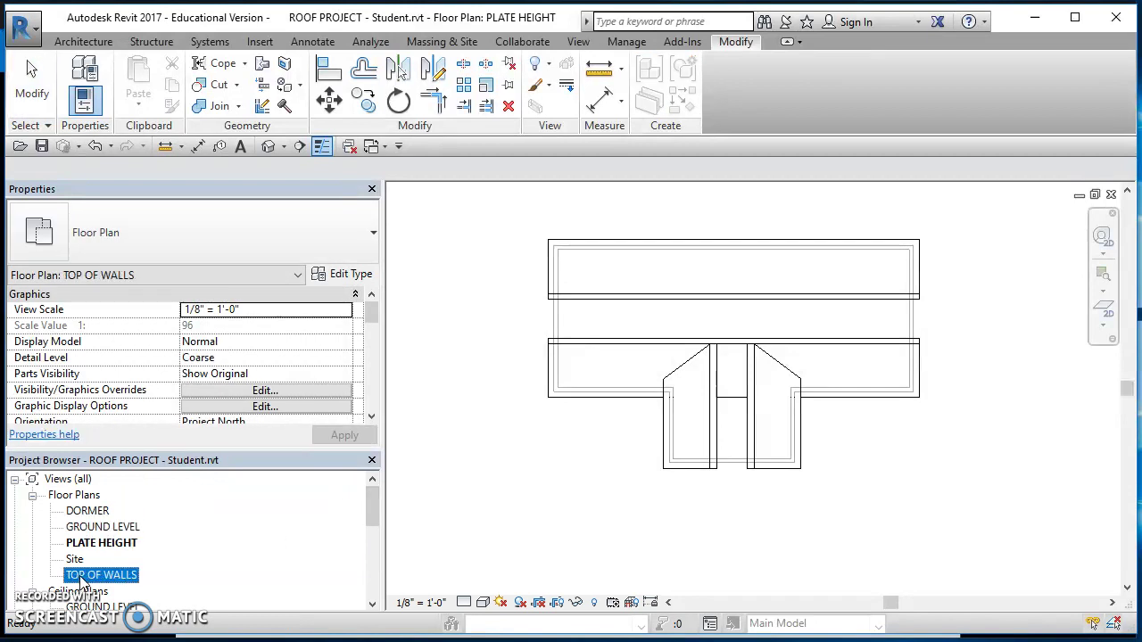
double_click(82, 576)
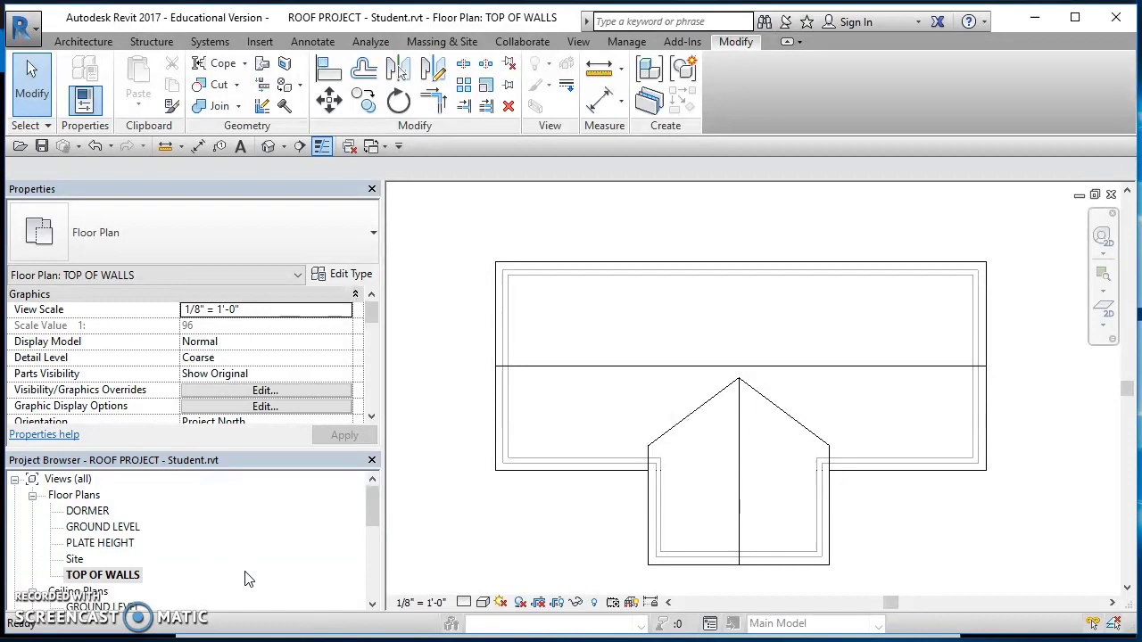
scroll(758, 285, "up", 2)
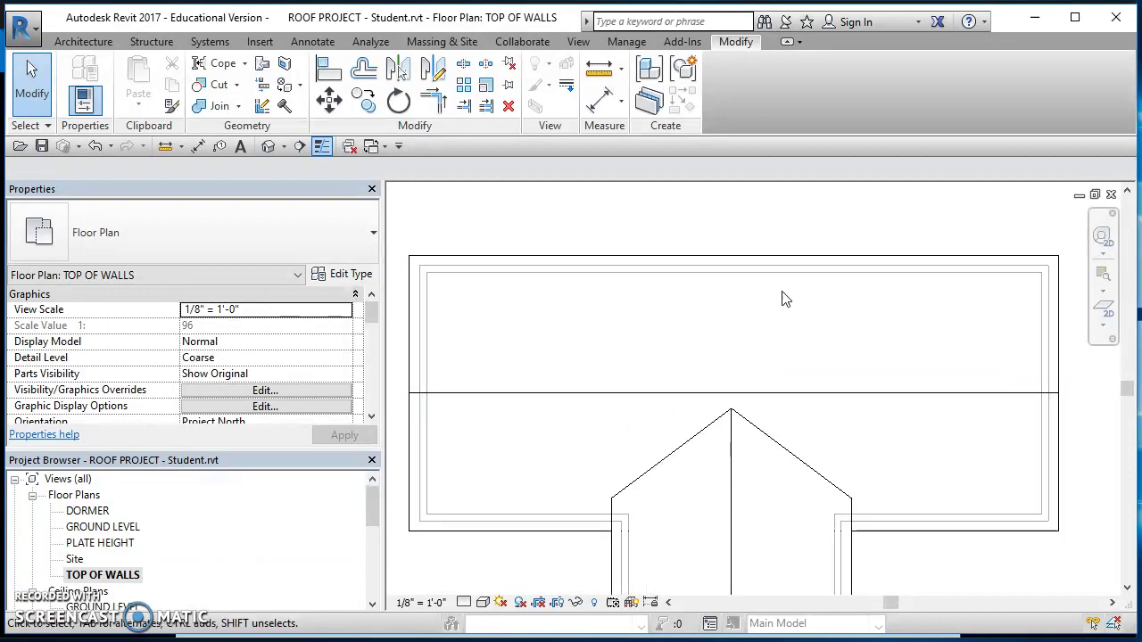
mouse_move(624, 308)
middle_mouse_down()
mouse_move(668, 349)
mouse_move(600, 335)
middle_mouse_up()
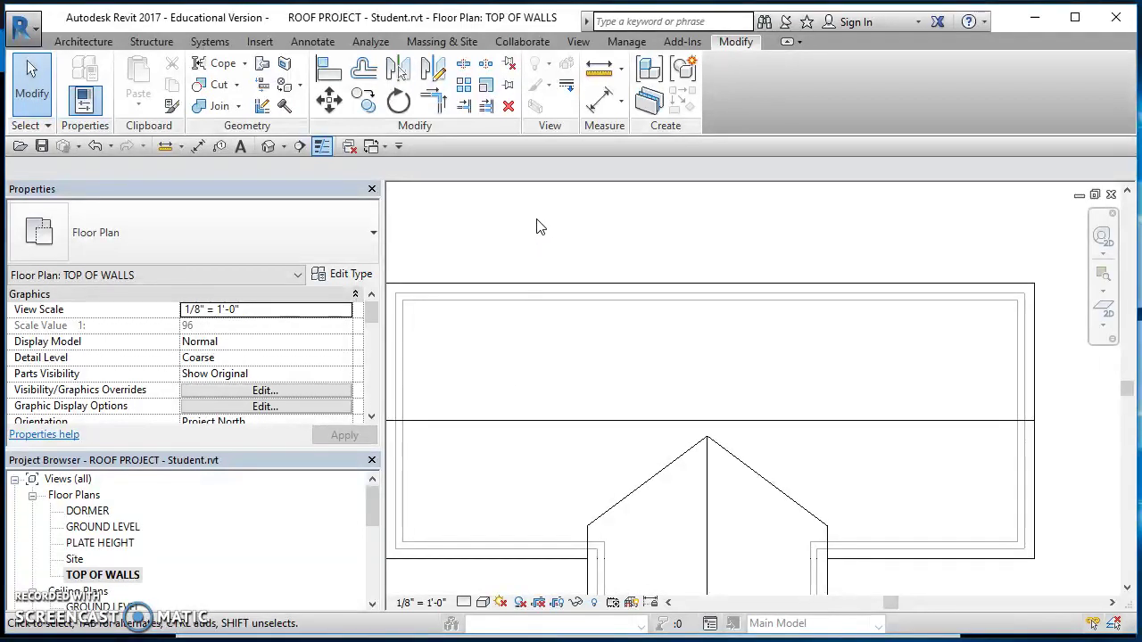
left_click(89, 42)
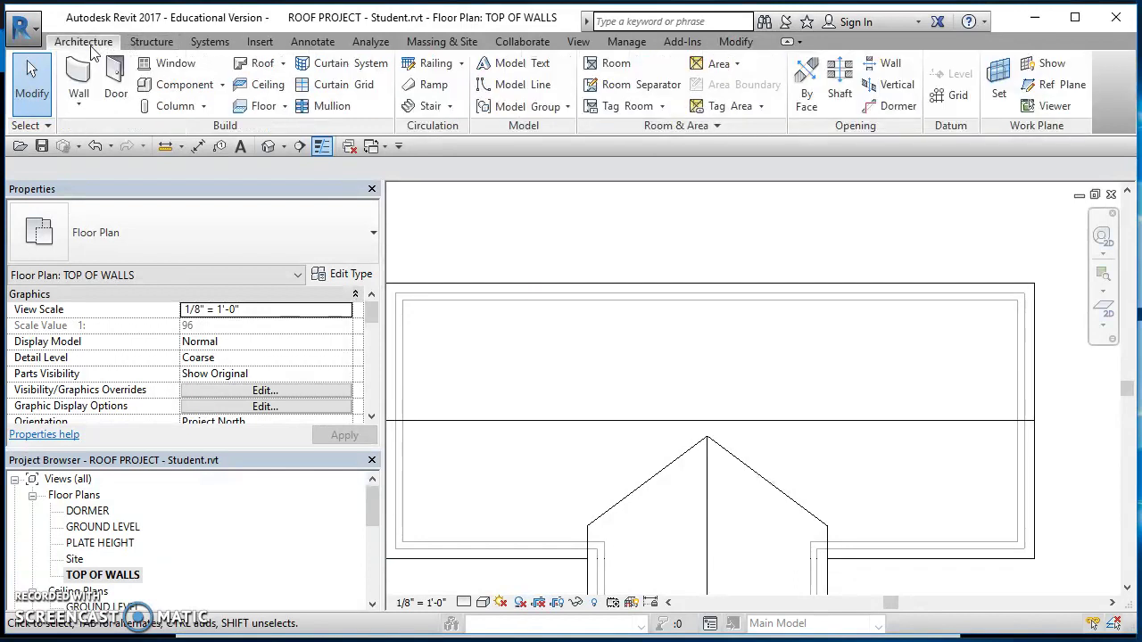
left_click(267, 64)
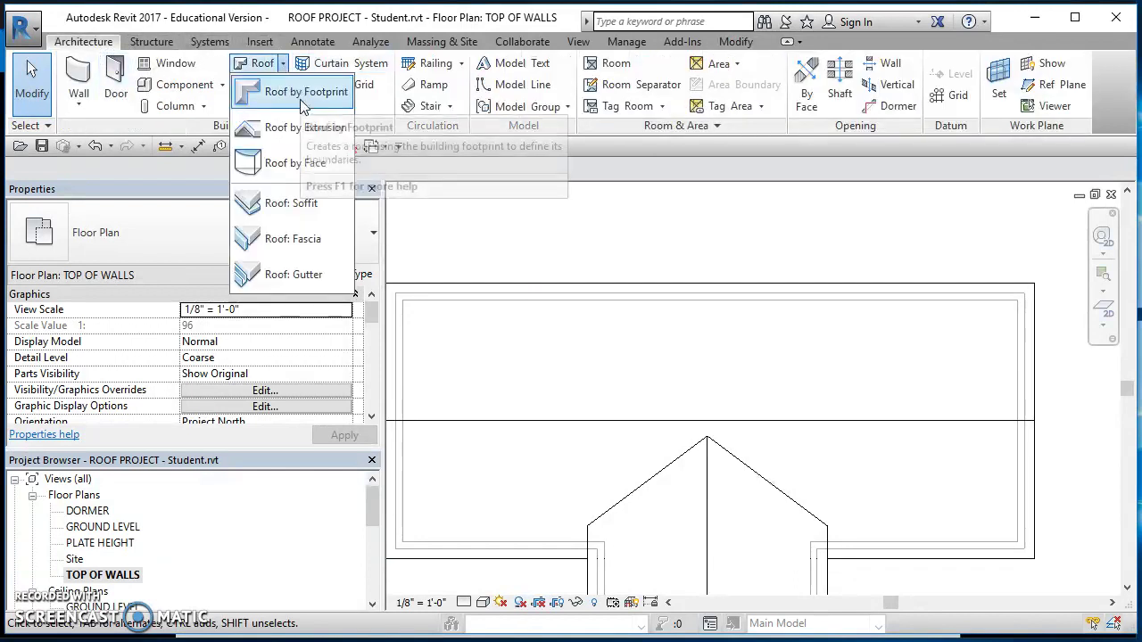
Step: Start a footprint roof in Rectangle mode with a 6' 0" base offset from level
left_click(301, 98)
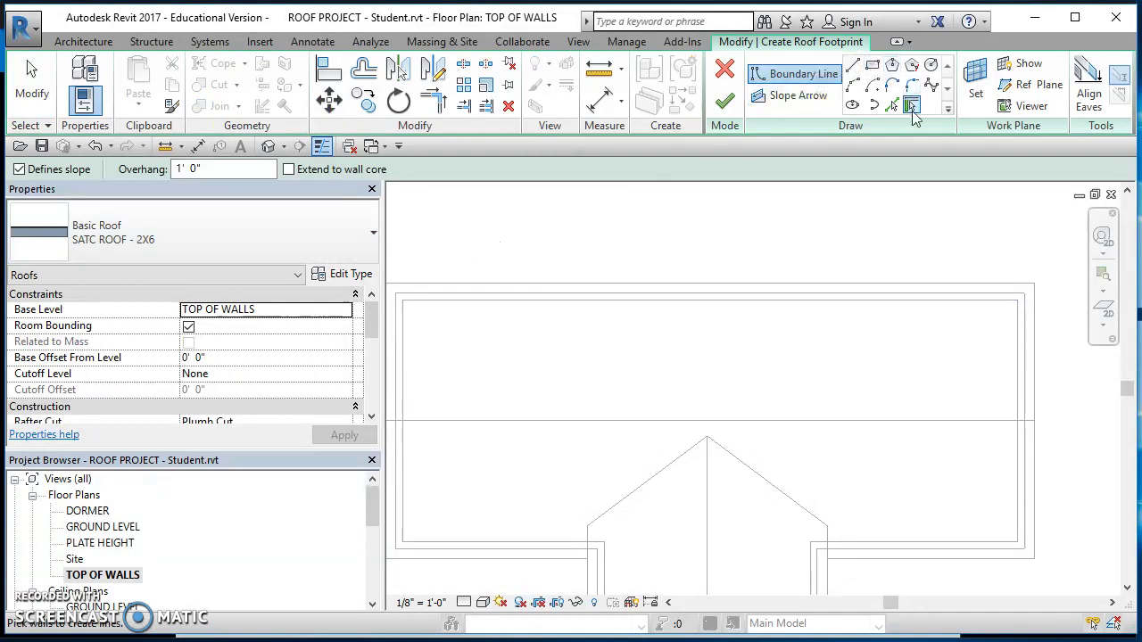
left_click(872, 68)
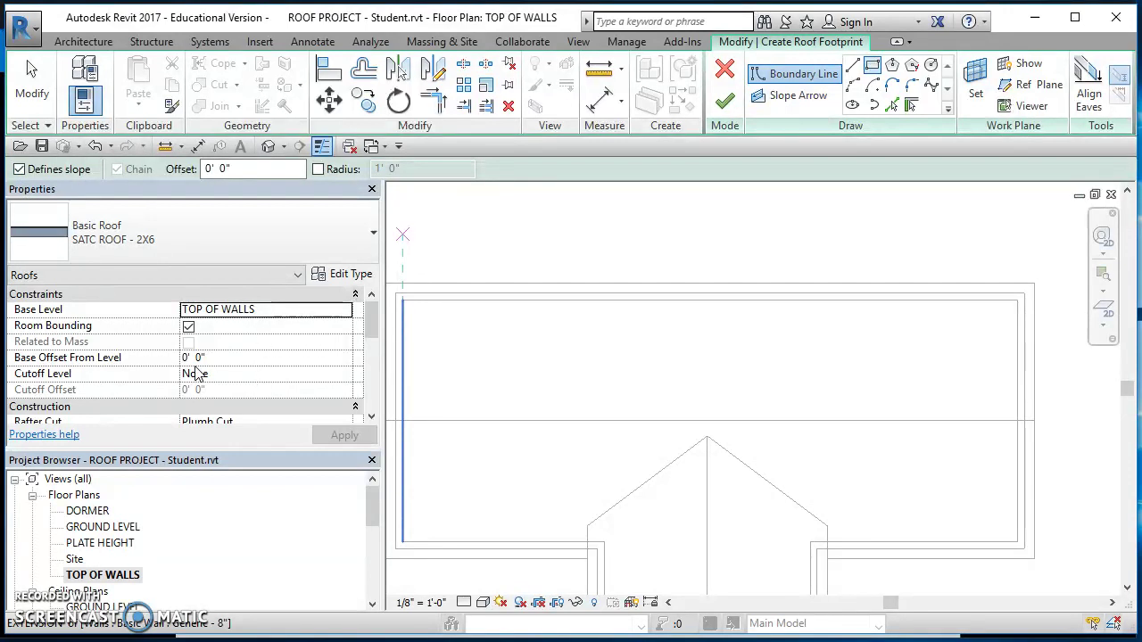
left_click(225, 359)
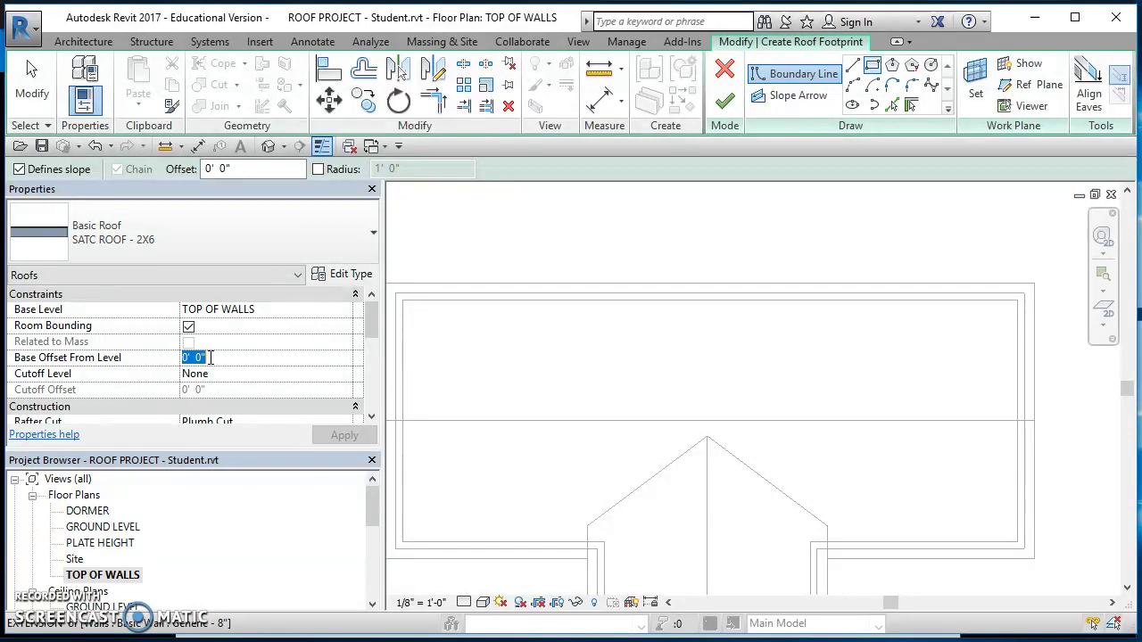
type("6")
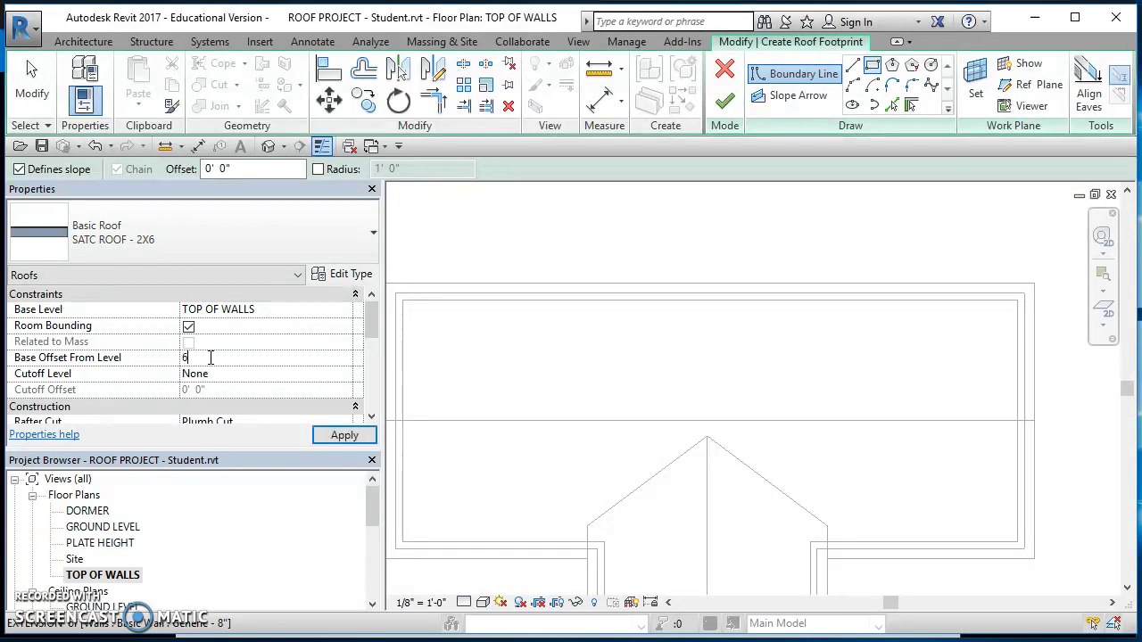
left_click(344, 435)
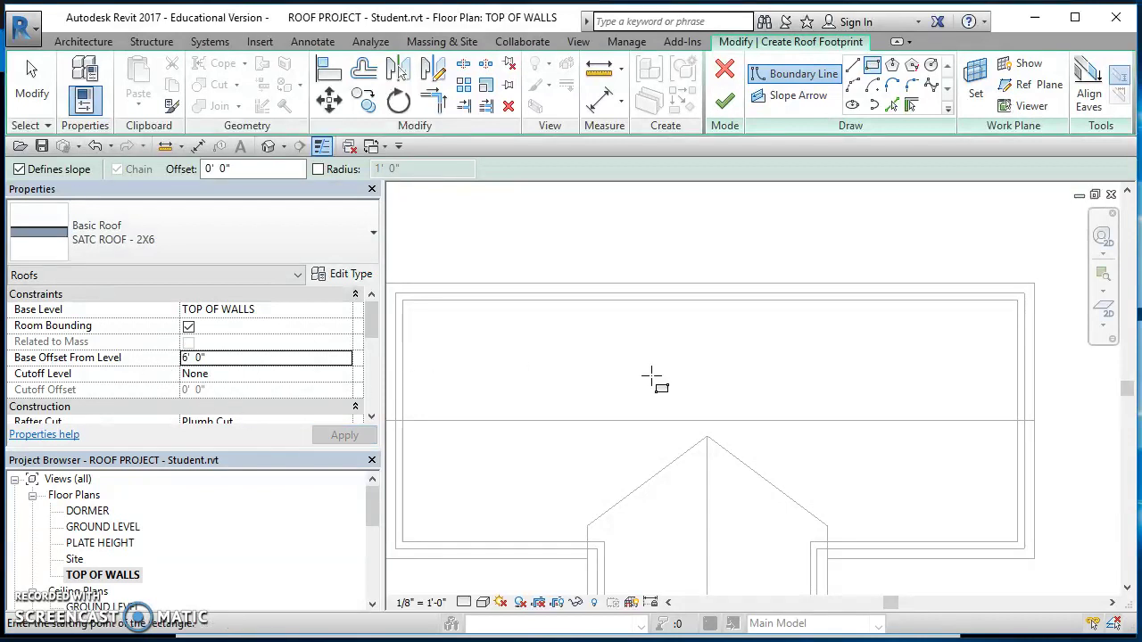
Step: Sketch the 14'-6" by 10'-0" footprint rectangle above the main roof
left_click(640, 263)
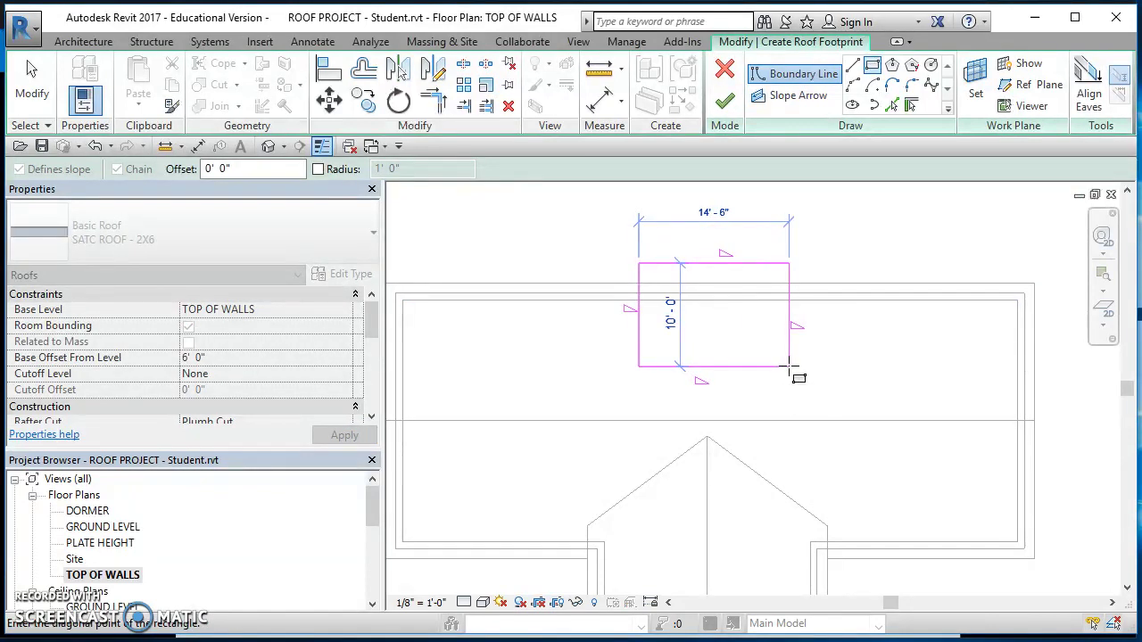
left_click(789, 365)
key("Escape")
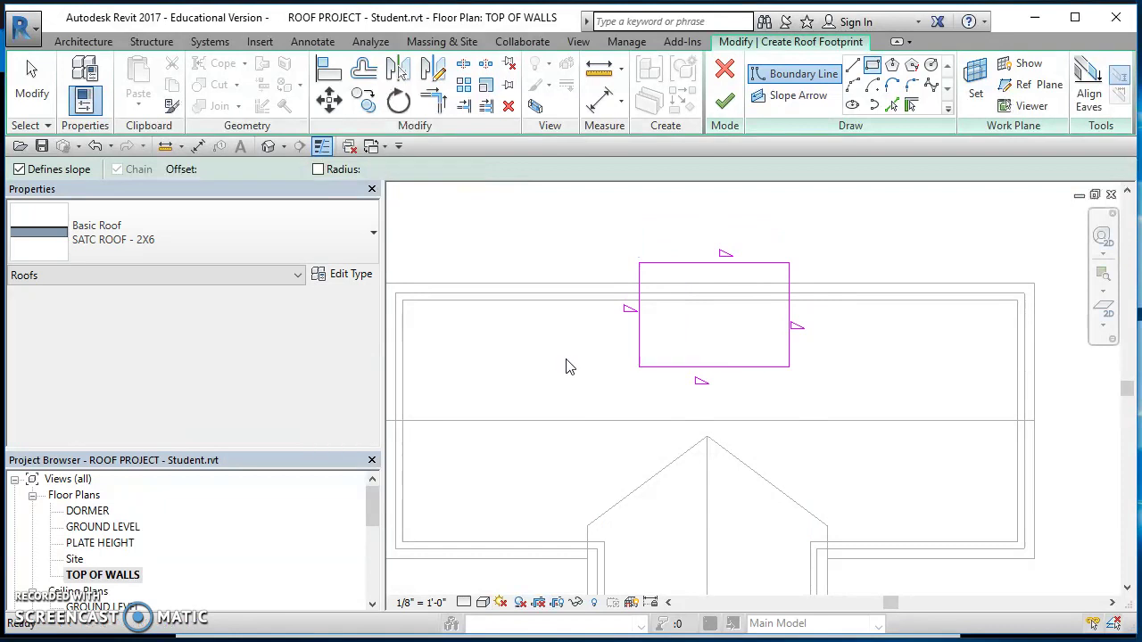
key("Escape")
middle_click_drag(560, 356, 612, 413)
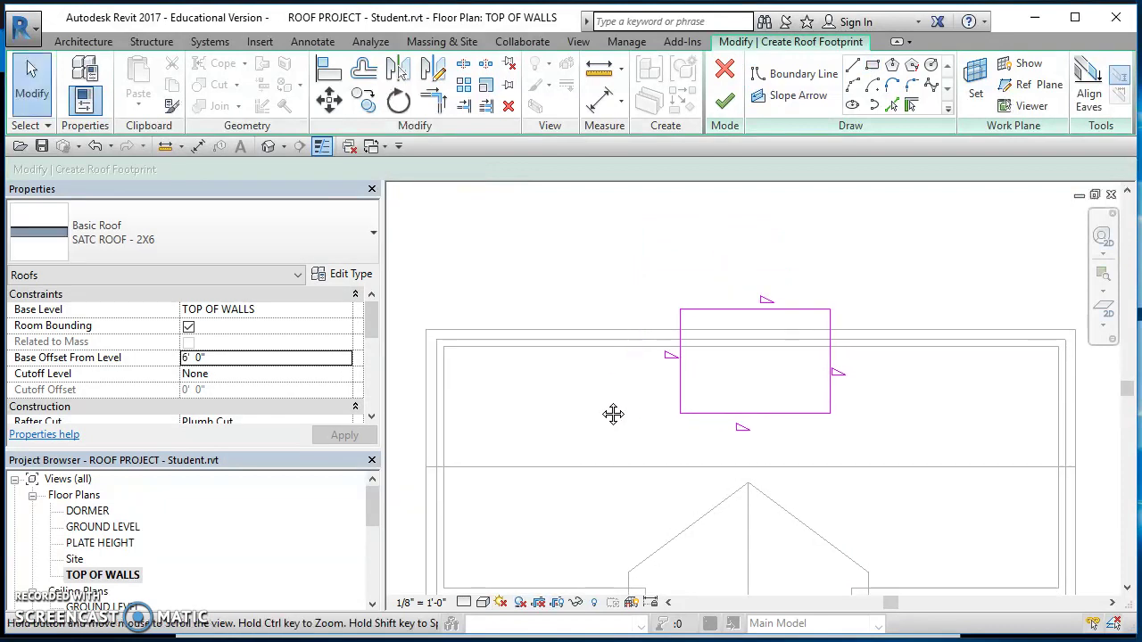
Step: Make the sketch's top and bottom edges non-sloping by clearing Defines Slope
left_click(703, 312)
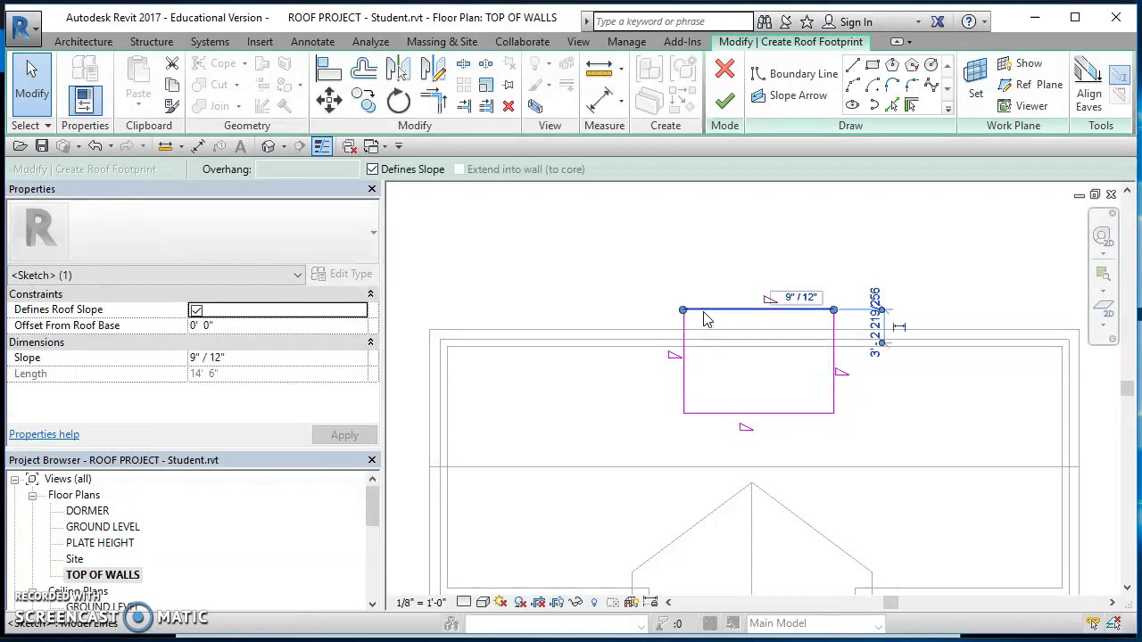
left_click(499, 273)
left_click(705, 412)
left_click(372, 169)
left_click(372, 170)
left_click(500, 268)
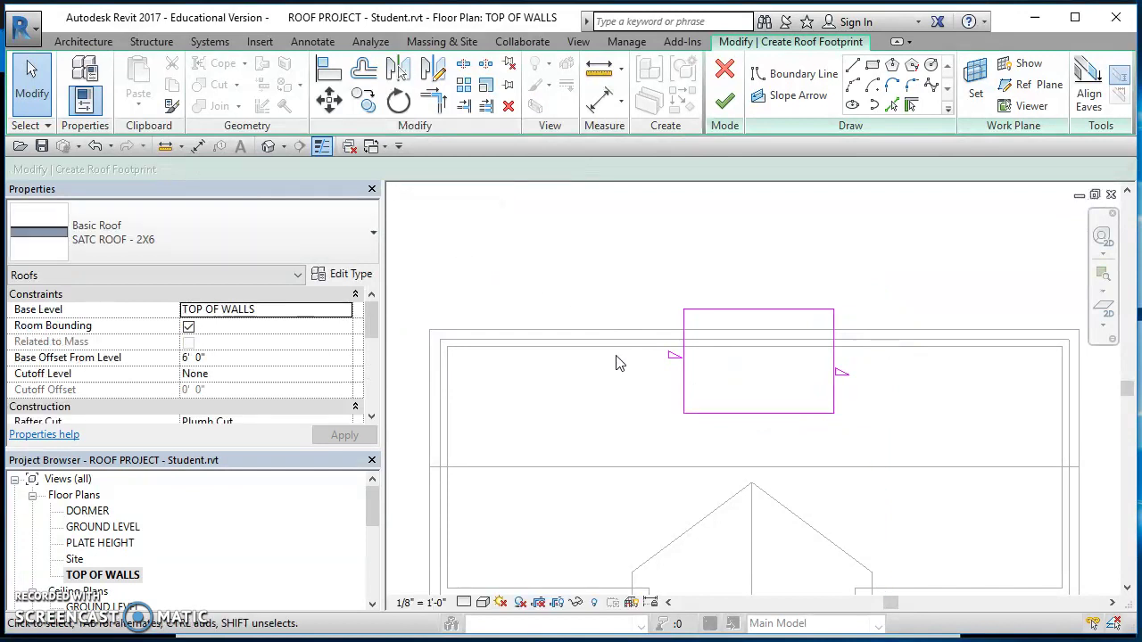
Step: Set the left and right sketch edges to a 6"/12" slope
left_click(680, 387)
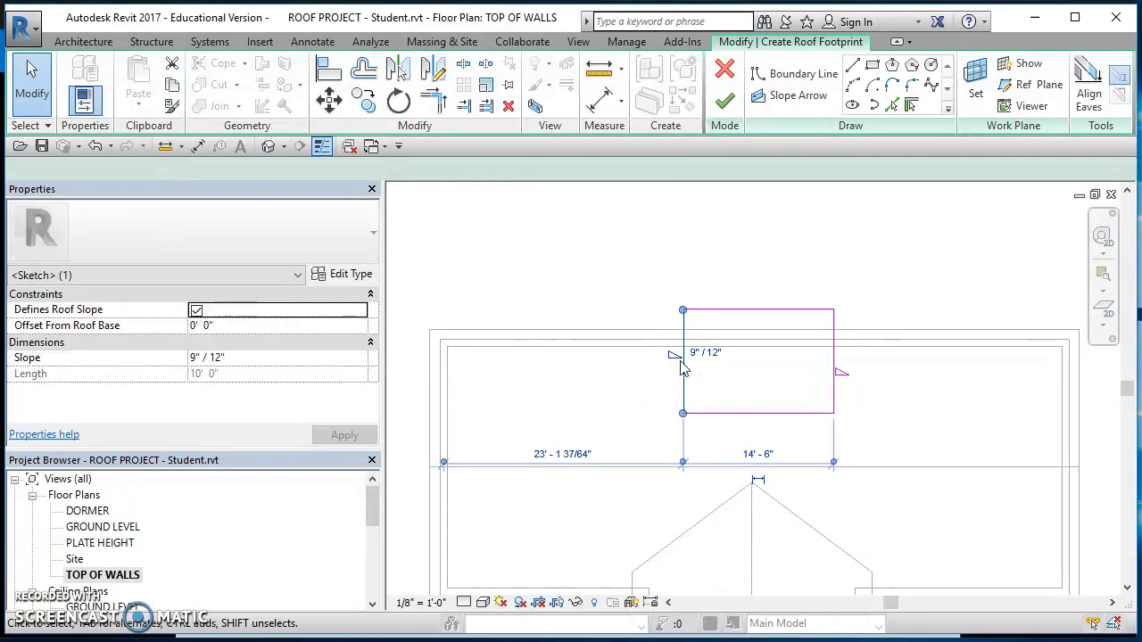
left_click(692, 355)
type("6")
key("Return")
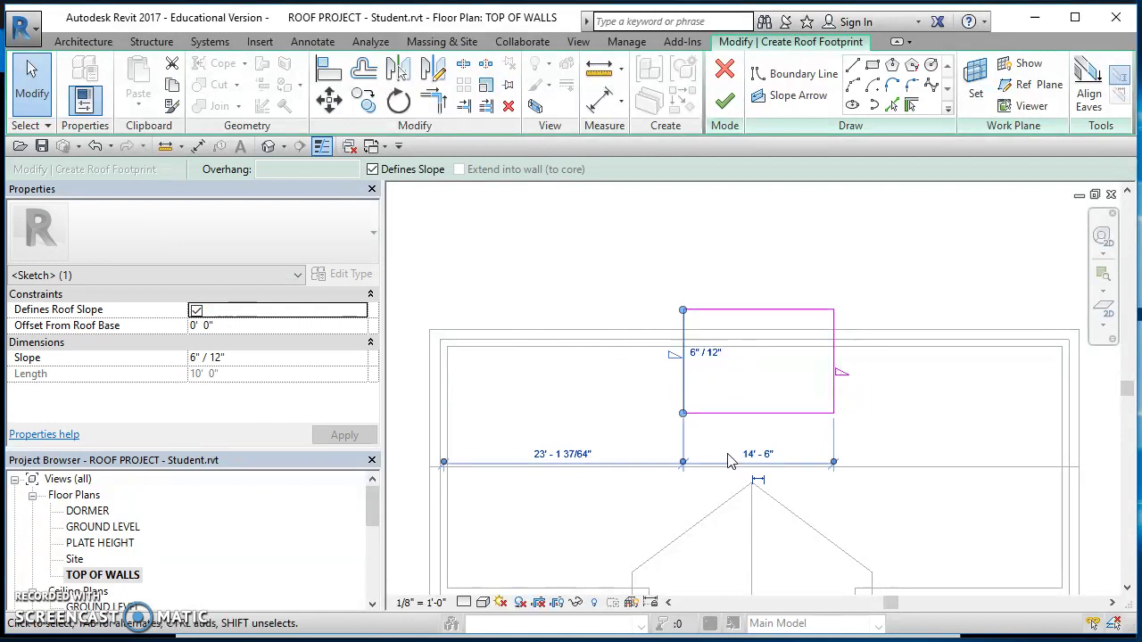
left_click(835, 379)
left_click(865, 372)
type("6")
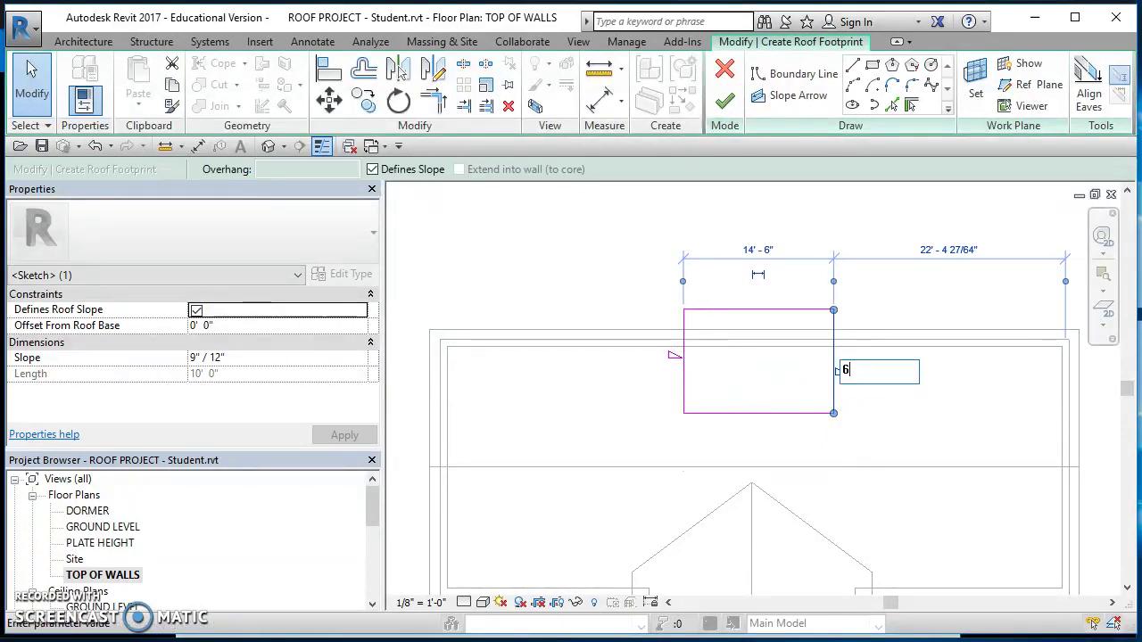
key("Return")
left_click(539, 258)
scroll(561, 267, "down", 1)
middle_click_drag(739, 375, 740, 370)
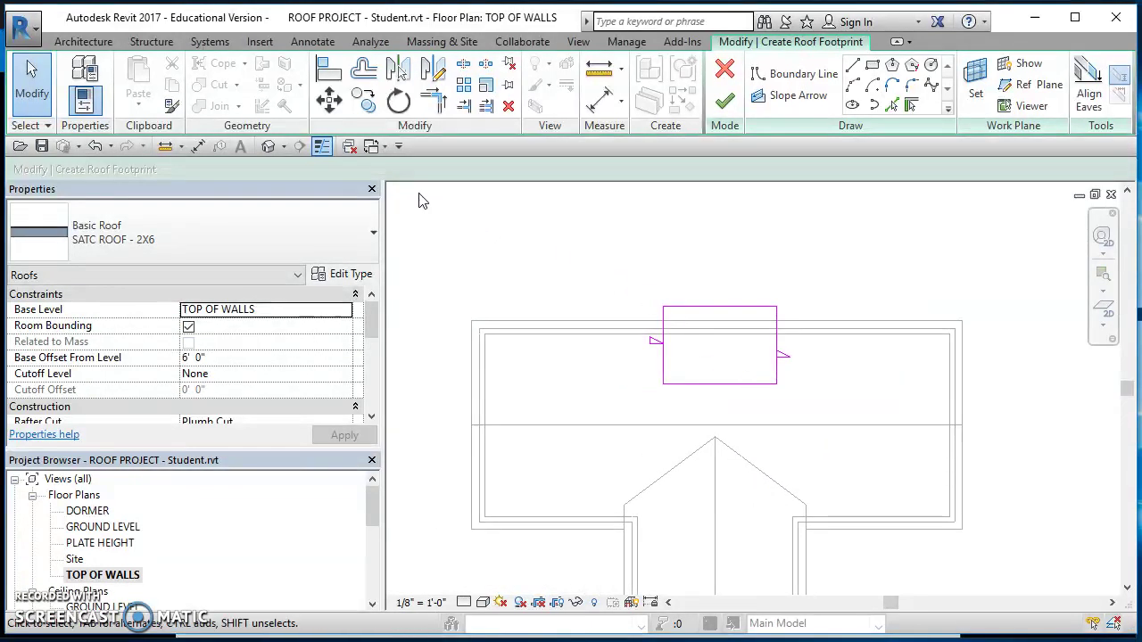
Step: Place an aligned dimension string reading 24'-5 9/16", 14'-6", 23'-8 7/16" across the small roof sketch
left_click(198, 147)
scroll(455, 348, "up", 3)
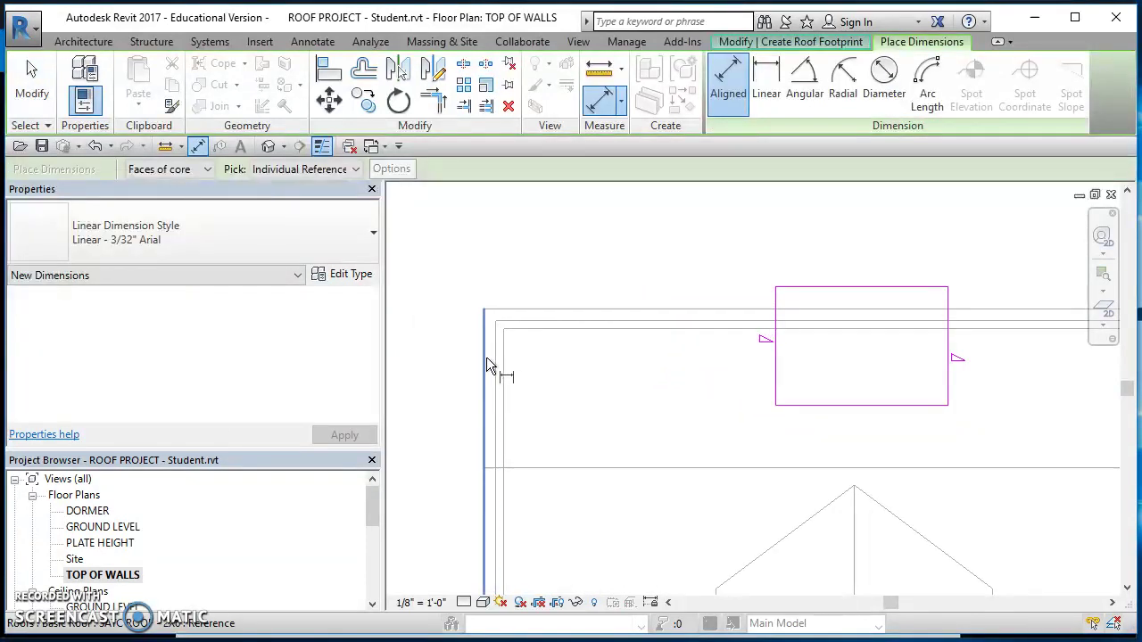
left_click(487, 360)
left_click(943, 382)
scroll(958, 391, "right", 5, "shift")
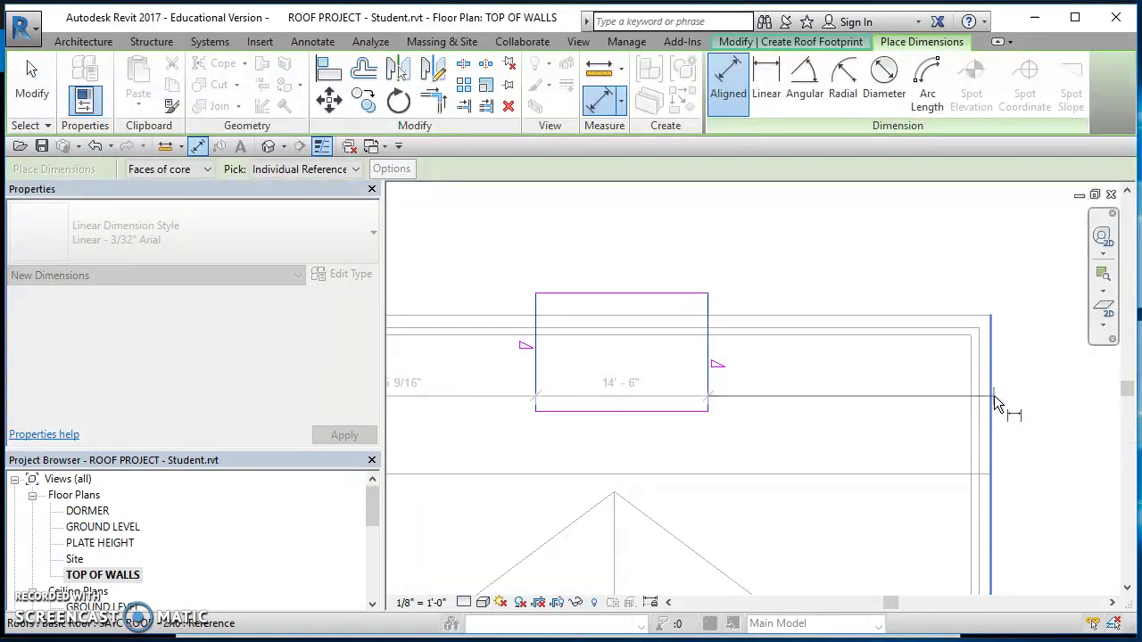
left_click(994, 395)
scroll(968, 281, "down", 3)
middle_click_drag(968, 281, 897, 329)
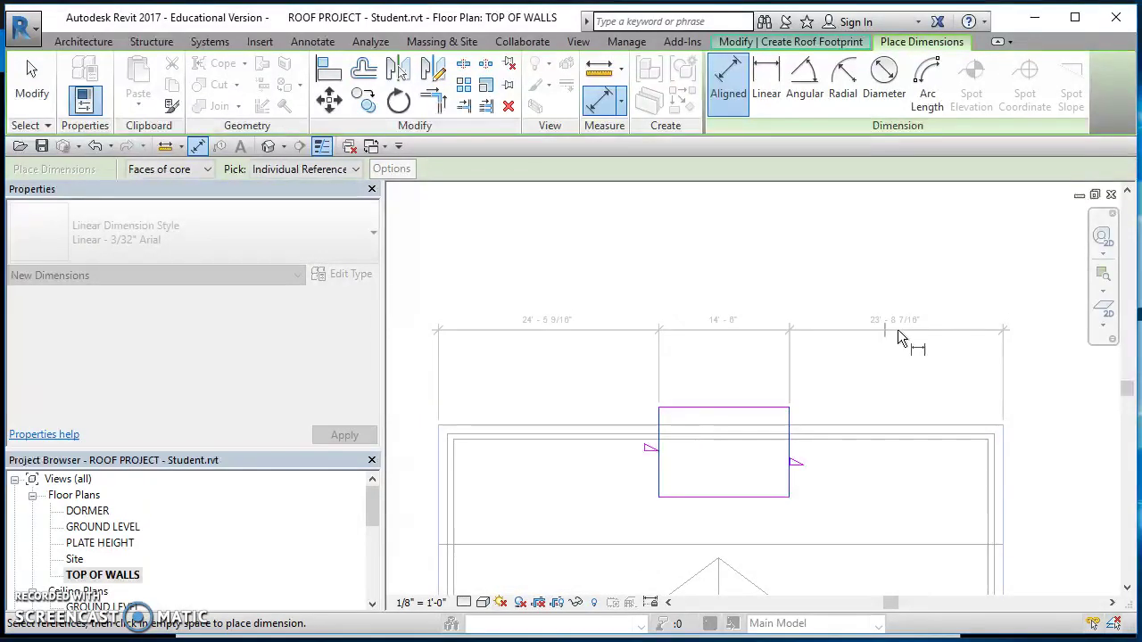
left_click(807, 338)
scroll(585, 392, "up", 2)
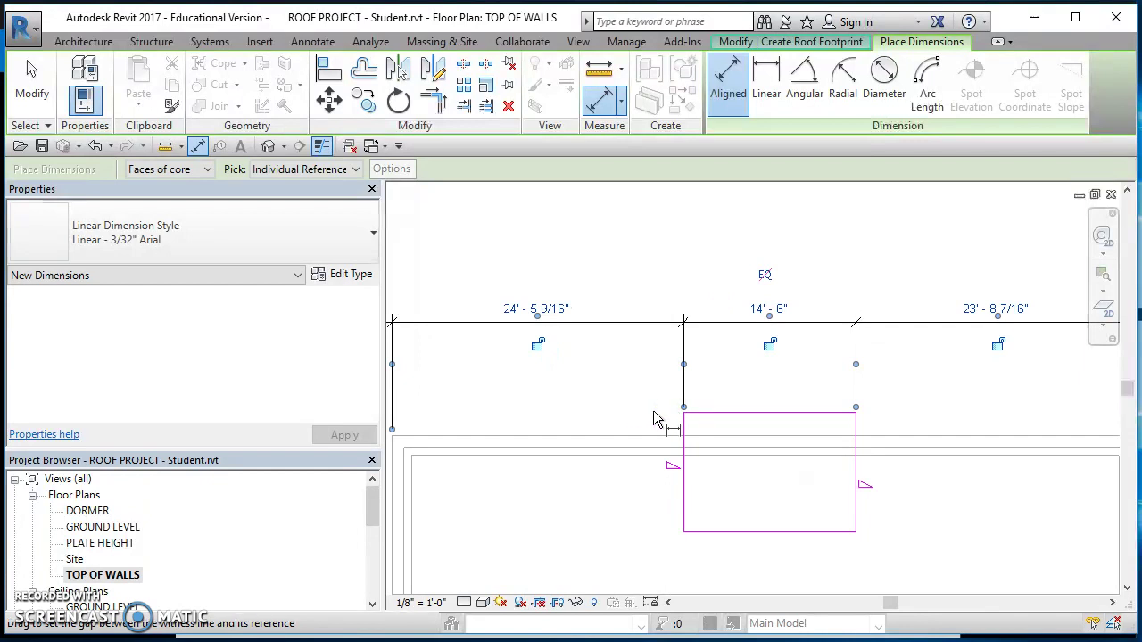
key("Escape")
key("Escape")
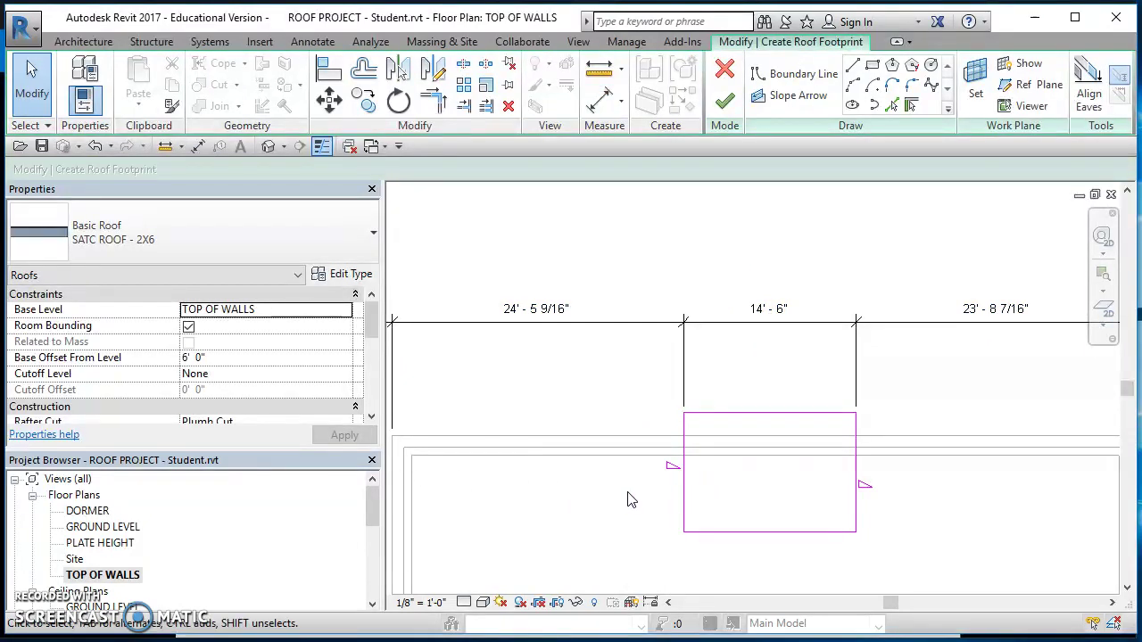
Step: Move the sketch's left edge to 26'-9" from the reference and set its width to 8'-8"
left_click(684, 510)
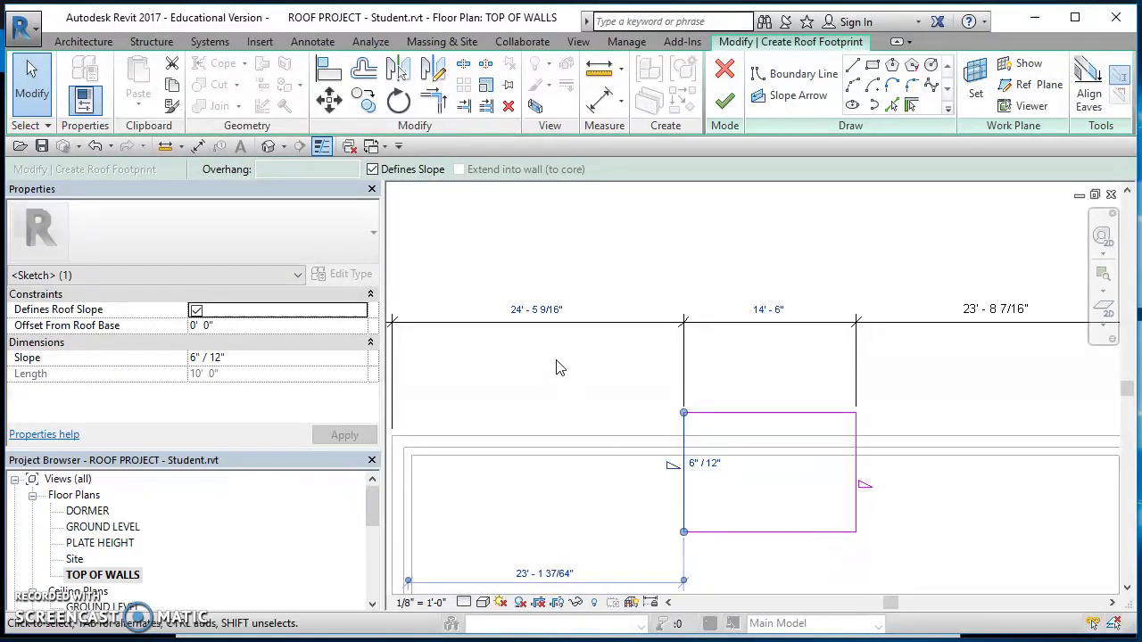
middle_click_drag(564, 396, 700, 382)
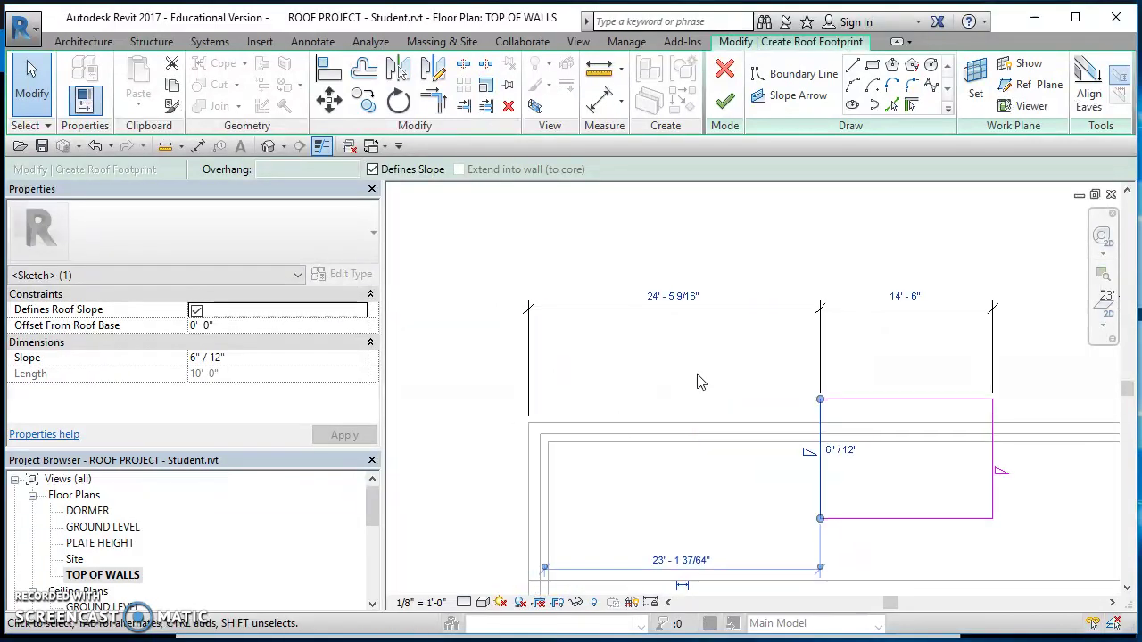
left_click(680, 297)
type("26")
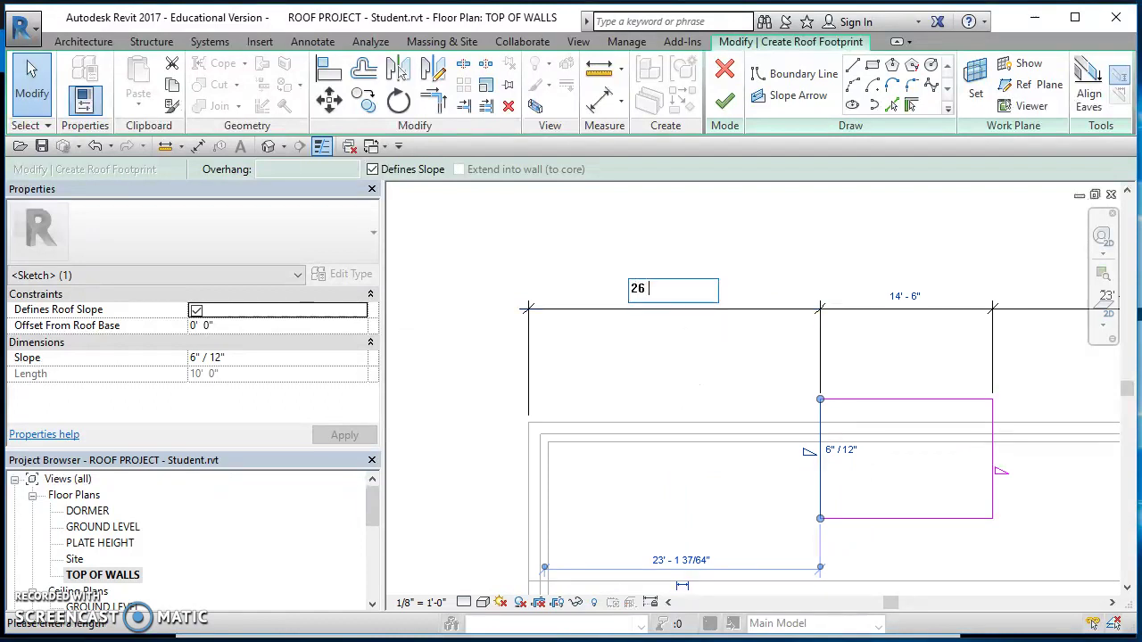
type("' - 9")
key("Return")
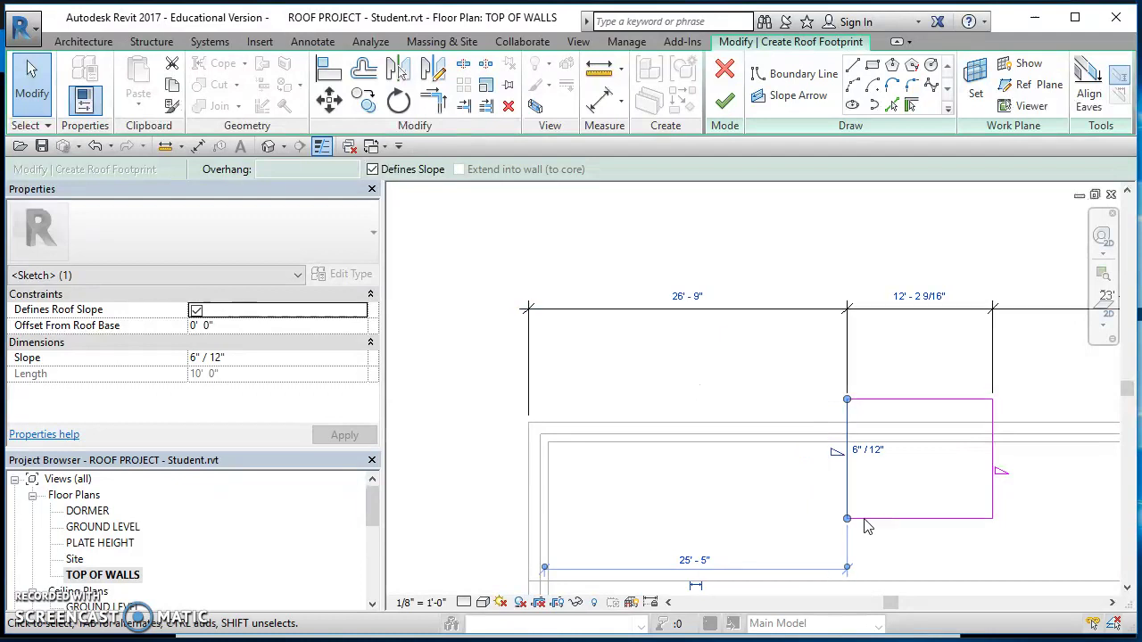
left_click(990, 455)
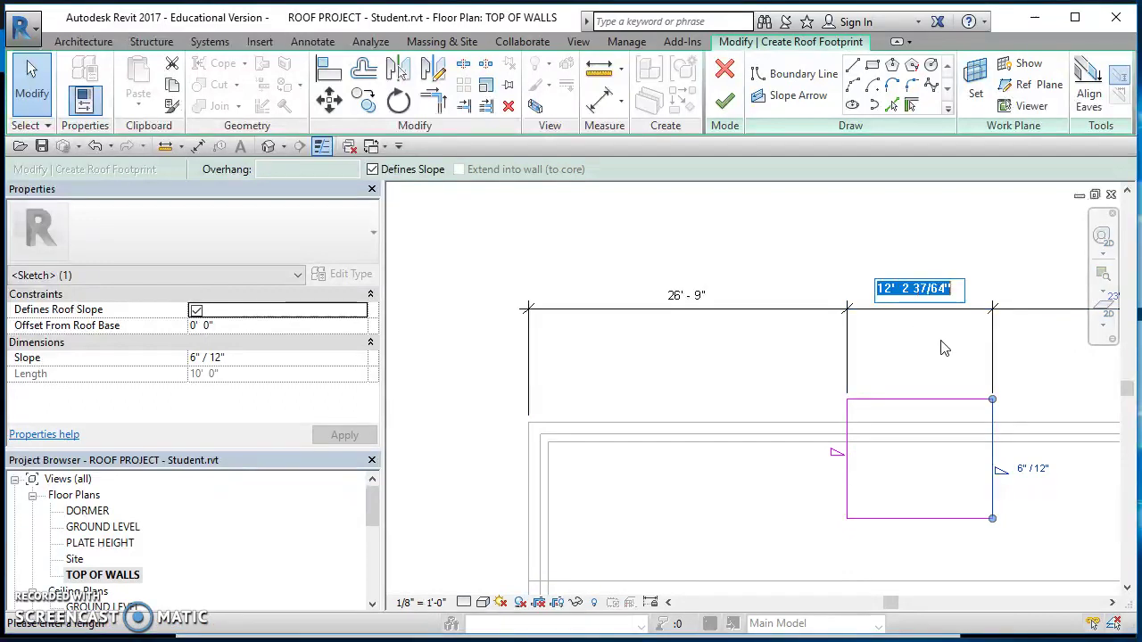
type("8 8")
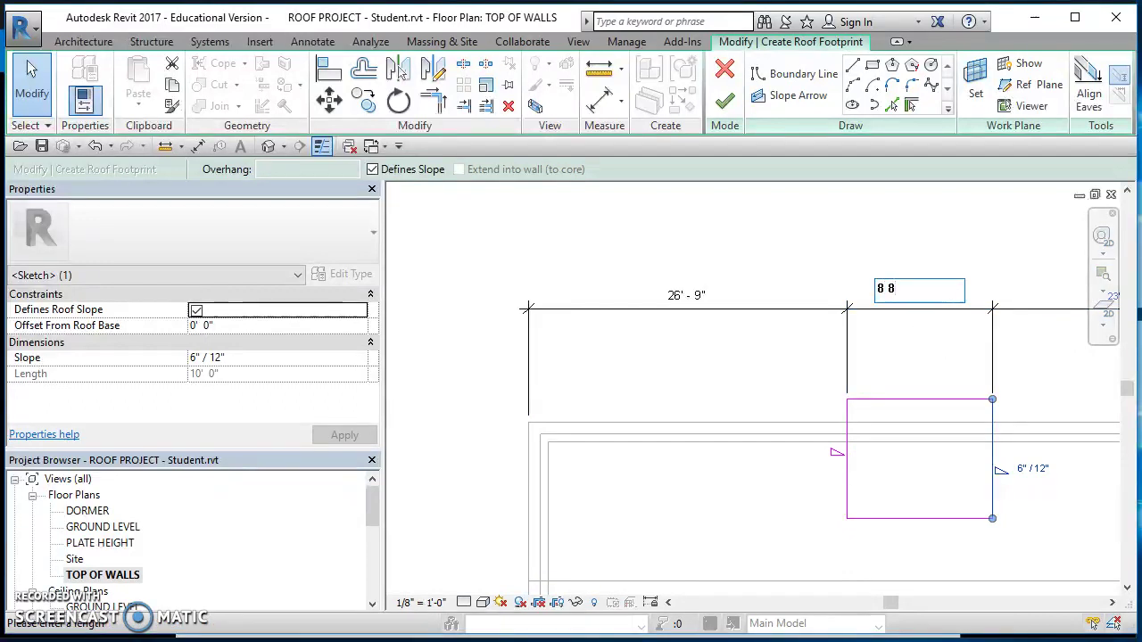
key("Return")
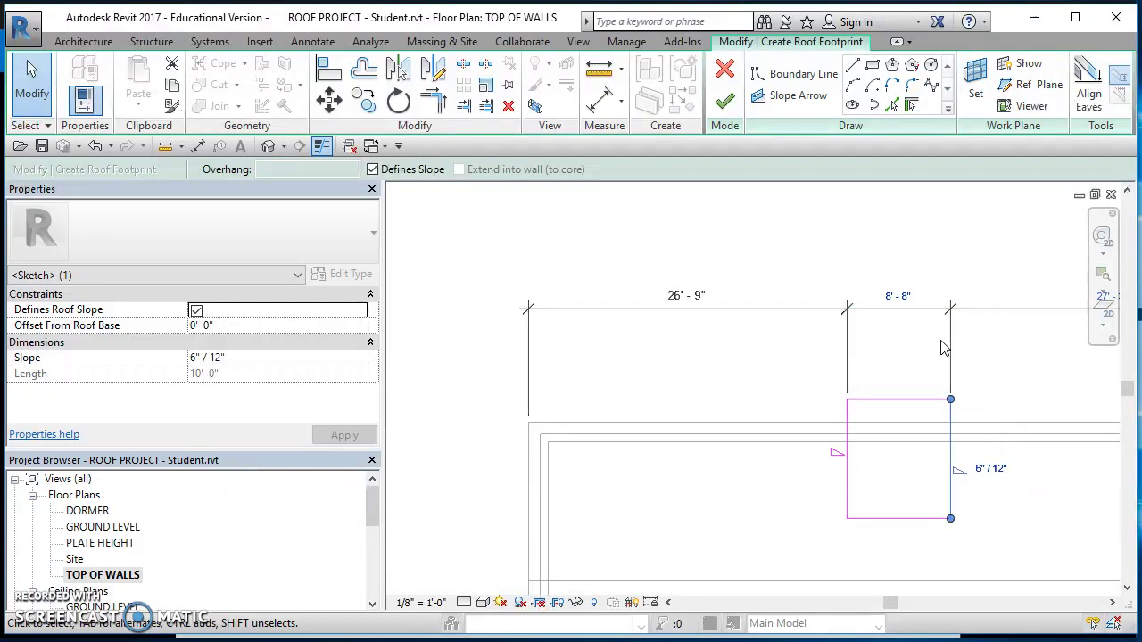
Step: Drag the sketch's top edge down to make the footprint shallower
middle_click_drag(1008, 387, 771, 395)
left_click(764, 390)
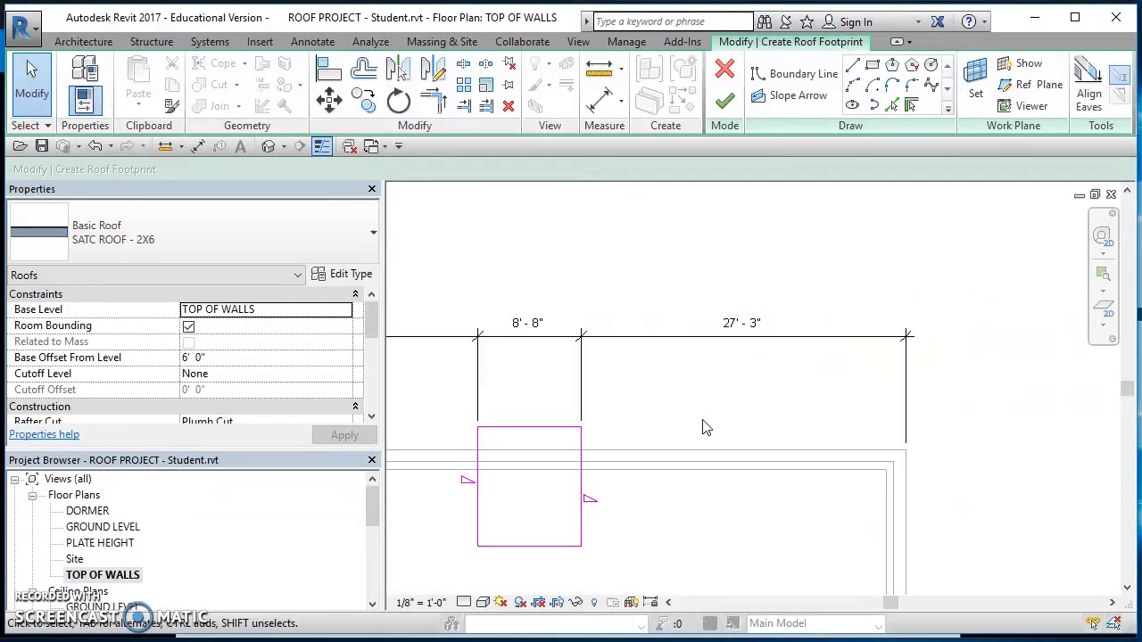
middle_click_drag(509, 544, 614, 428)
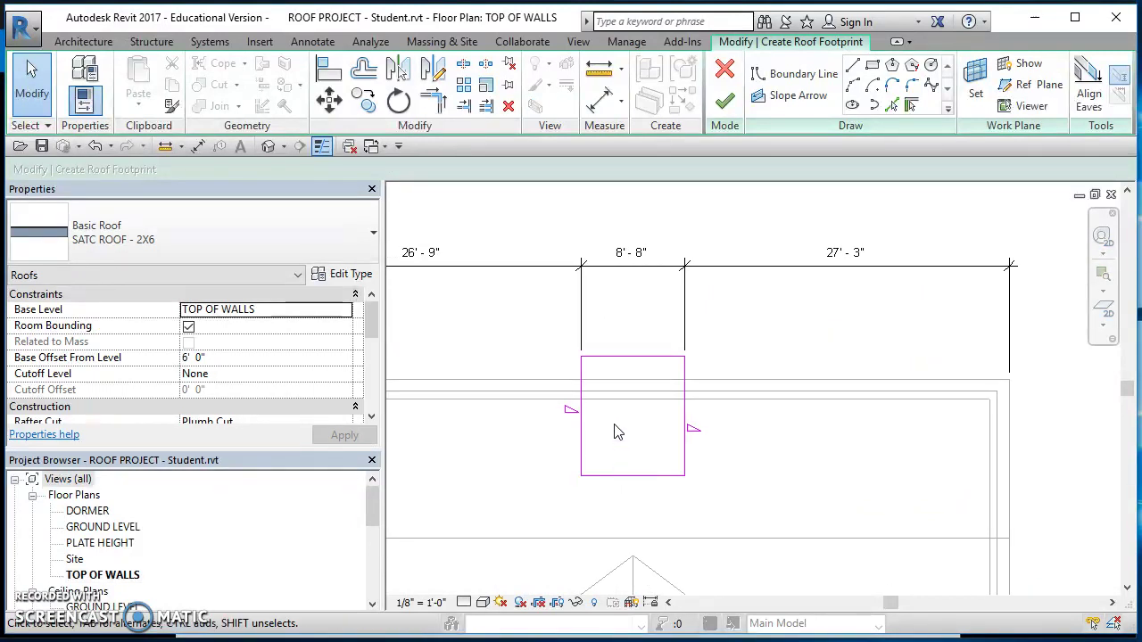
scroll(615, 428, "up", 2)
left_click(612, 334)
left_click_drag(612, 343, 623, 437)
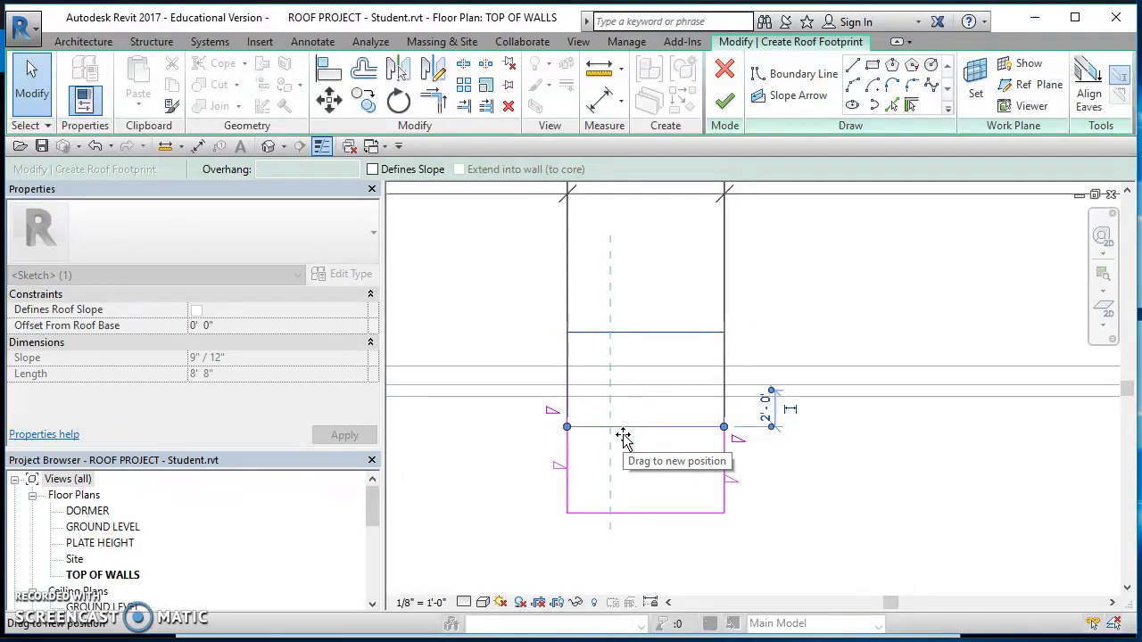
scroll(623, 437, "down", 2)
scroll(586, 502, "down", 2)
mouse_move(584, 500)
middle_mouse_down()
mouse_move(534, 486)
mouse_move(624, 392)
middle_mouse_up()
scroll(624, 393, "up", 1)
Step: Add a 3'-4" aligned dimension from the sketch's top edge to the main roof edge
left_click(636, 346)
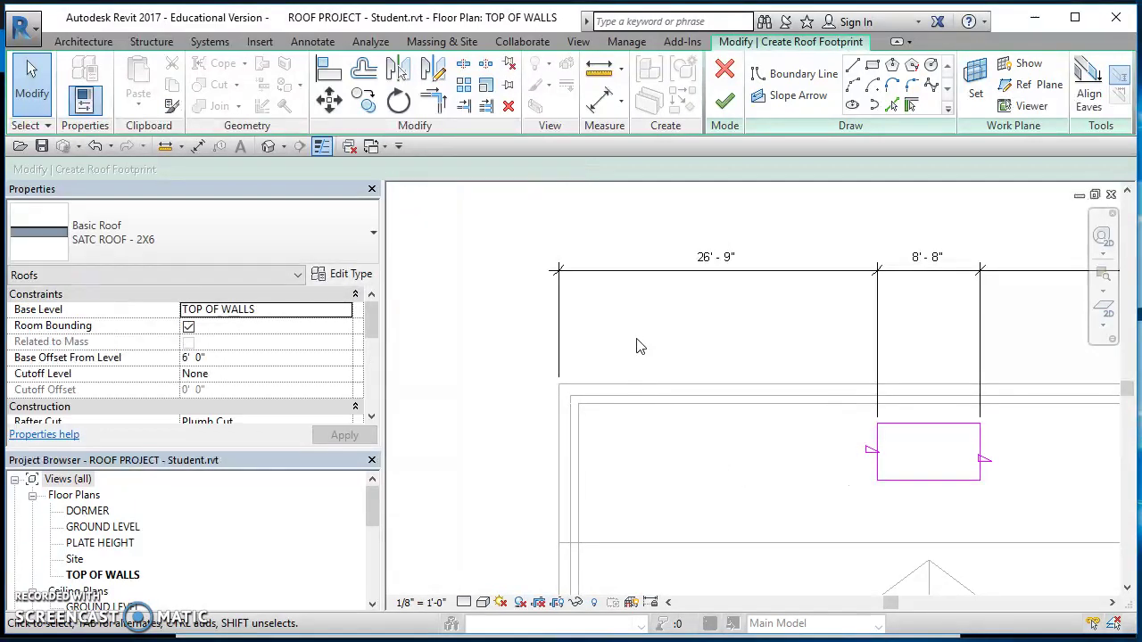
left_click(198, 147)
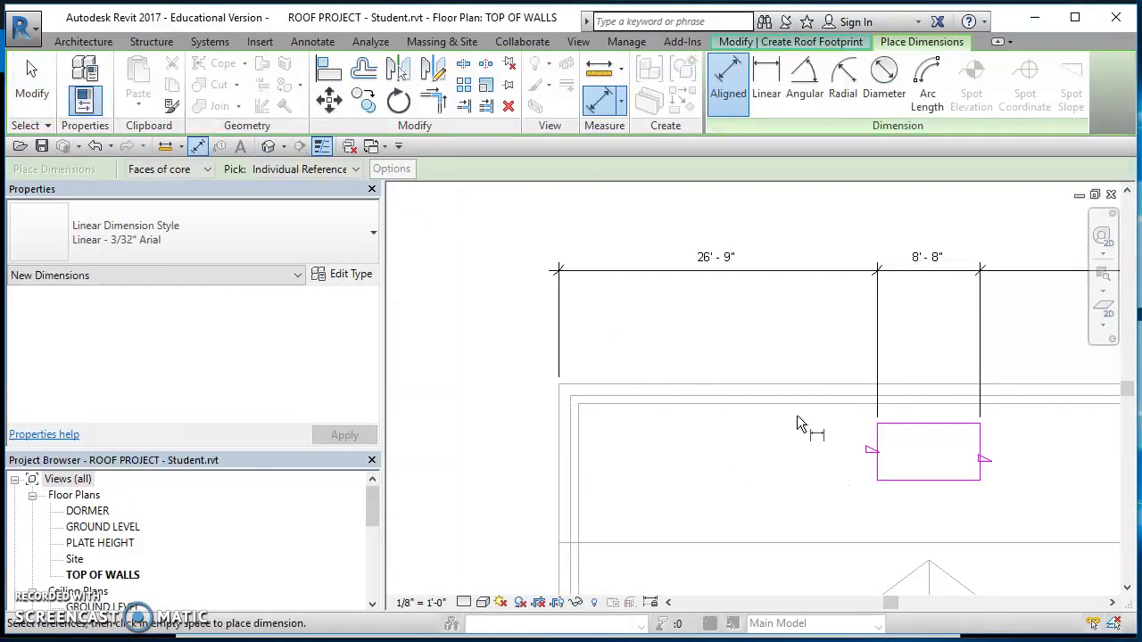
left_click(895, 424)
left_click(477, 417)
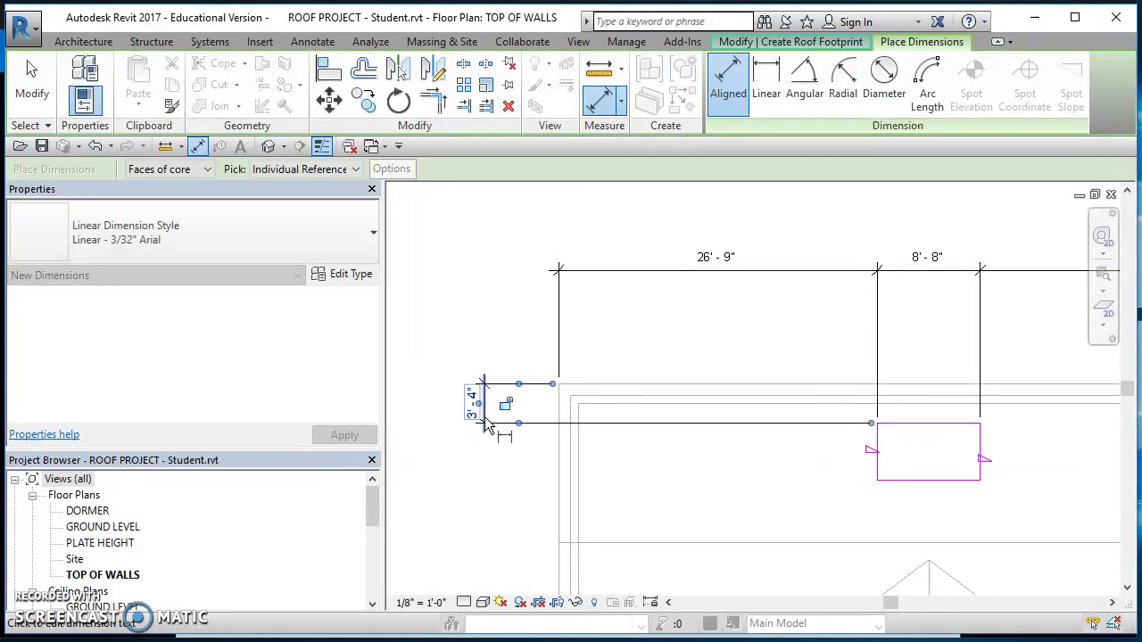
key("Escape")
key("Escape")
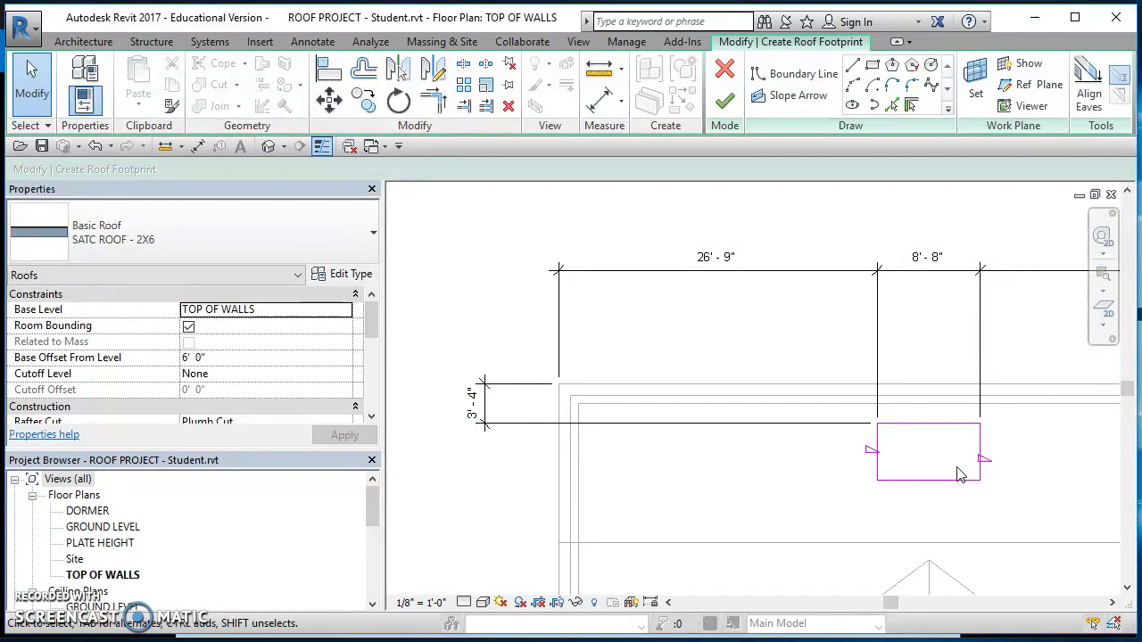
Step: Change the top-edge distance to 4'-0" and finish the dormer roof sketch
left_click(930, 425)
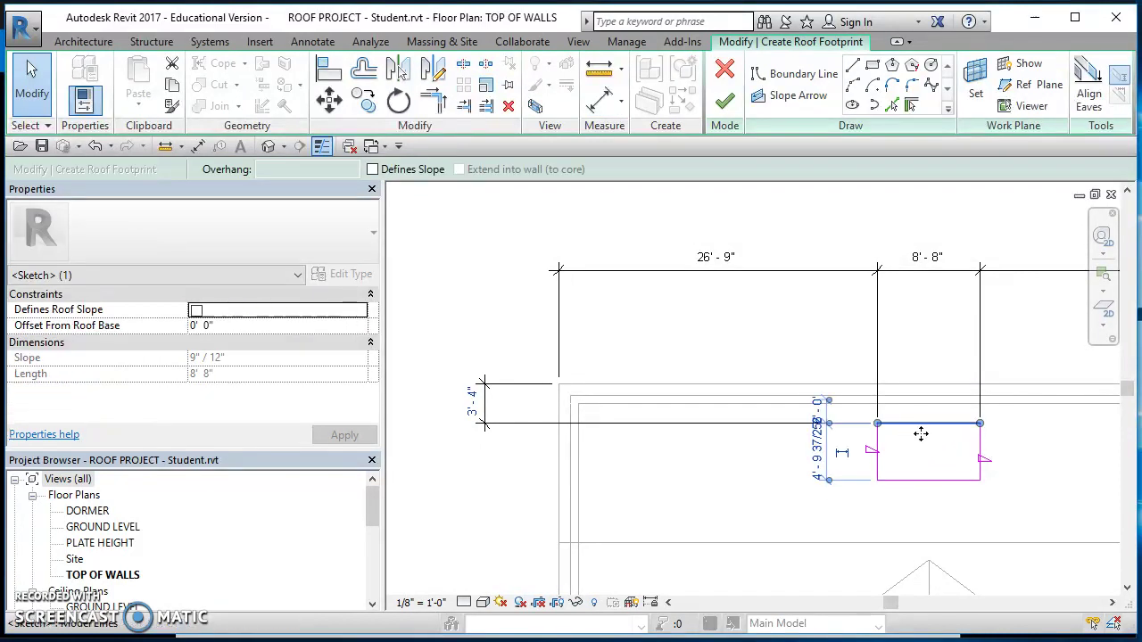
left_click(472, 402)
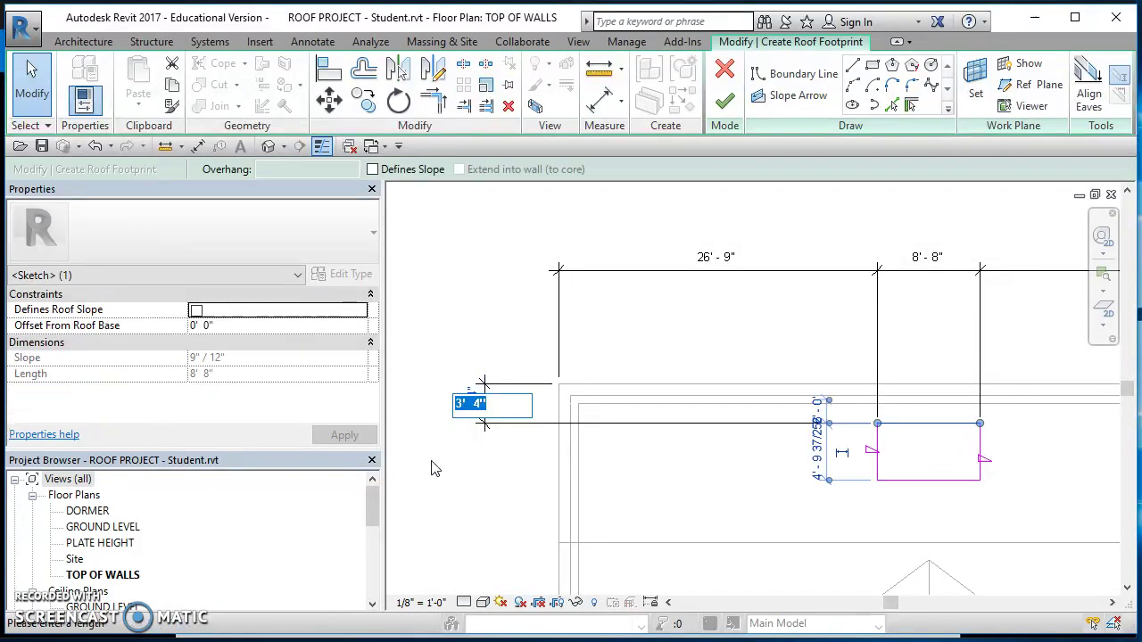
type("4")
key("Return")
left_click(487, 508)
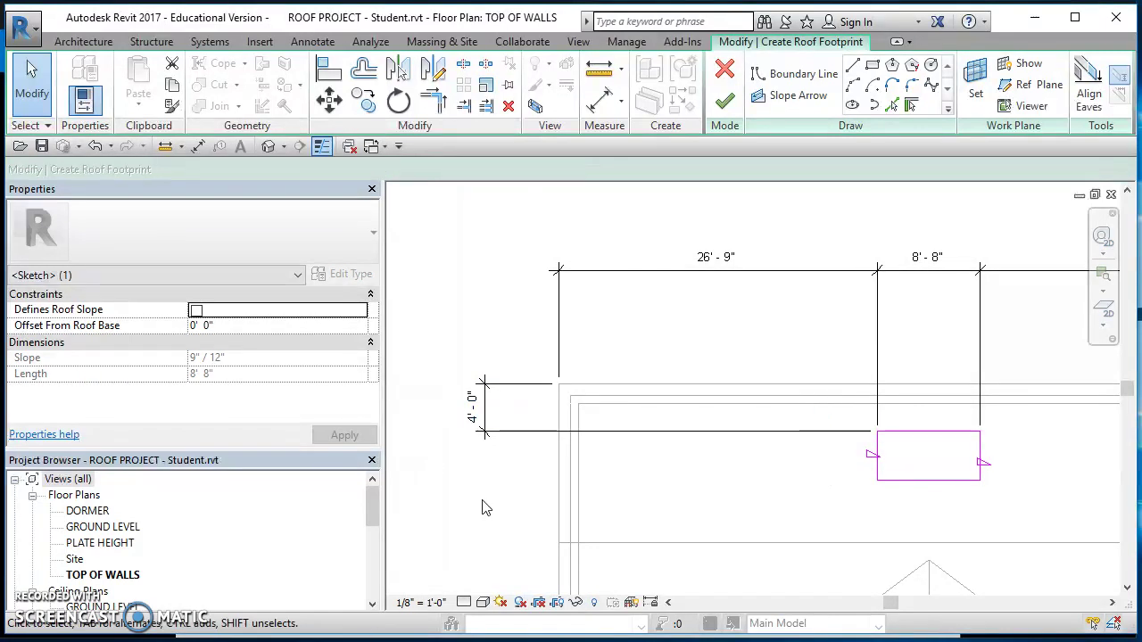
left_click(724, 101)
Step: Switch to the default 3D view of the house
left_click(849, 268)
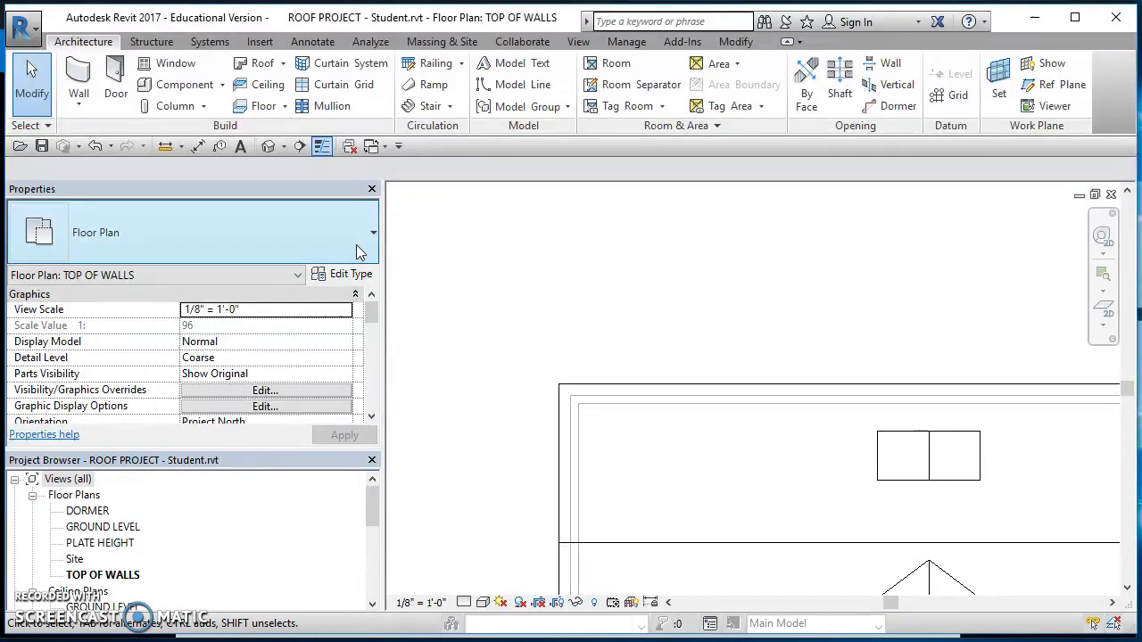
left_click(268, 147)
scroll(811, 331, "up", 3)
Step: Join the dormer roof's end edge onto the main roof, then select the wall below the gable
left_click(846, 314)
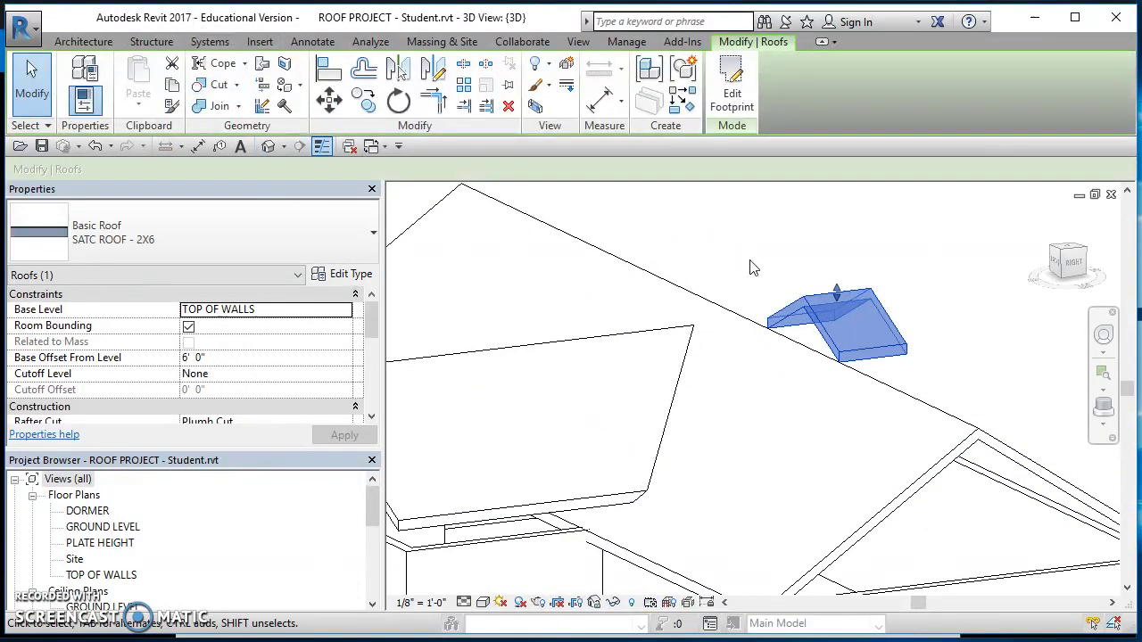
left_click(261, 63)
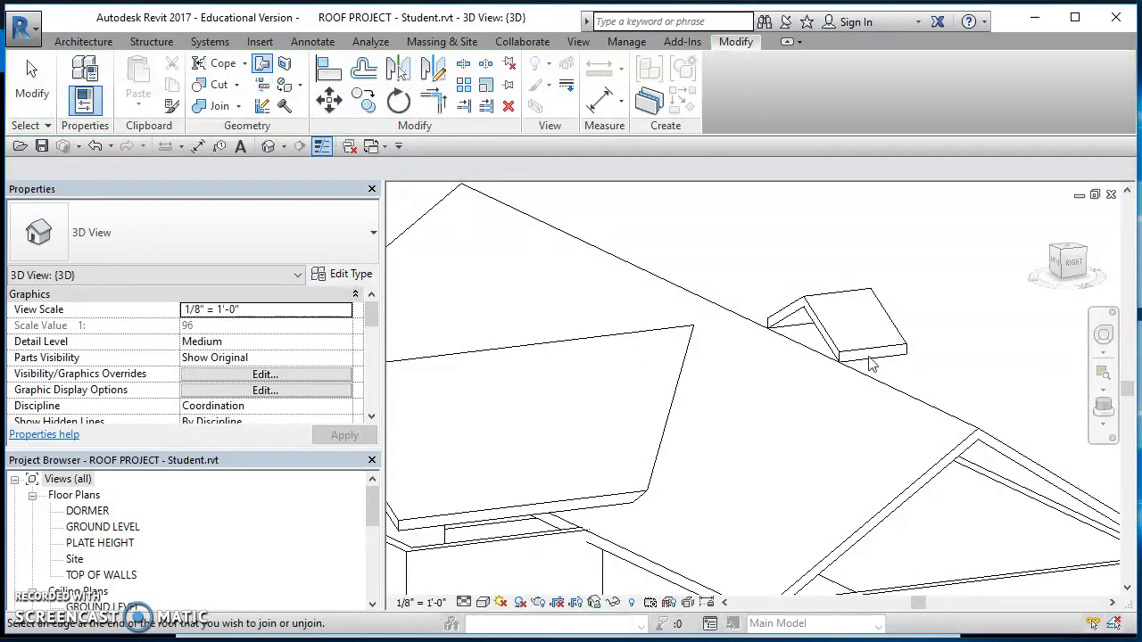
left_click(828, 330)
middle_click_drag(959, 395, 813, 461, "shift")
left_click(789, 535)
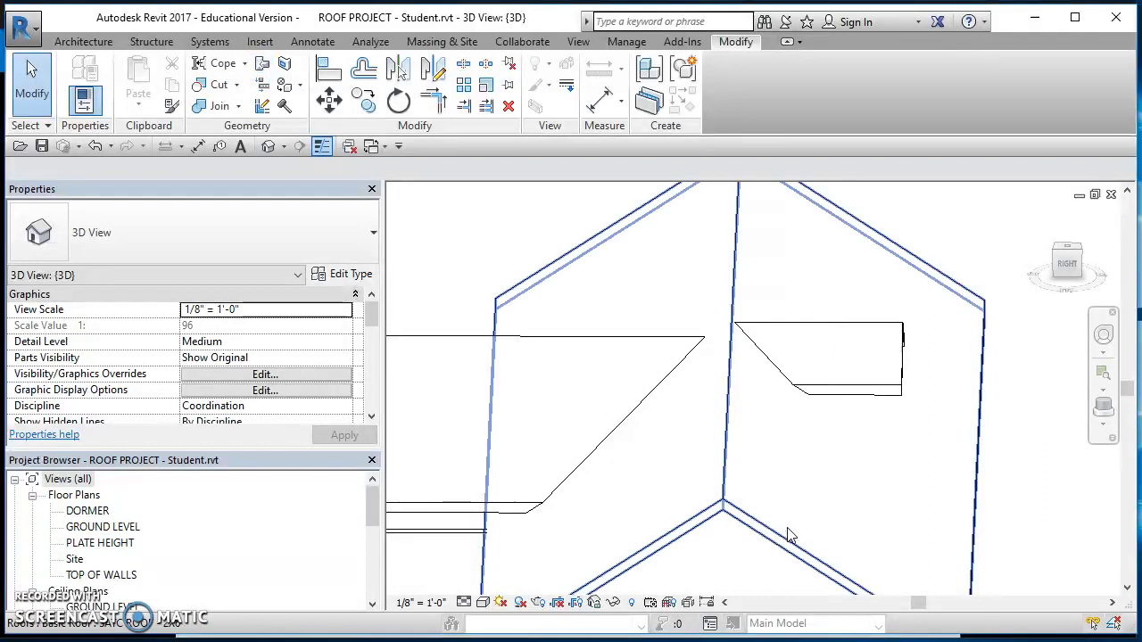
middle_click_drag(942, 477, 967, 290)
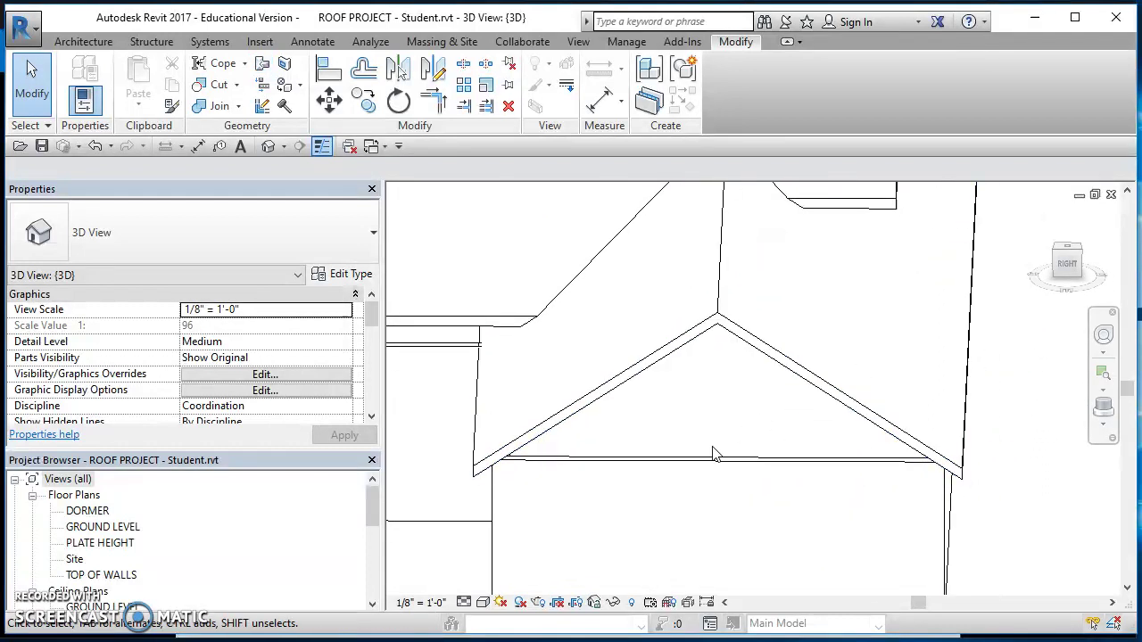
left_click(686, 460)
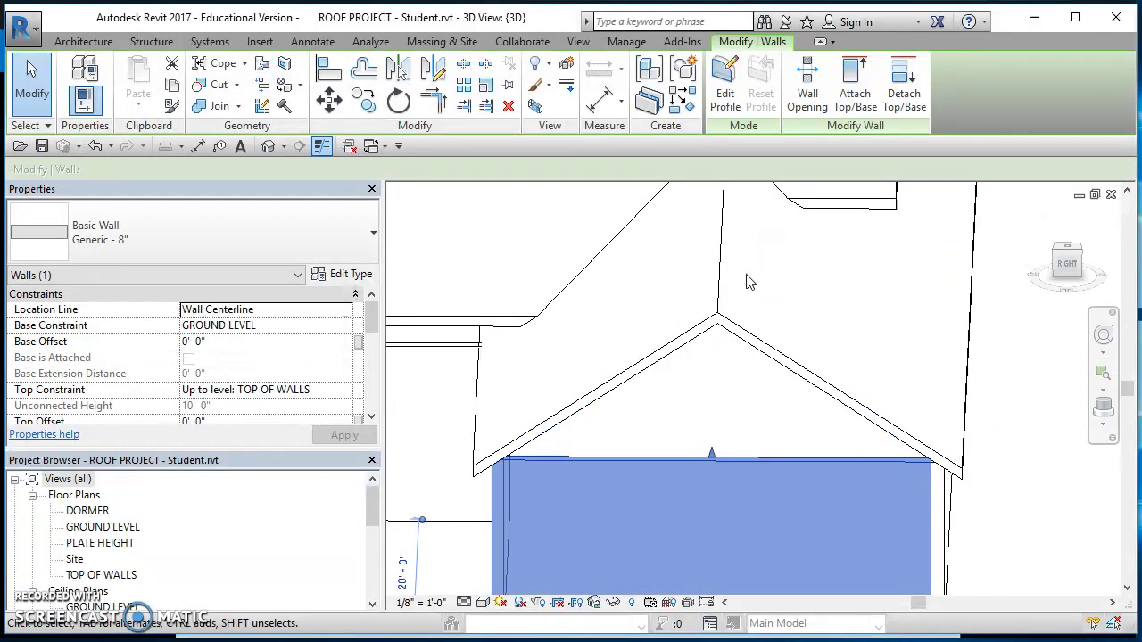
Step: Attach the gable-end wall's top to the roof above and orbit to check the filled gable
left_click(852, 100)
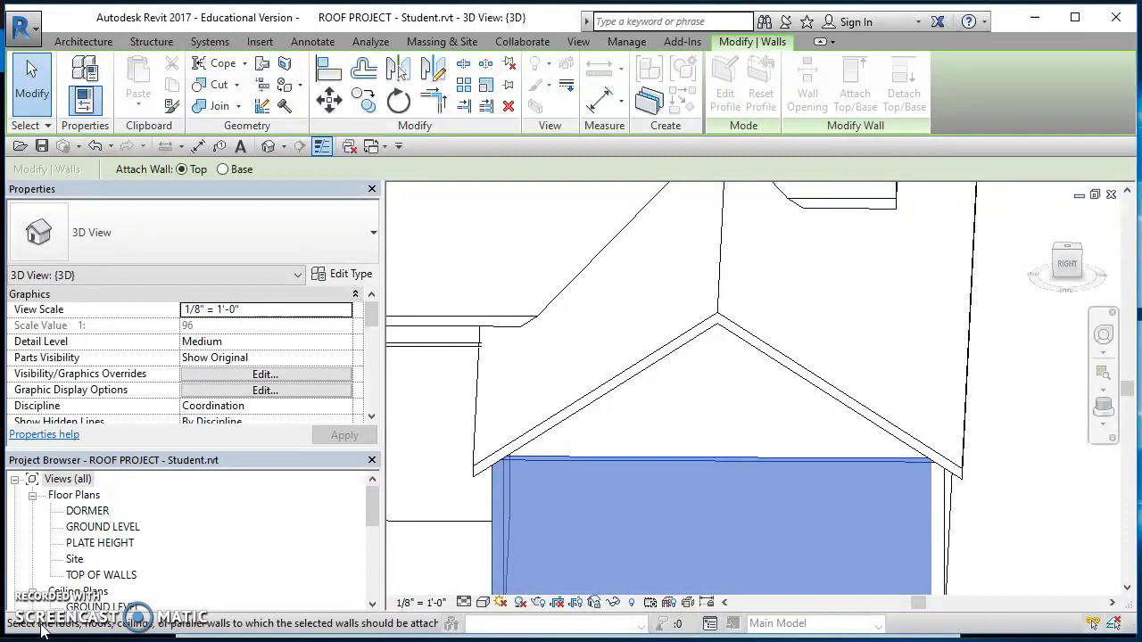
scroll(751, 380, "down", 3)
middle_click_drag(749, 327, 724, 286, "shift")
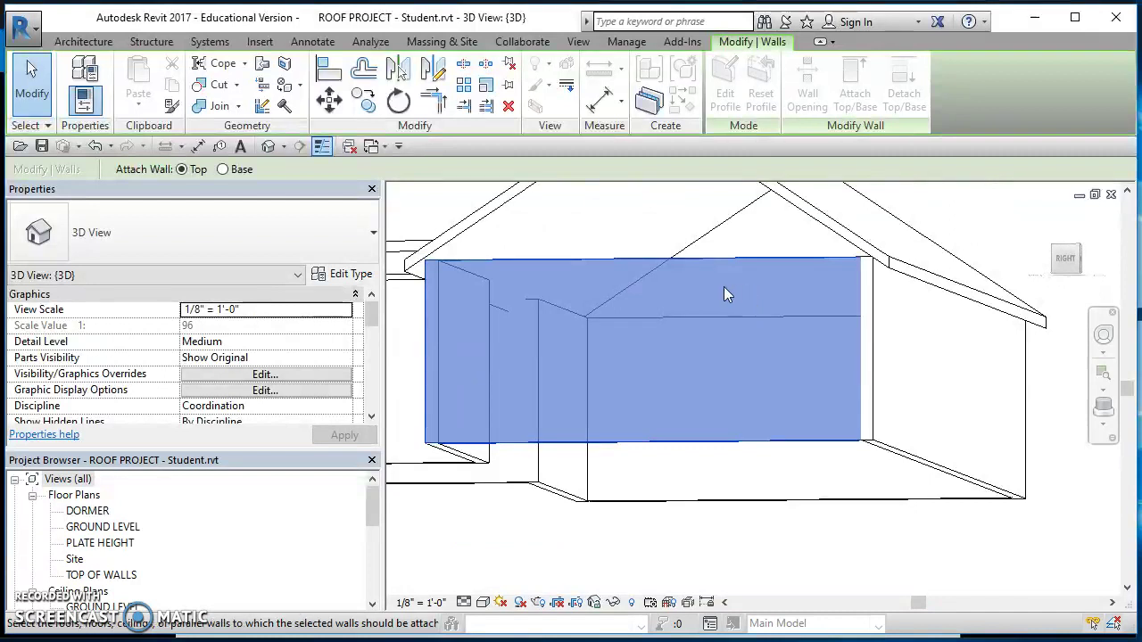
left_click(495, 226)
middle_click_drag(901, 419, 999, 451, "shift")
key("Escape")
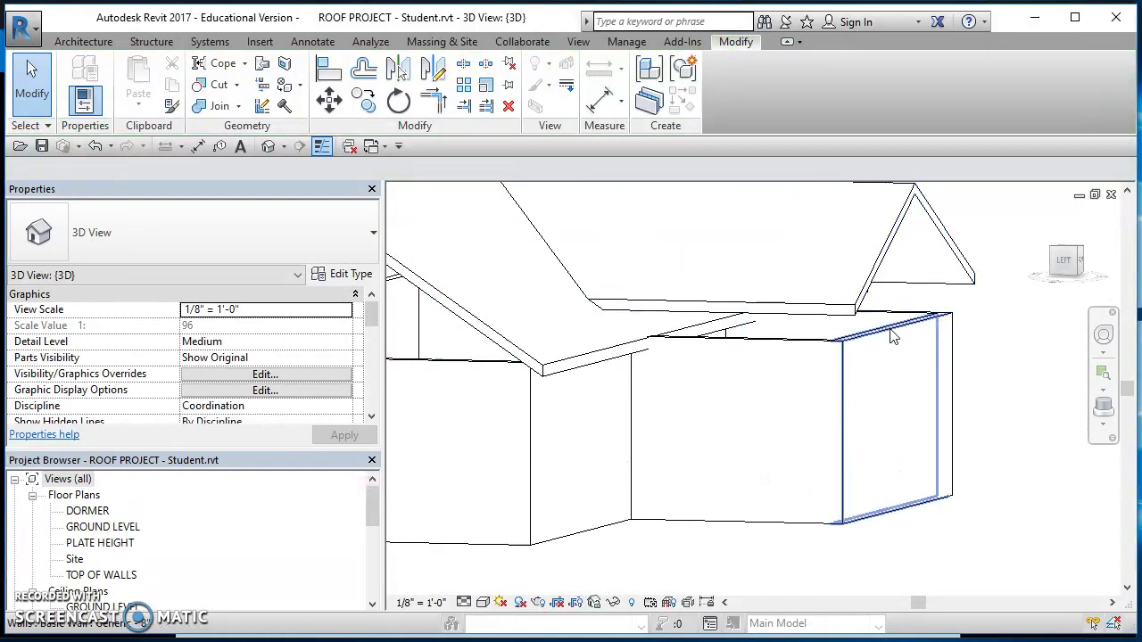
scroll(862, 467, "down", 4)
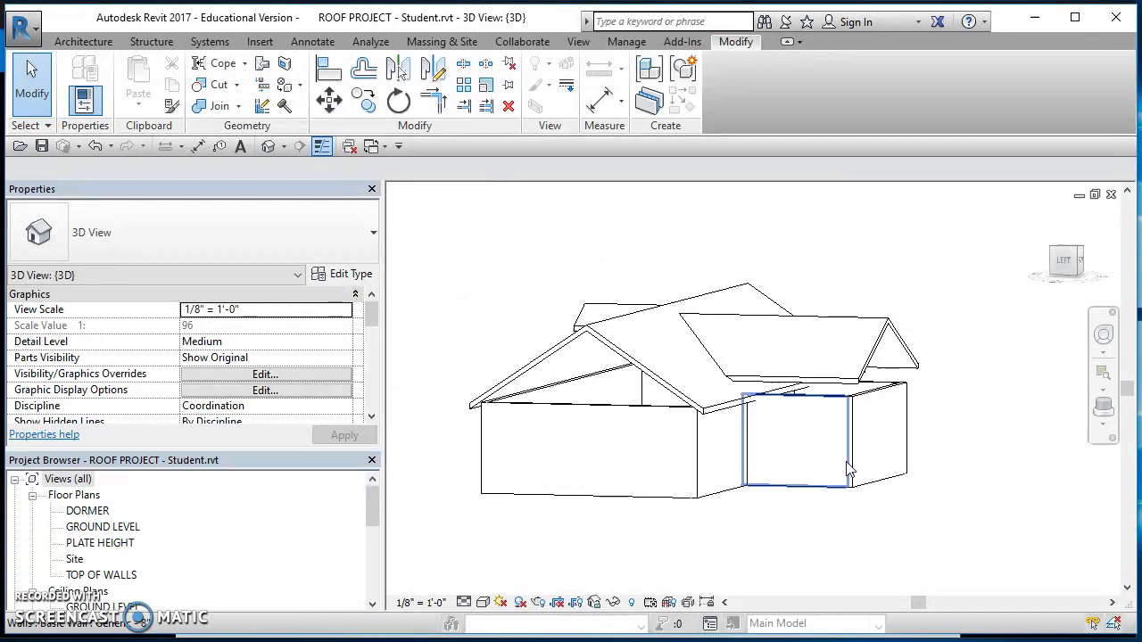
middle_click_drag(774, 520, 788, 410, "shift")
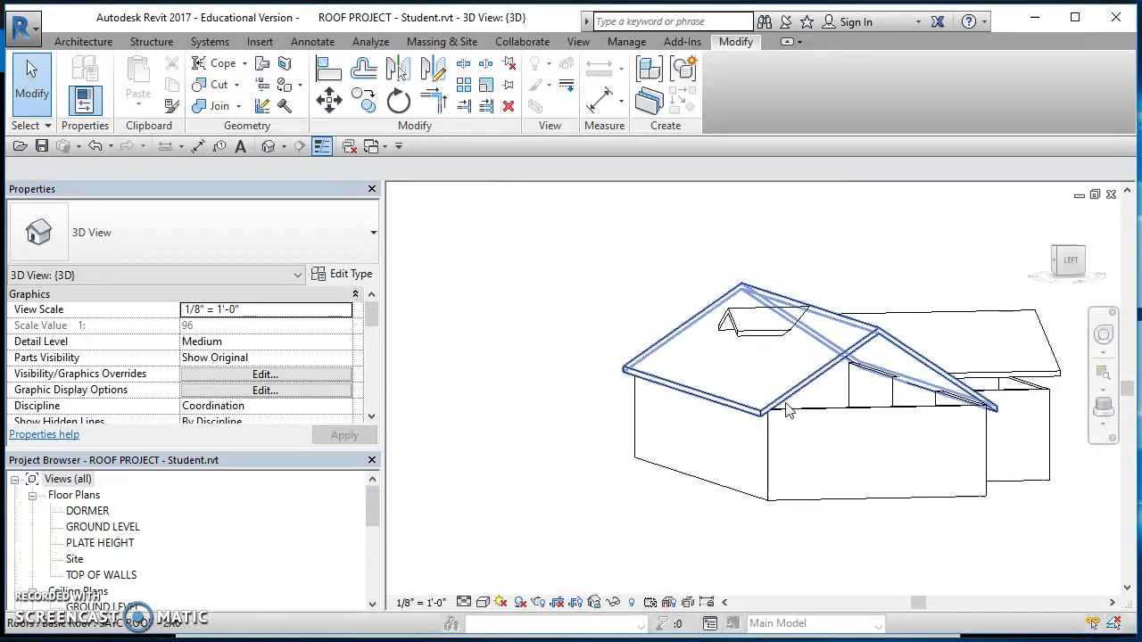